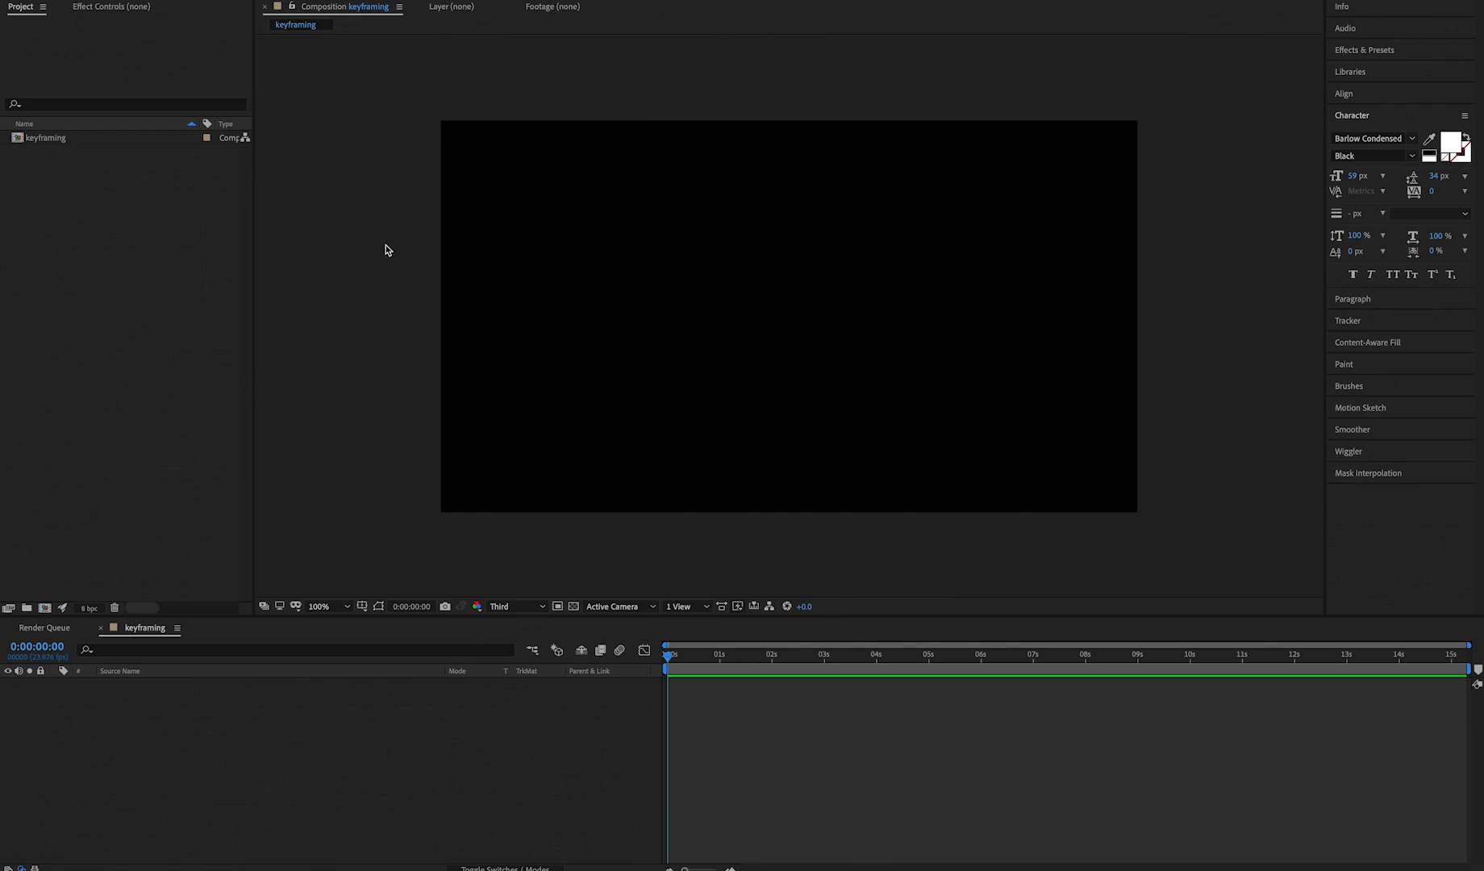
# Step: Add a royal blue 1920 × 1080 px solid to the keyframing composition
pyautogui.click(62, 143)
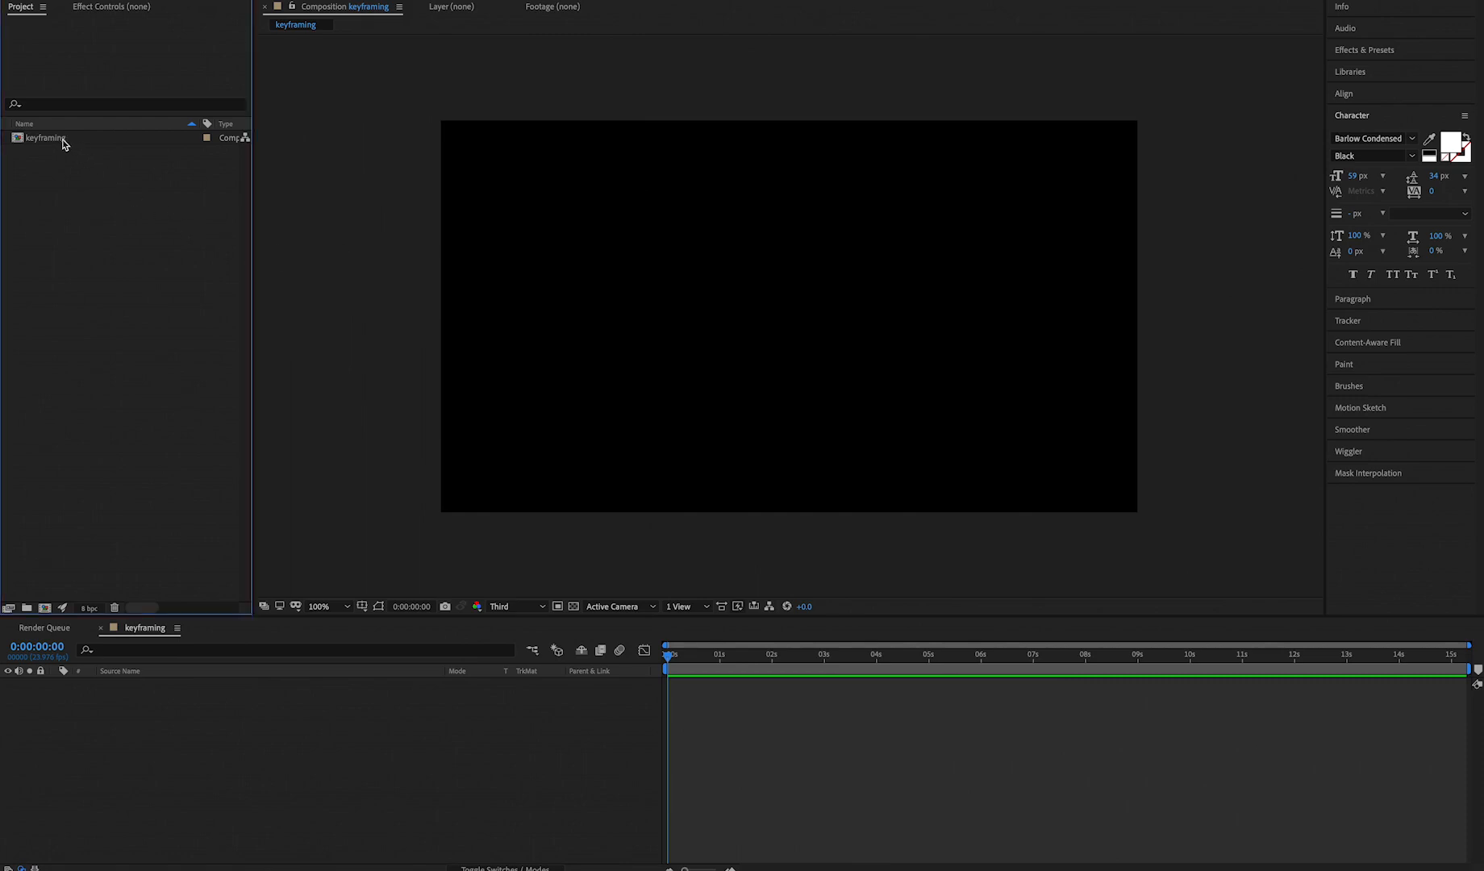
pyautogui.click(62, 143)
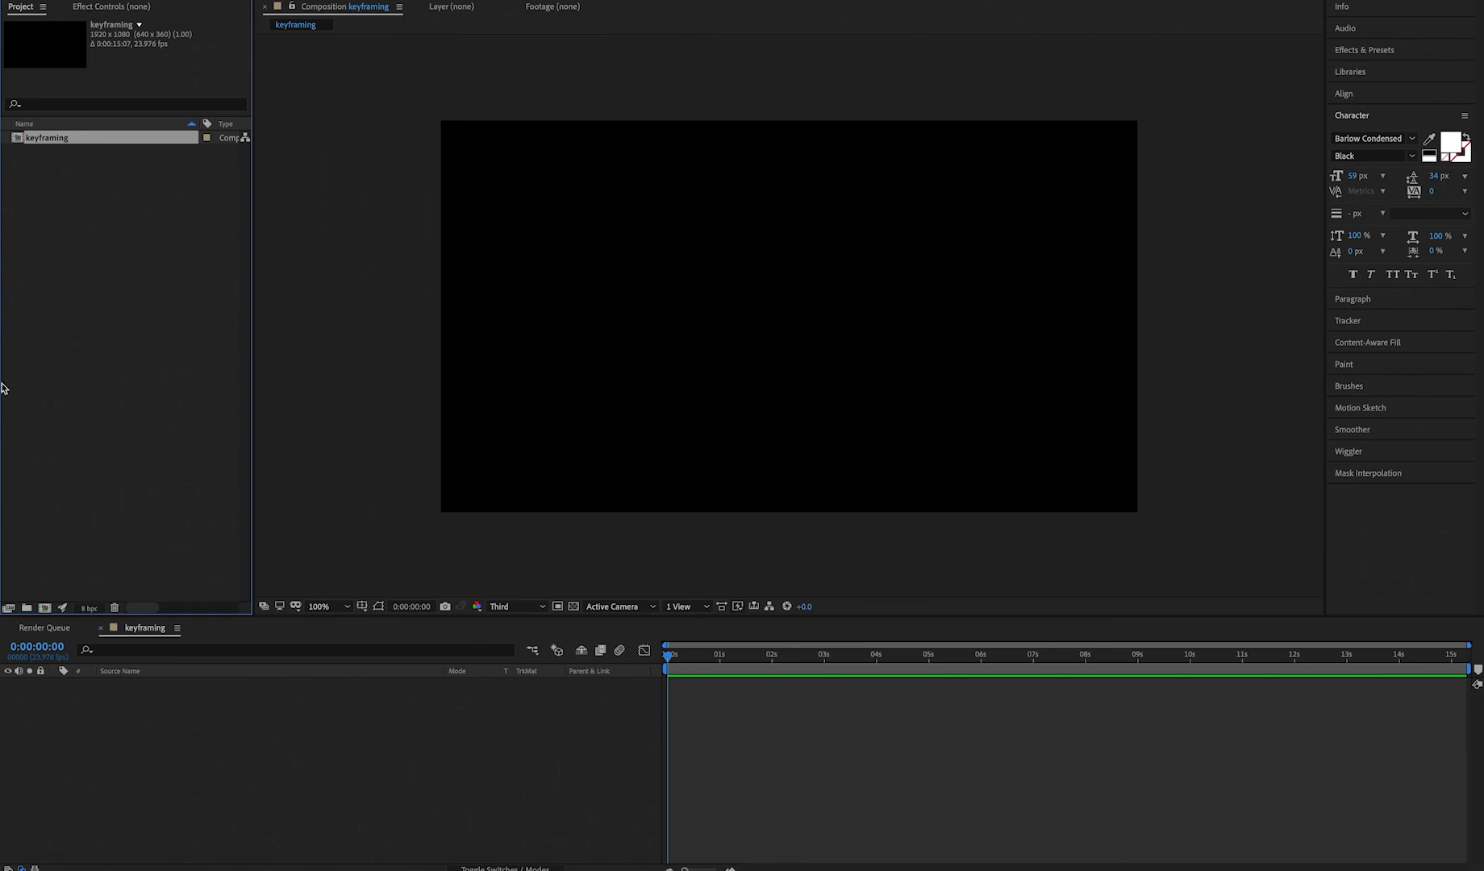
pyautogui.click(125, 698)
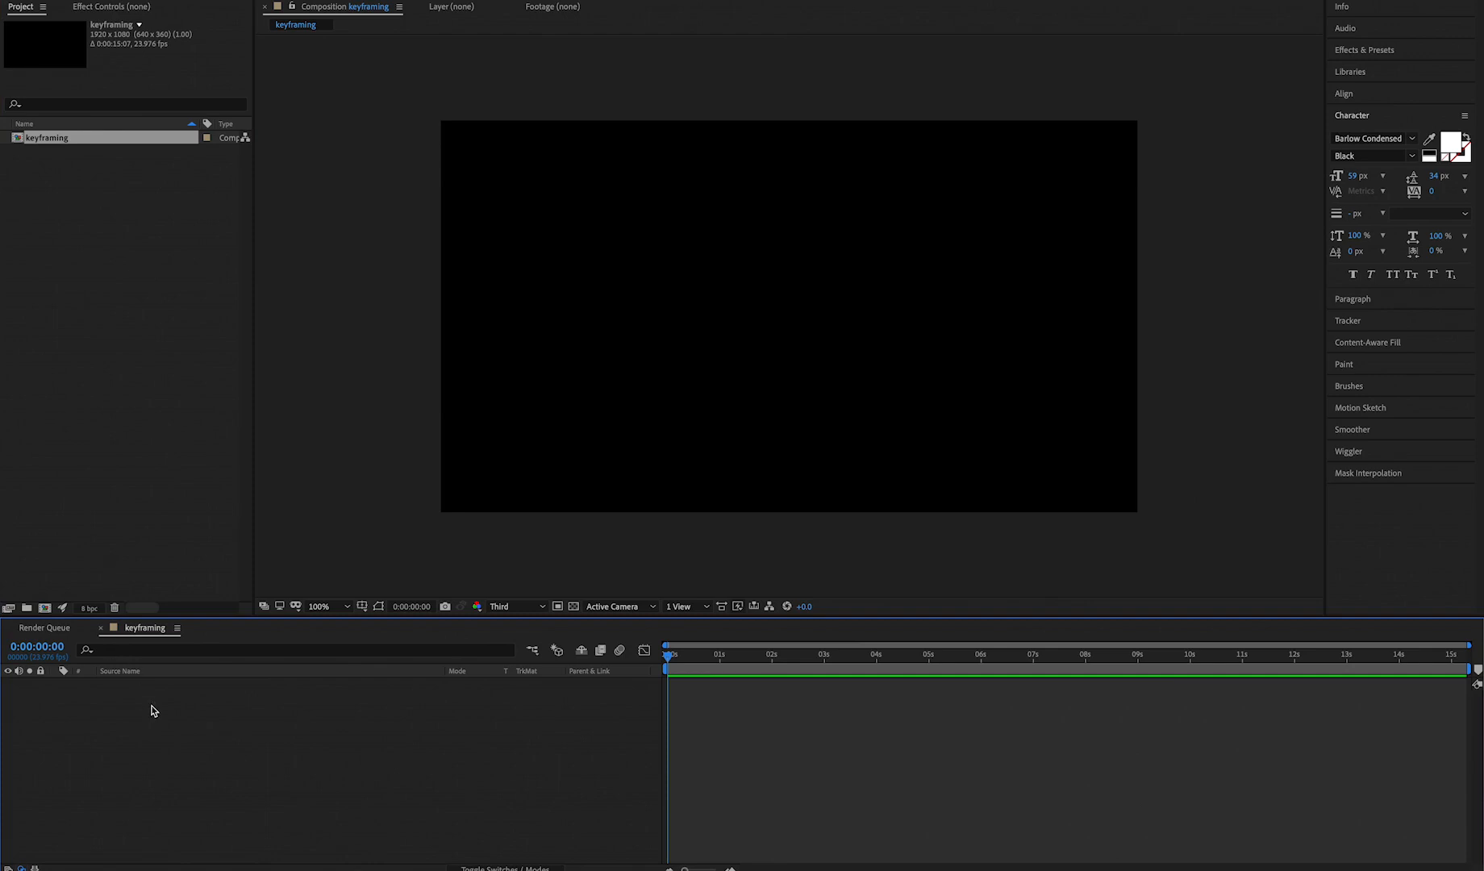
pyautogui.hotkey('ctrl', 'y')
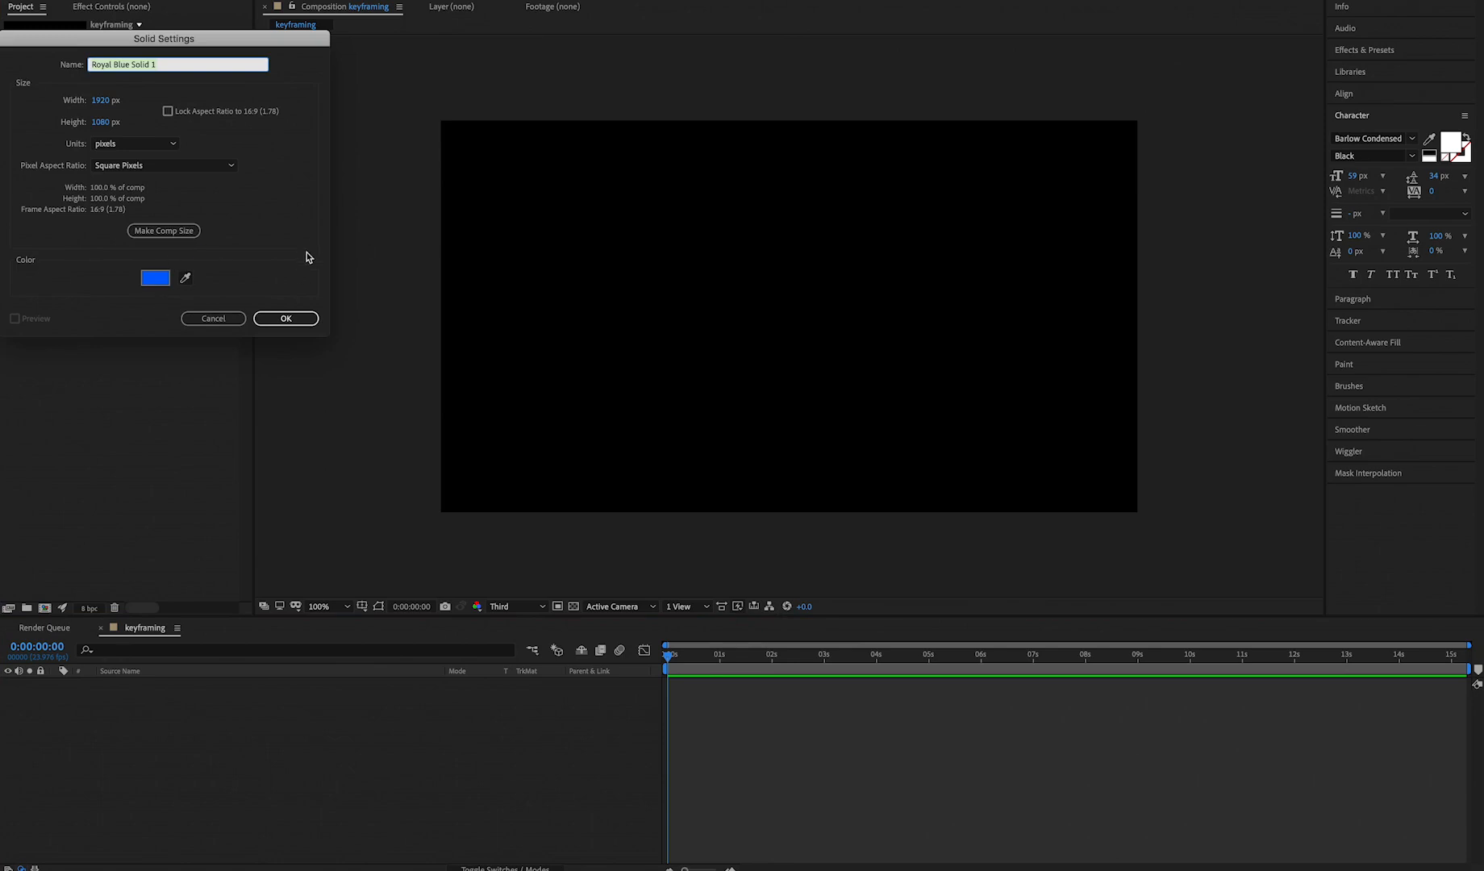
pyautogui.click(275, 319)
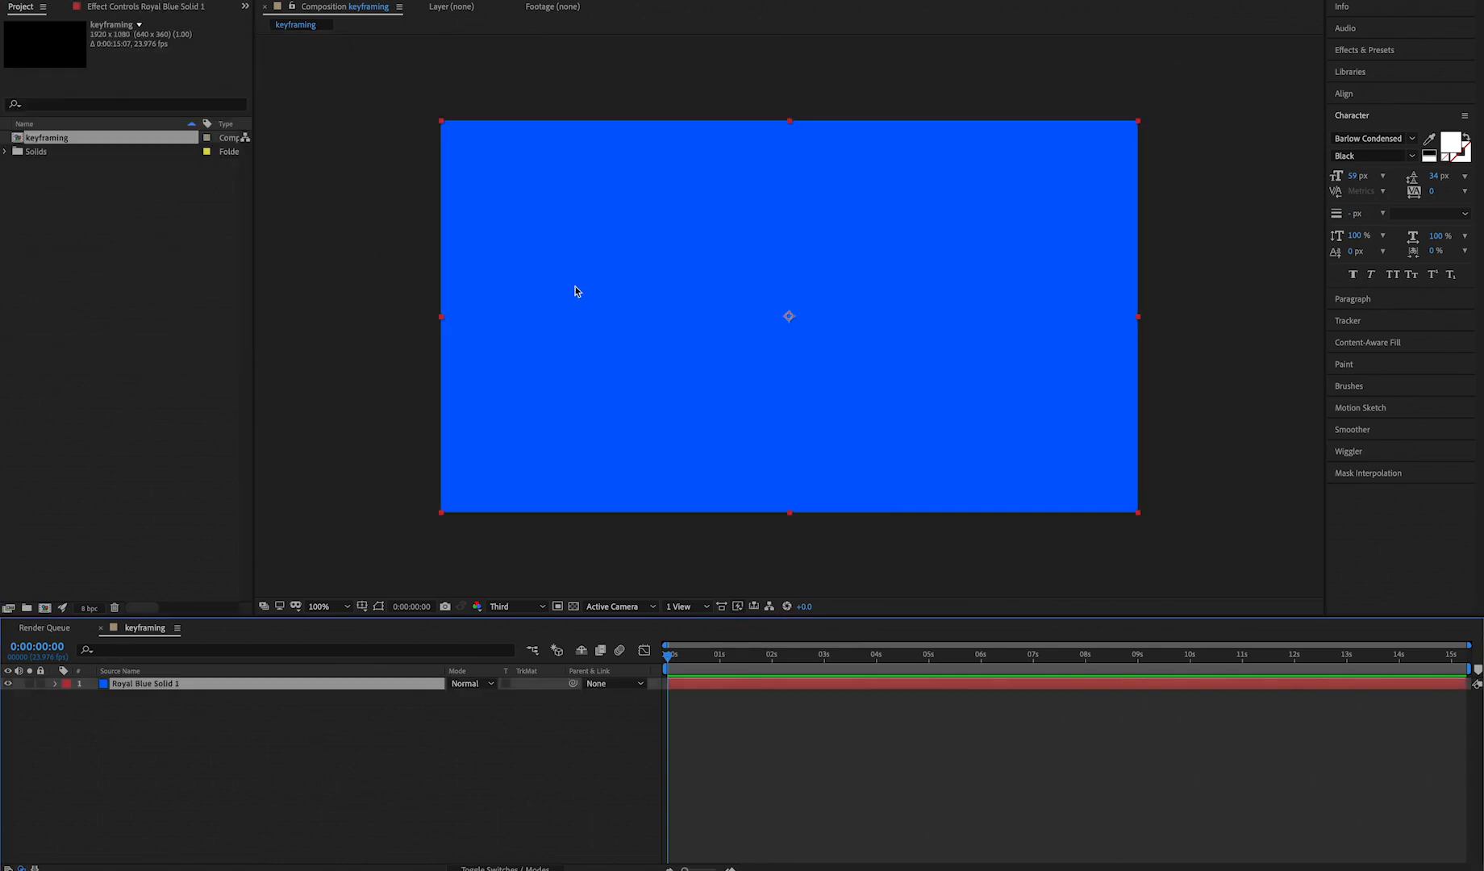
# Step: Scale the blue solid down to a small rectangle and place it in the upper-left area of the frame
pyautogui.click(1138, 320)
pyautogui.moveTo(1138, 320); pyautogui.dragTo(962, 339)
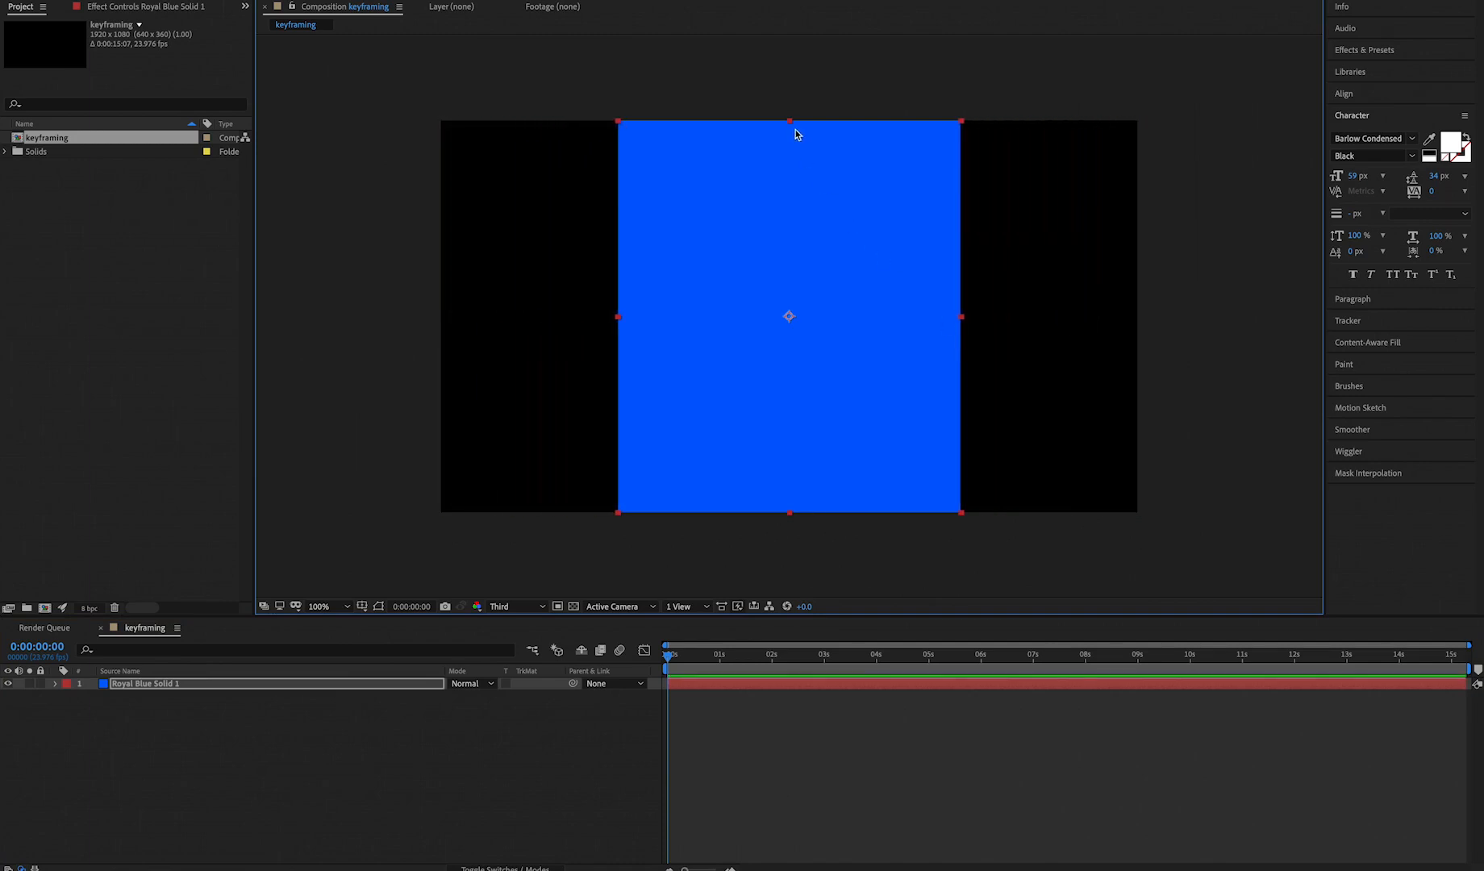
pyautogui.moveTo(790, 123); pyautogui.dragTo(795, 236)
pyautogui.moveTo(961, 323); pyautogui.dragTo(869, 329)
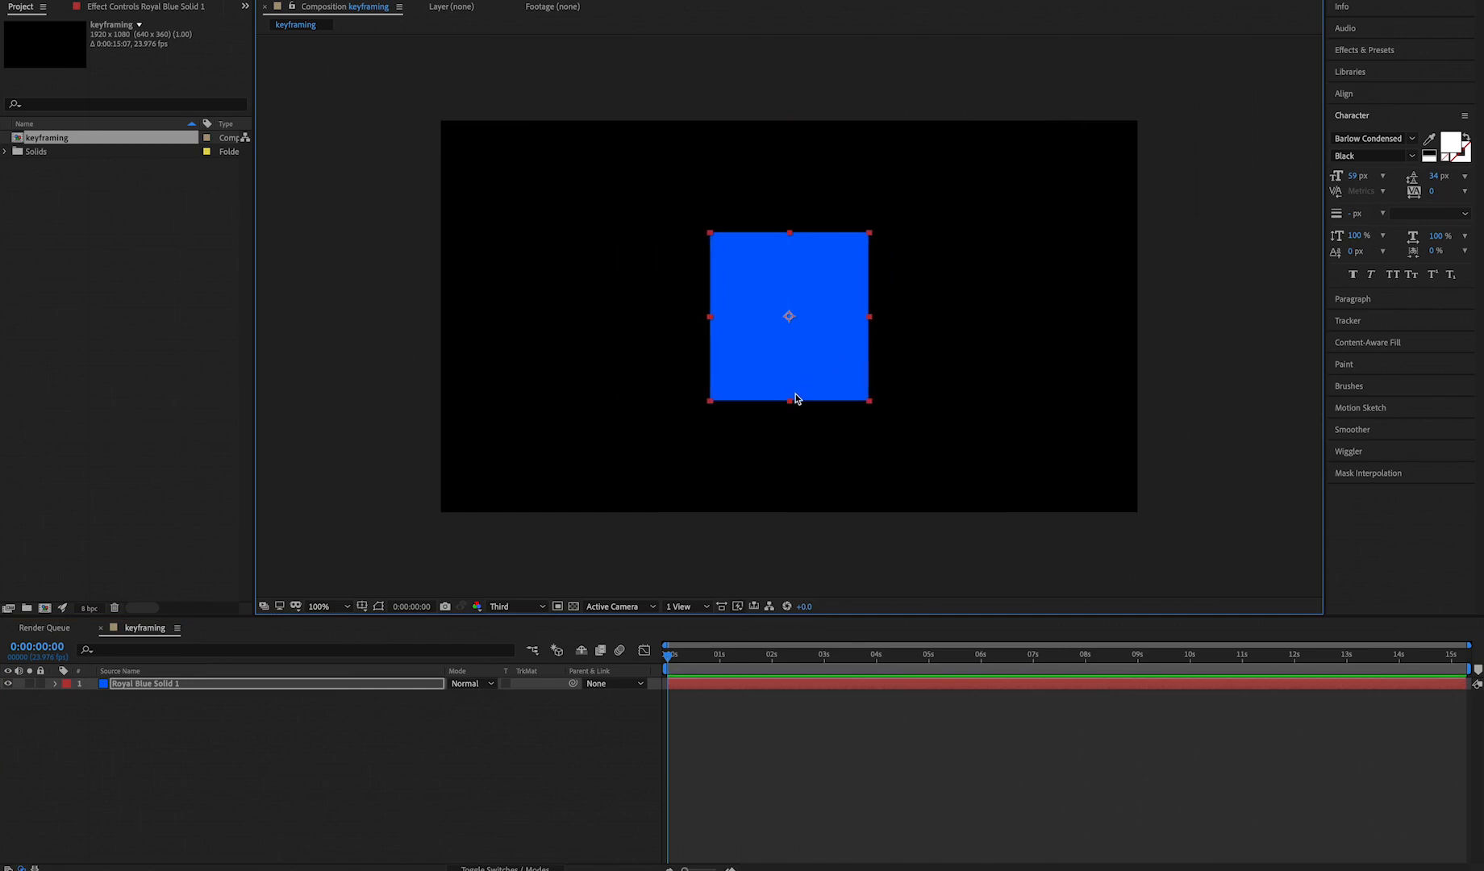
pyautogui.moveTo(789, 402); pyautogui.dragTo(578, 247)
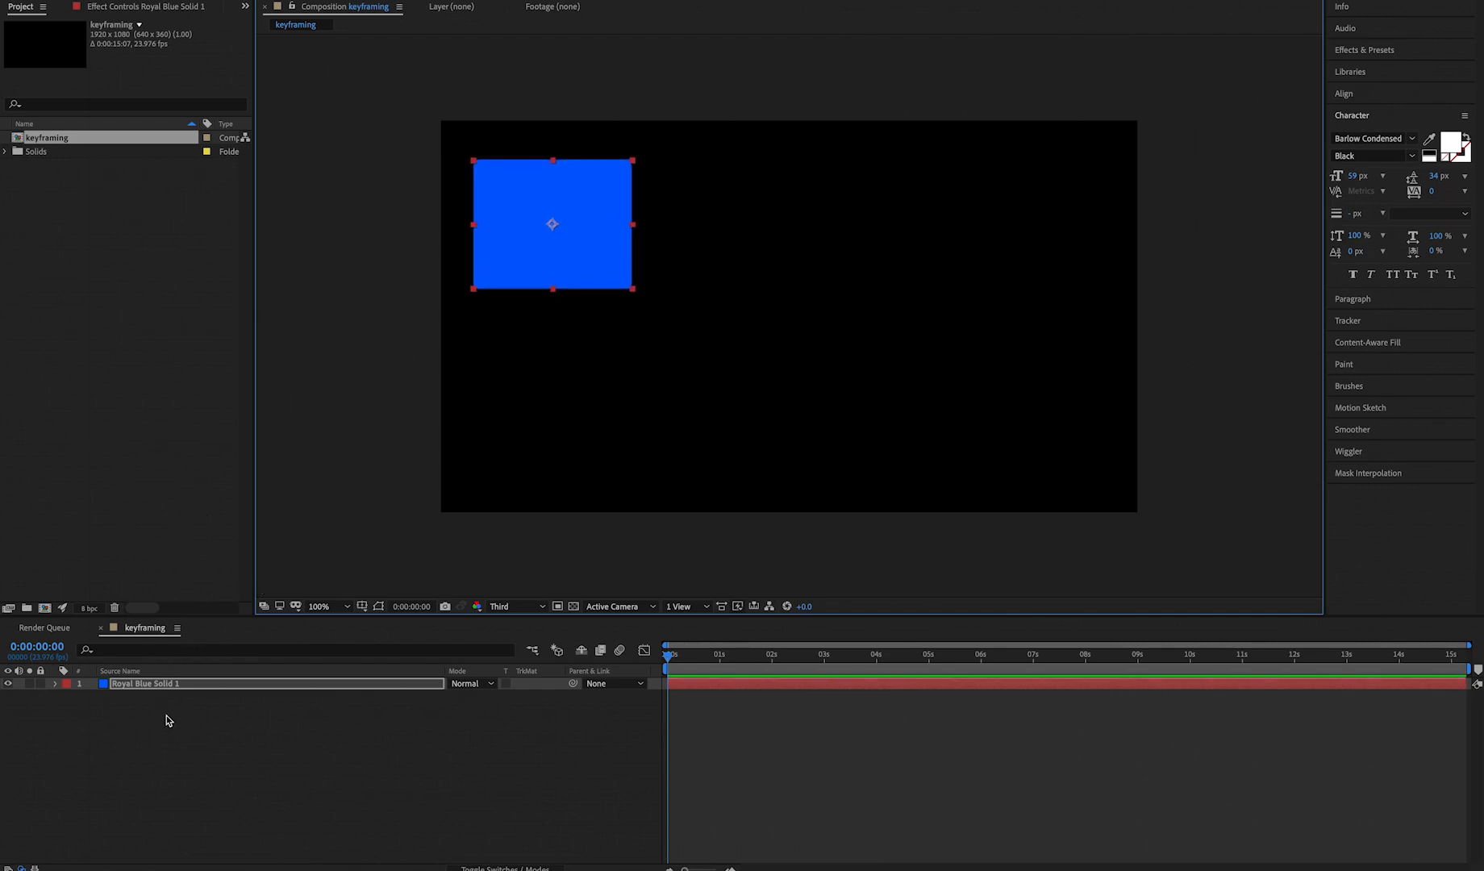
# Step: Duplicate the blue rectangle and move the copy straight down until a gap separates the two
pyautogui.click(154, 688)
pyautogui.hotkey('ctrl', 'd')
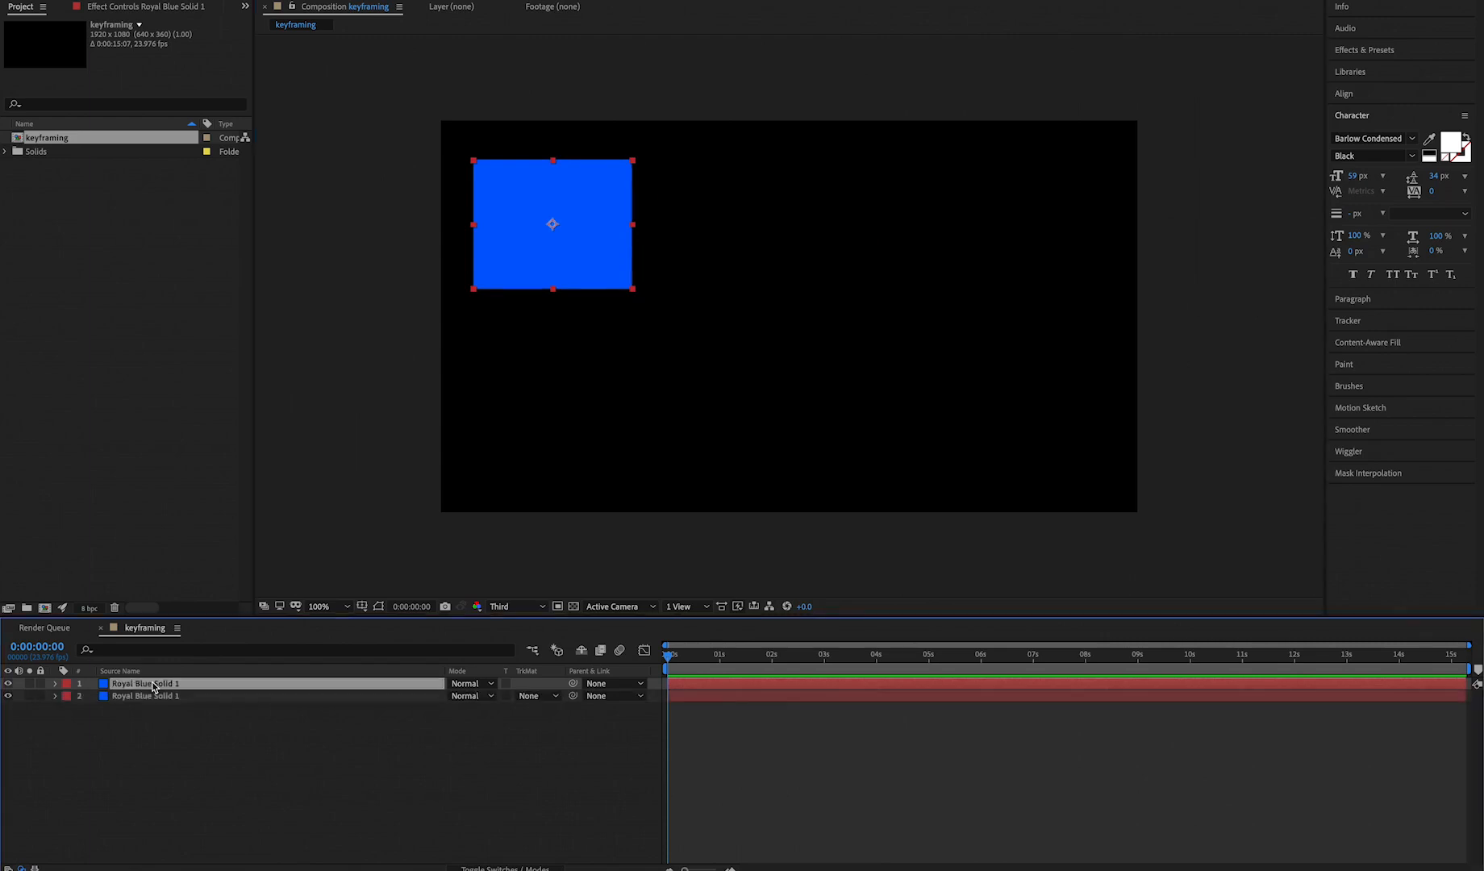
pyautogui.hotkey('shift', 'Down')
pyautogui.hotkey('shift', 'Down')
pyautogui.hotkey('shift', 'Down')
pyautogui.hotkey('shift', 'Down')
pyautogui.hotkey('shift', 'Down')
pyautogui.hotkey('shift', 'Down')
pyautogui.hotkey('shift', 'Down')
pyautogui.hotkey('shift', 'Down')
pyautogui.hotkey('shift', 'Down')
pyautogui.hotkey('shift', 'Down')
pyautogui.hotkey('shift', 'Down')
pyautogui.hotkey('shift', 'Down')
pyautogui.hotkey('shift', 'Down')
pyautogui.hotkey('shift', 'Down')
pyautogui.hotkey('shift', 'Down')
pyautogui.hotkey('shift', 'Down')
pyautogui.hotkey('shift', 'Down')
pyautogui.hotkey('shift', 'Down')
pyautogui.hotkey('shift', 'Down')
pyautogui.hotkey('shift', 'Down')
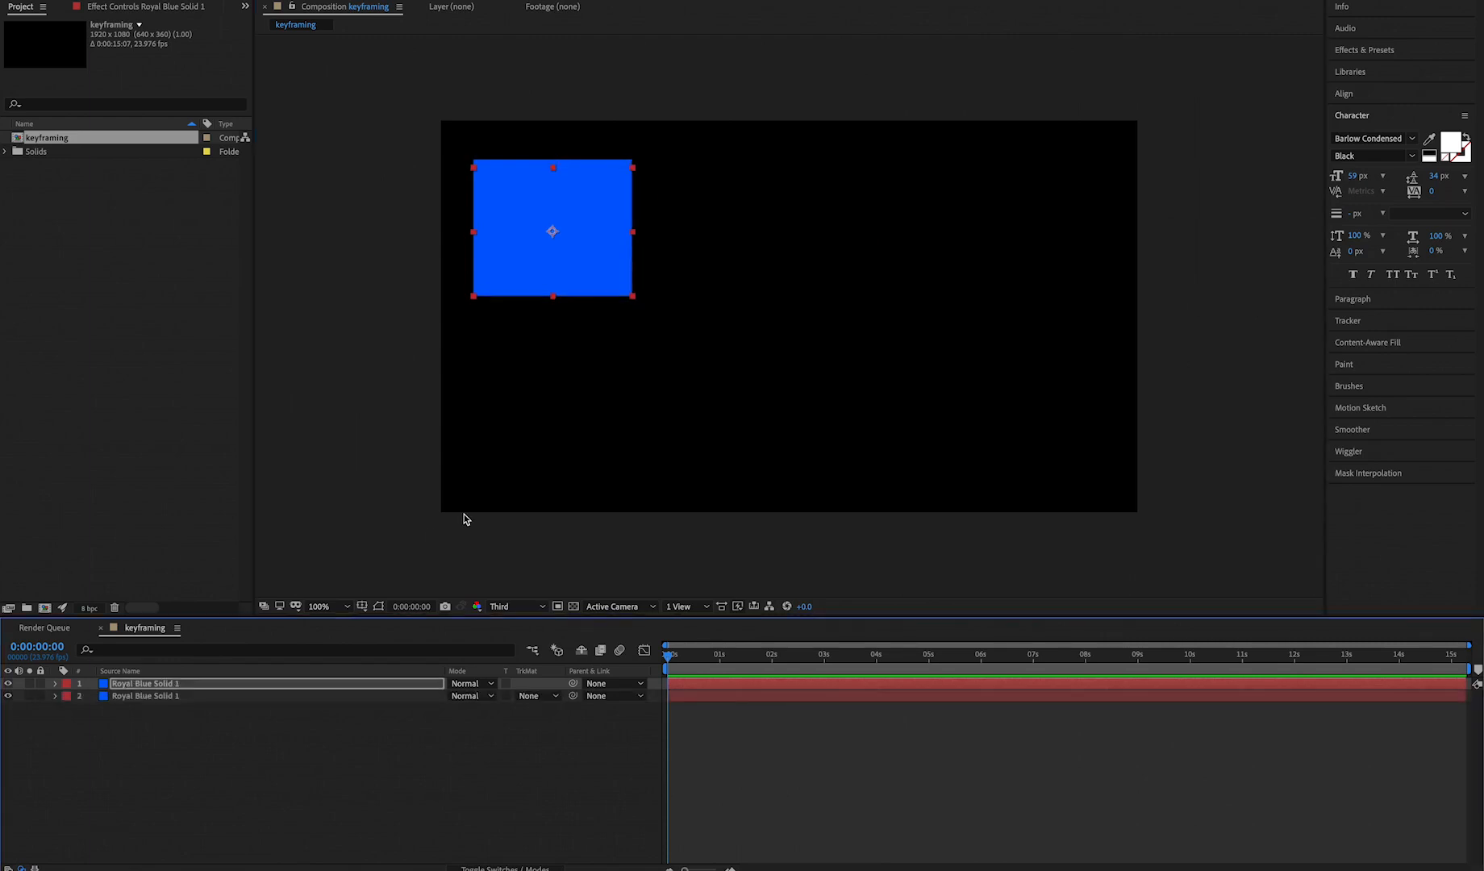
pyautogui.hotkey('shift', 'Down')
pyautogui.hotkey('shift', 'Down')
pyautogui.hotkey('shift', 'Down')
pyautogui.hotkey('shift', 'Down')
pyautogui.hotkey('shift', 'Down')
pyautogui.hotkey('shift', 'Down')
pyautogui.hotkey('shift', 'Down')
pyautogui.hotkey('shift', 'Down')
pyautogui.hotkey('shift', 'Down')
pyautogui.hotkey('shift', 'Down')
pyautogui.hotkey('shift', 'Down')
pyautogui.hotkey('shift', 'Down')
pyautogui.hotkey('shift', 'Down')
pyautogui.hotkey('shift', 'Down')
pyautogui.hotkey('shift', 'Down')
pyautogui.hotkey('shift', 'Down')
pyautogui.hotkey('shift', 'Down')
pyautogui.hotkey('shift', 'Down')
pyautogui.hotkey('shift', 'Down')
pyautogui.hotkey('shift', 'Down')
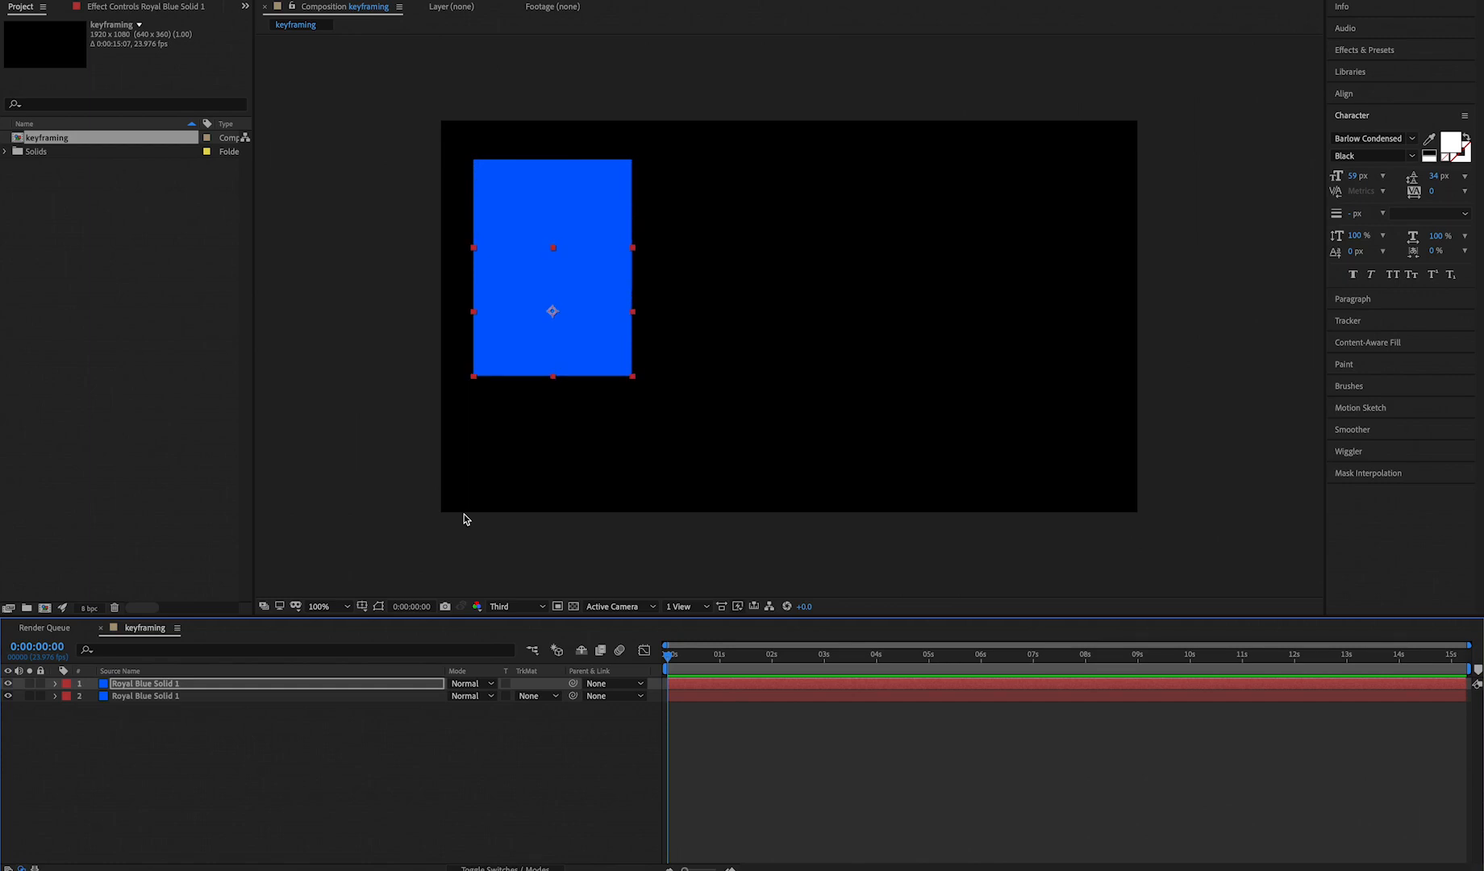
pyautogui.hotkey('shift', 'Down')
pyautogui.hotkey('shift', 'Down')
pyautogui.hotkey('shift', 'Down')
pyautogui.hotkey('shift', 'Down')
pyautogui.hotkey('shift', 'Down')
pyautogui.hotkey('shift', 'Down')
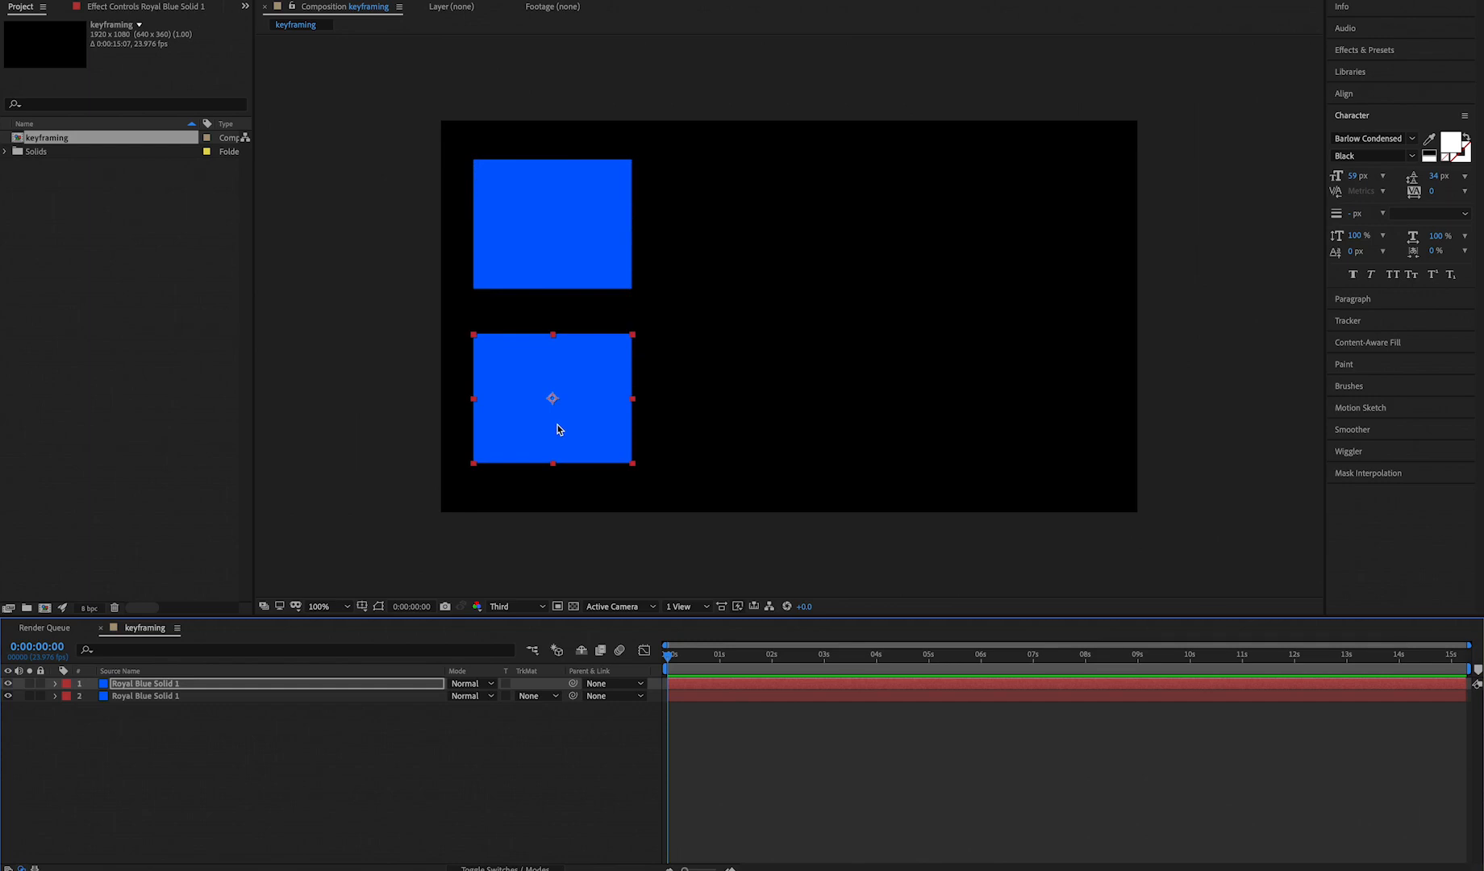
# Step: Recolor only the lower rectangle's solid to magenta FF00D3, then deselect it
pyautogui.hotkey('ctrl', 'shift', 'y')
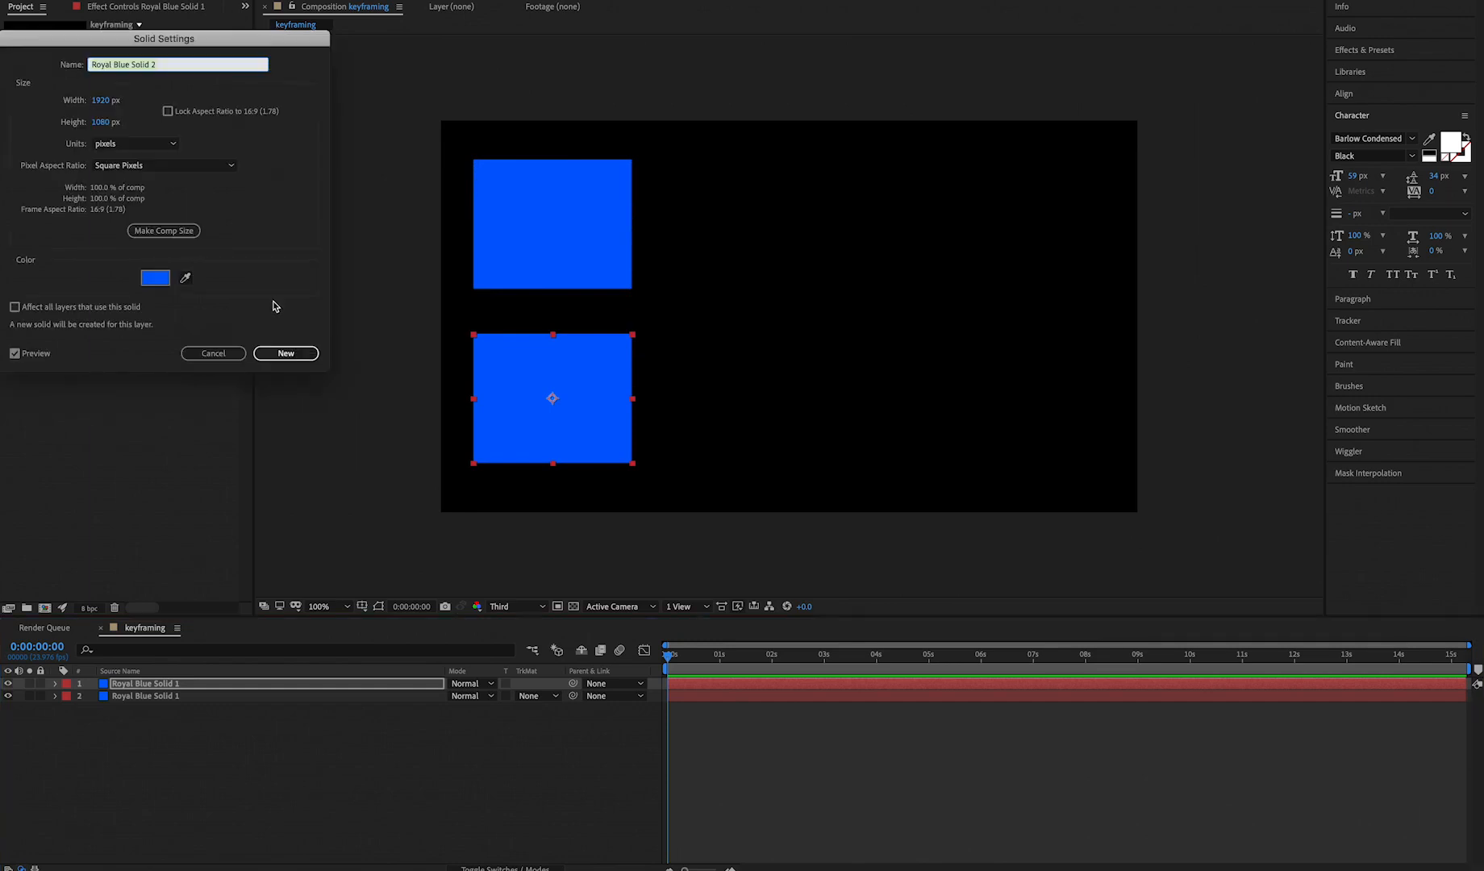
pyautogui.click(157, 279)
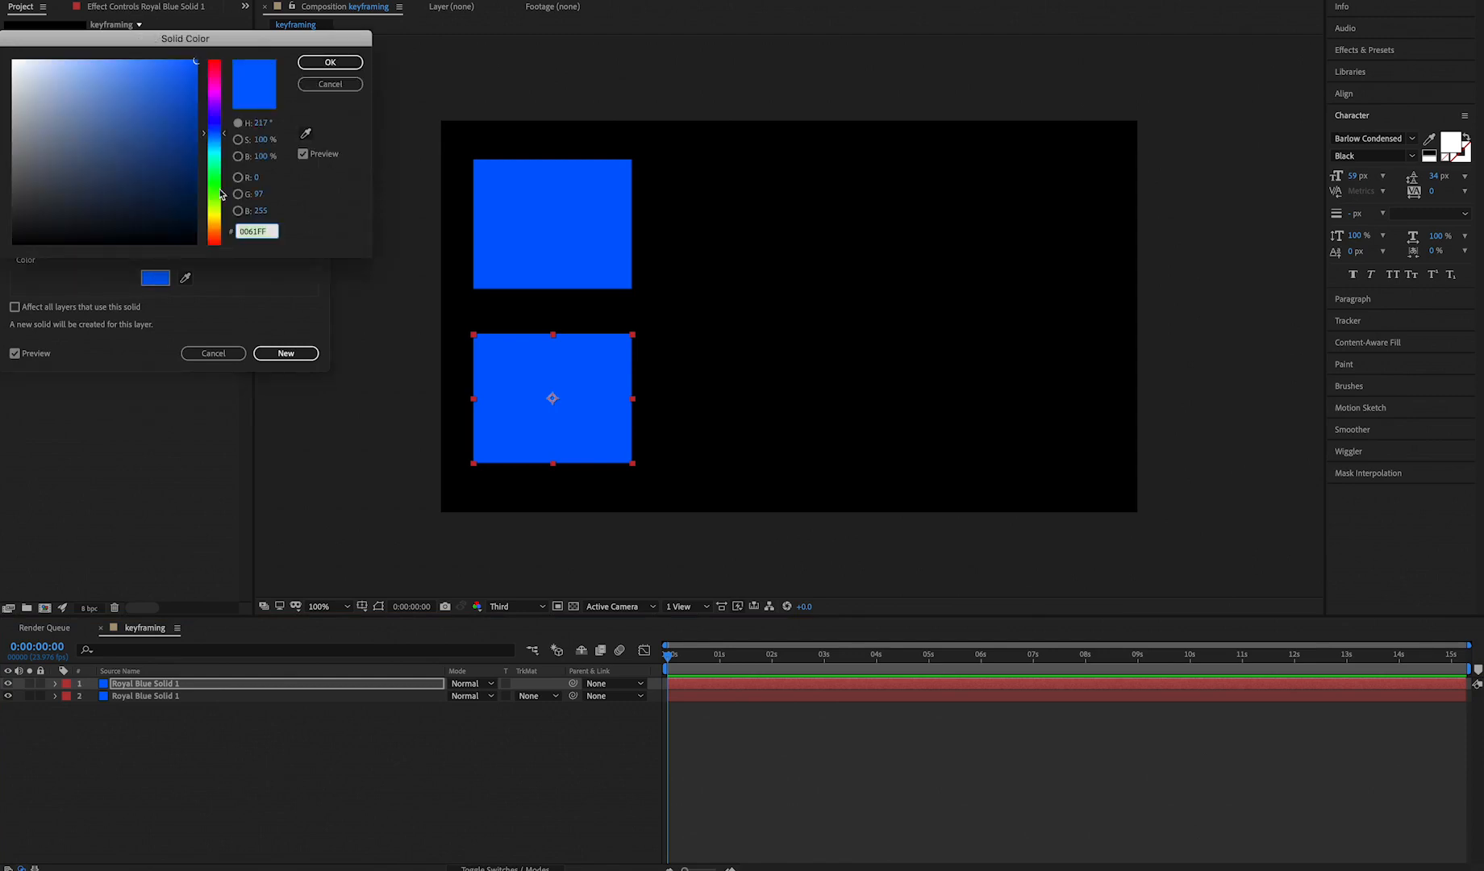
pyautogui.click(217, 90)
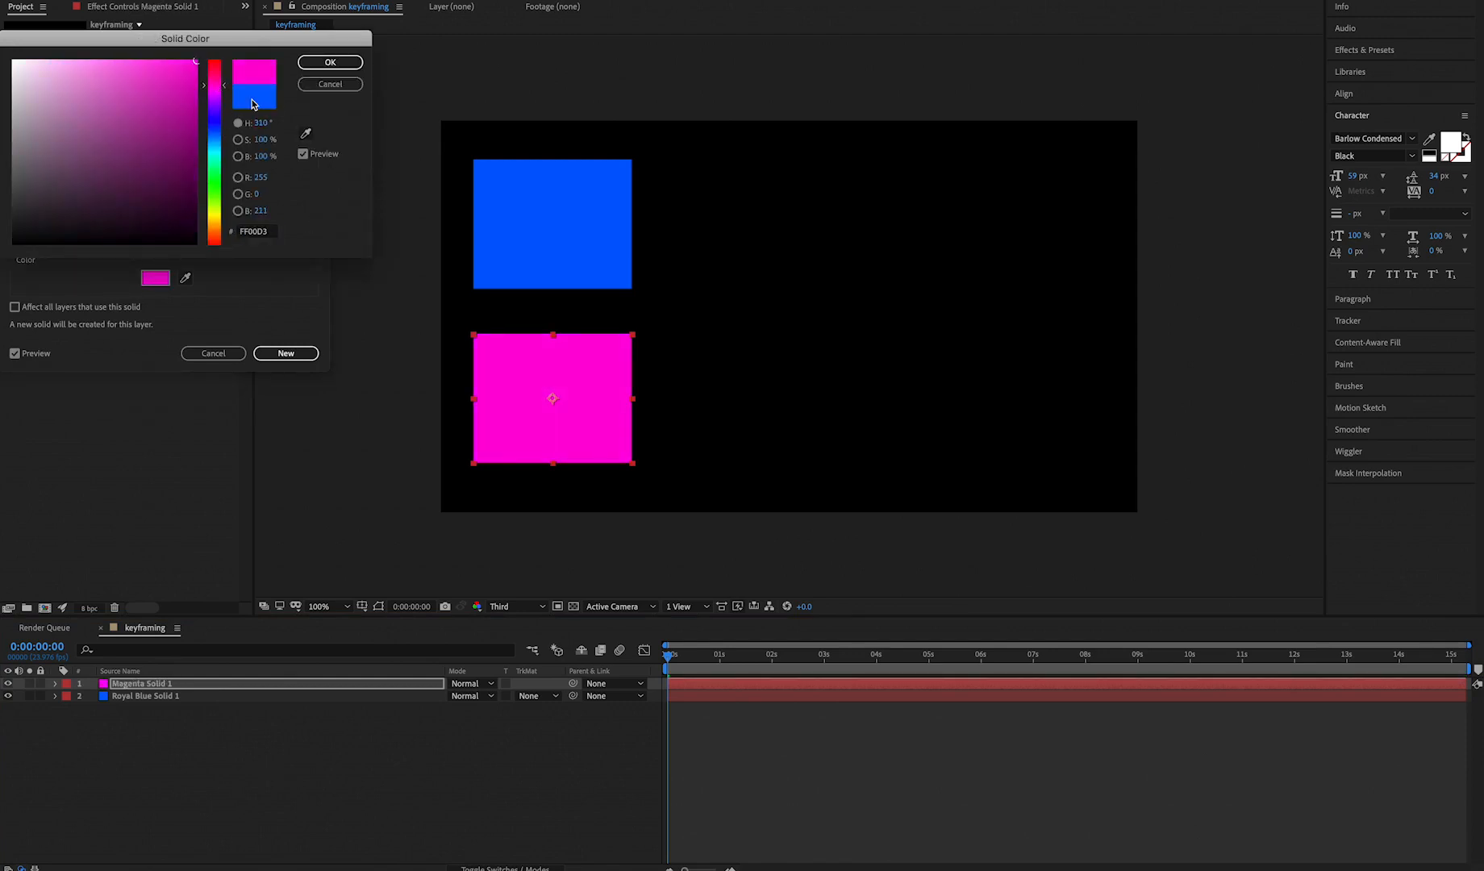
pyautogui.click(323, 65)
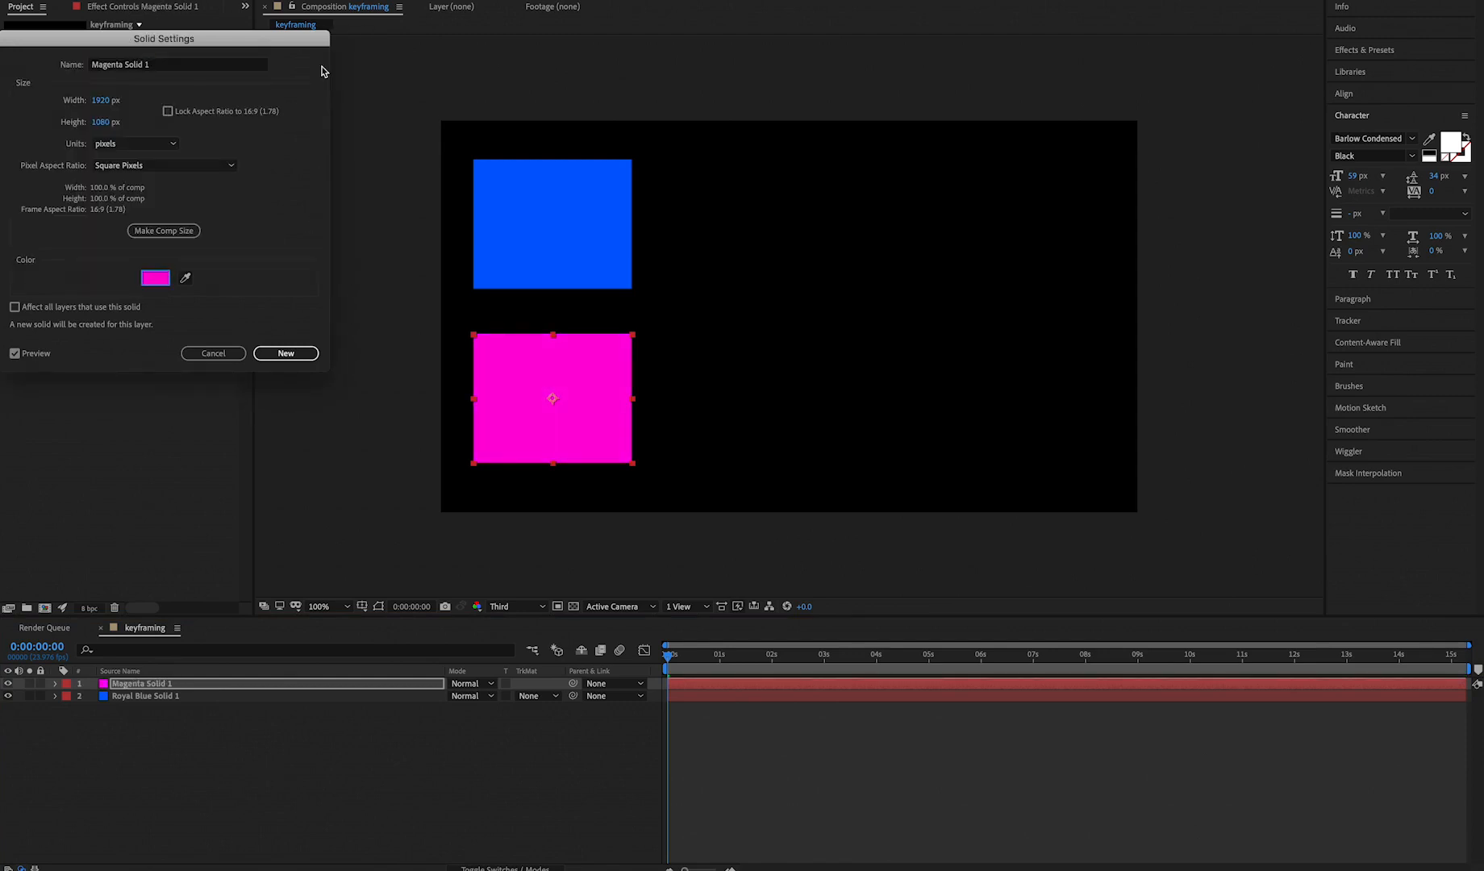
pyautogui.click(271, 355)
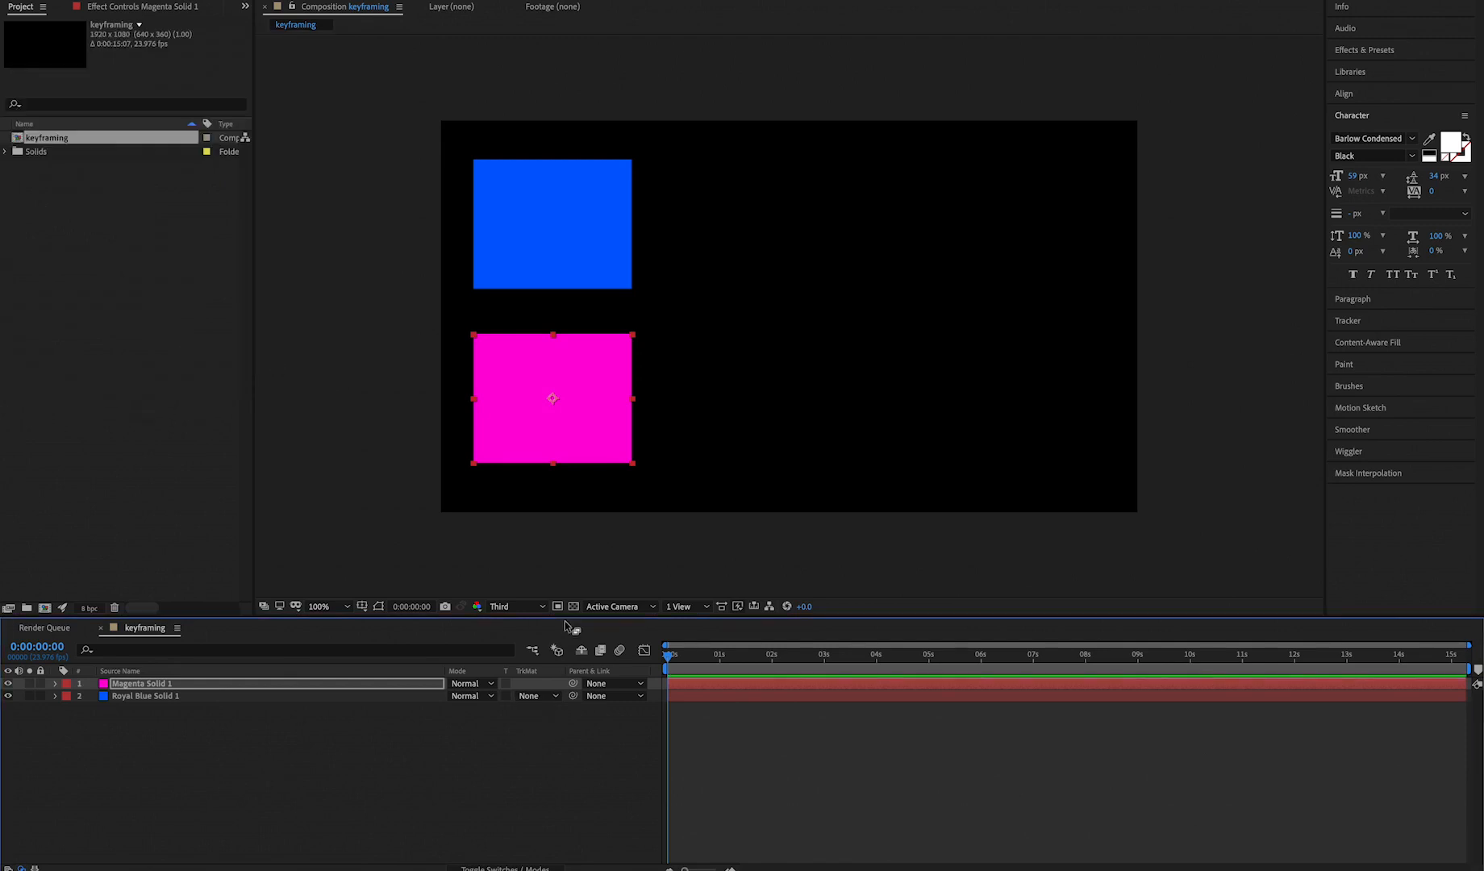
pyautogui.click(462, 548)
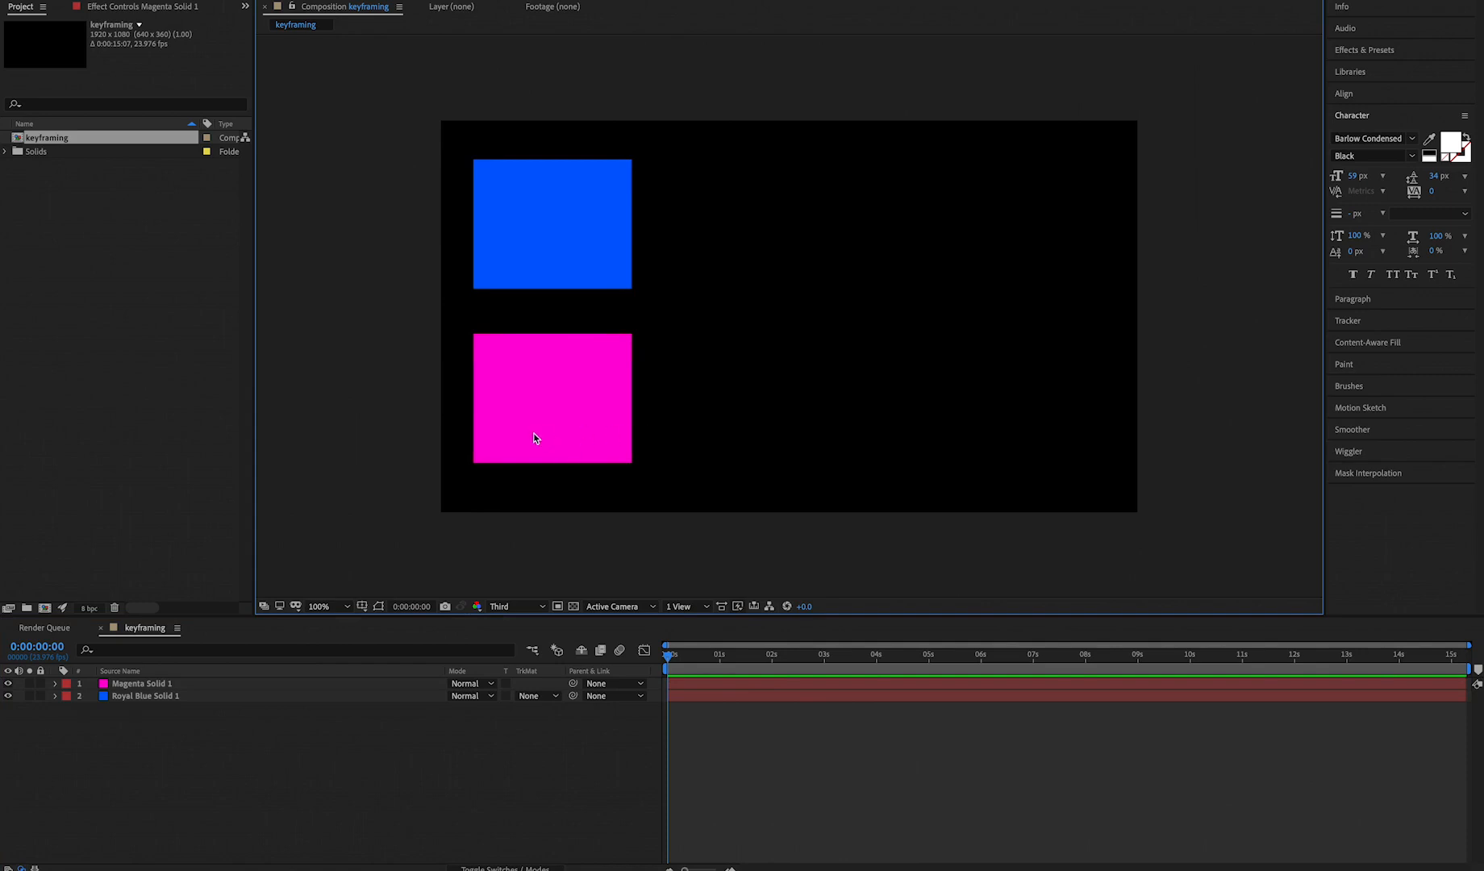
# Step: Create a new text layer containing the letter A
pyautogui.click(187, 774)
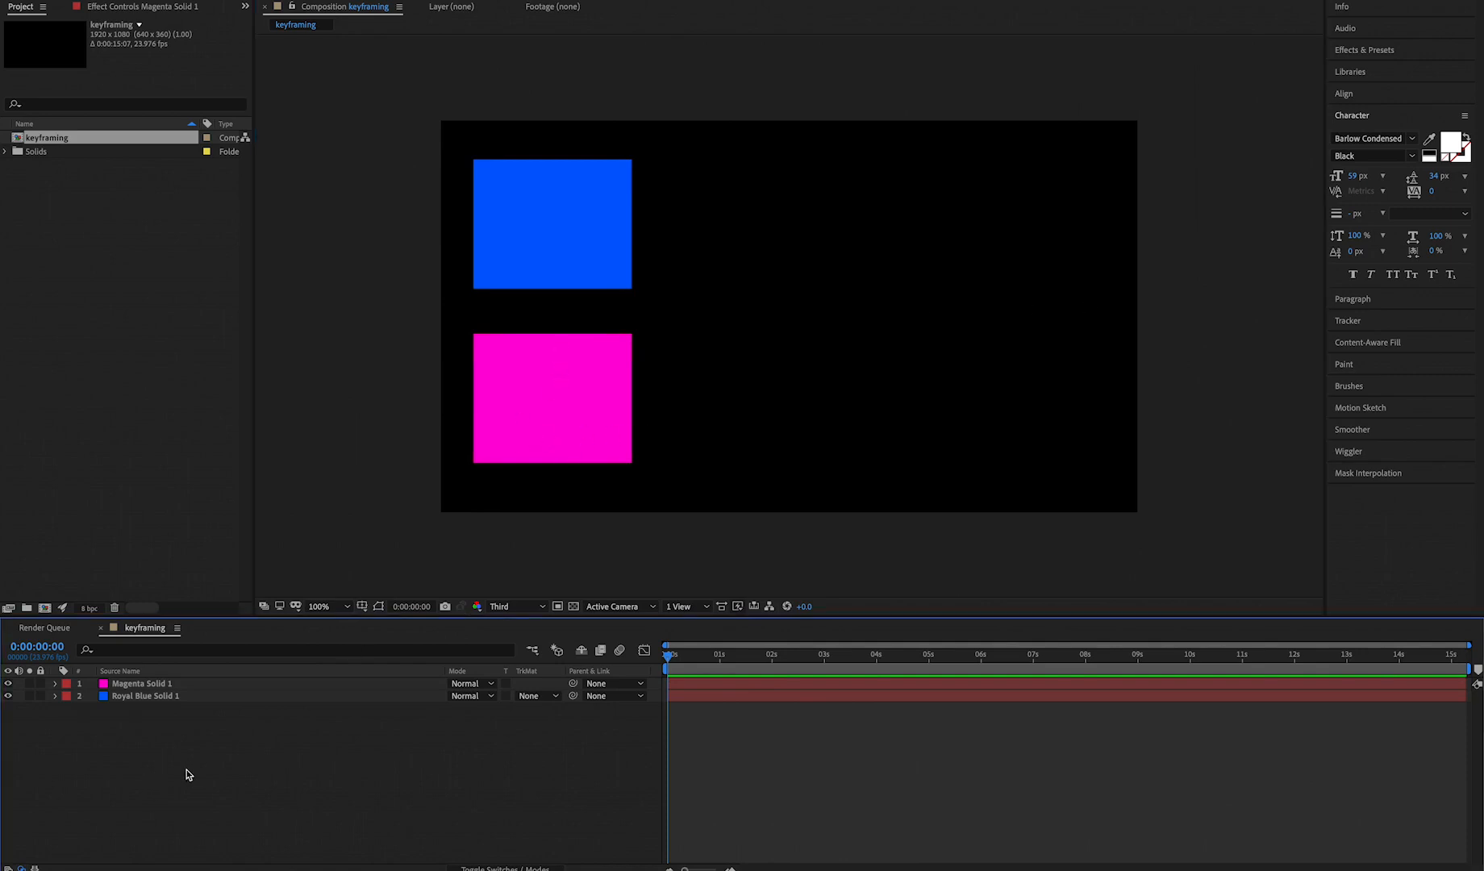
pyautogui.rightClick(188, 774)
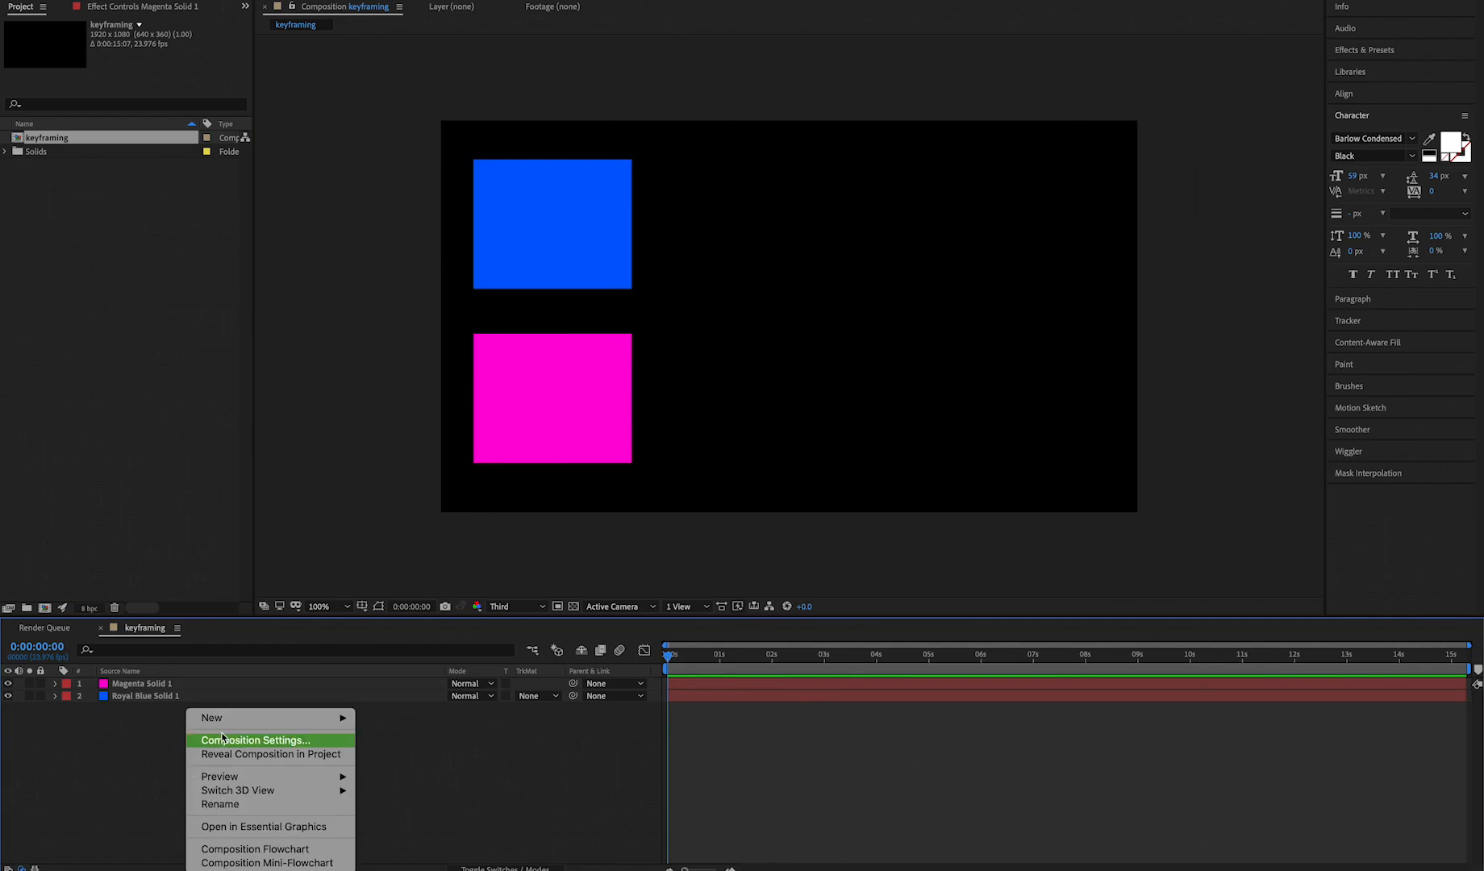
pyautogui.click(373, 732)
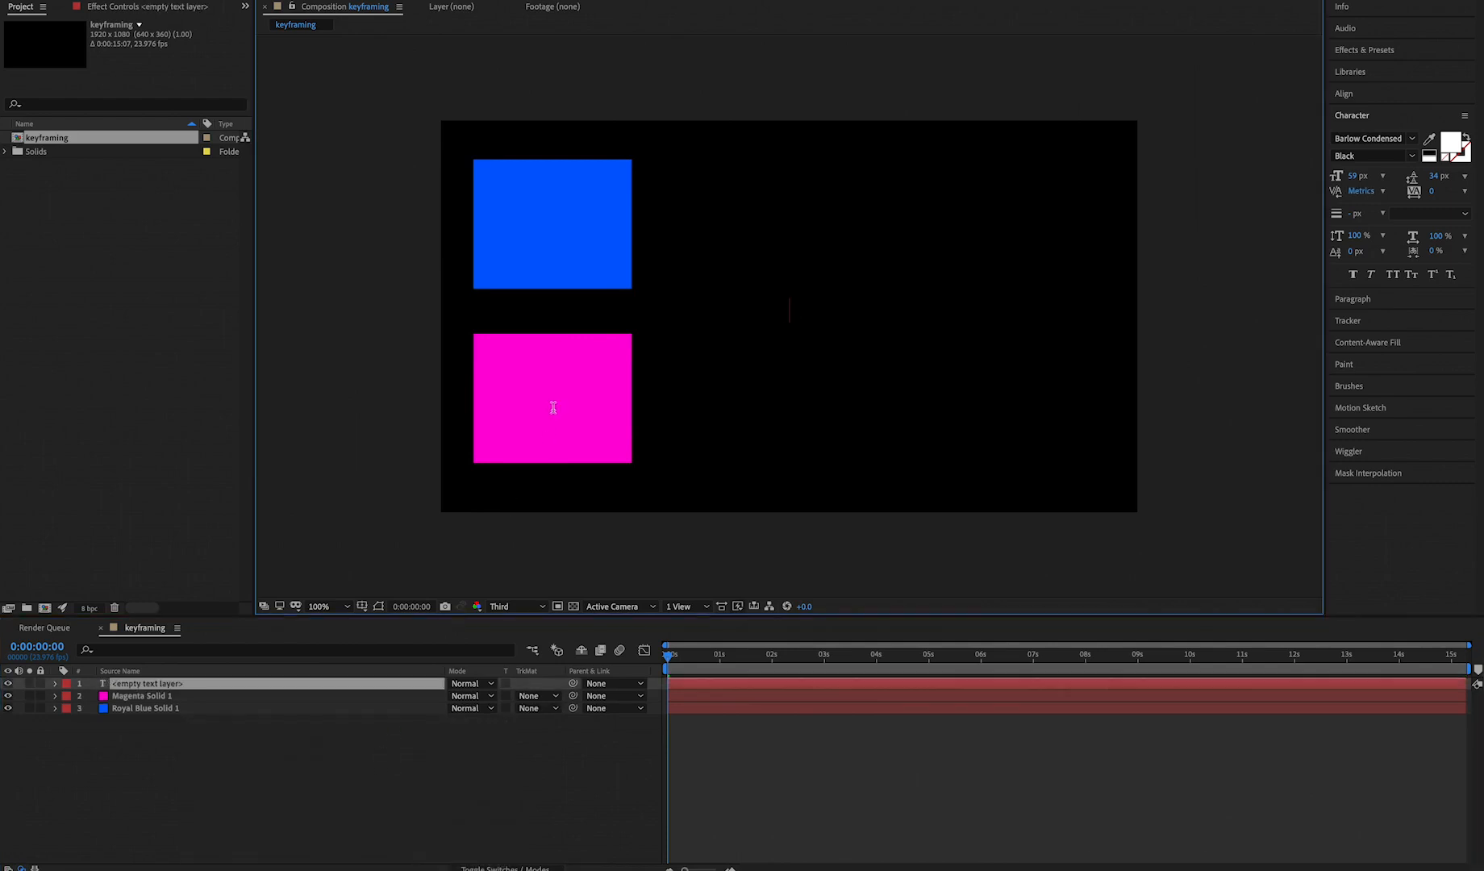
pyautogui.write('A')
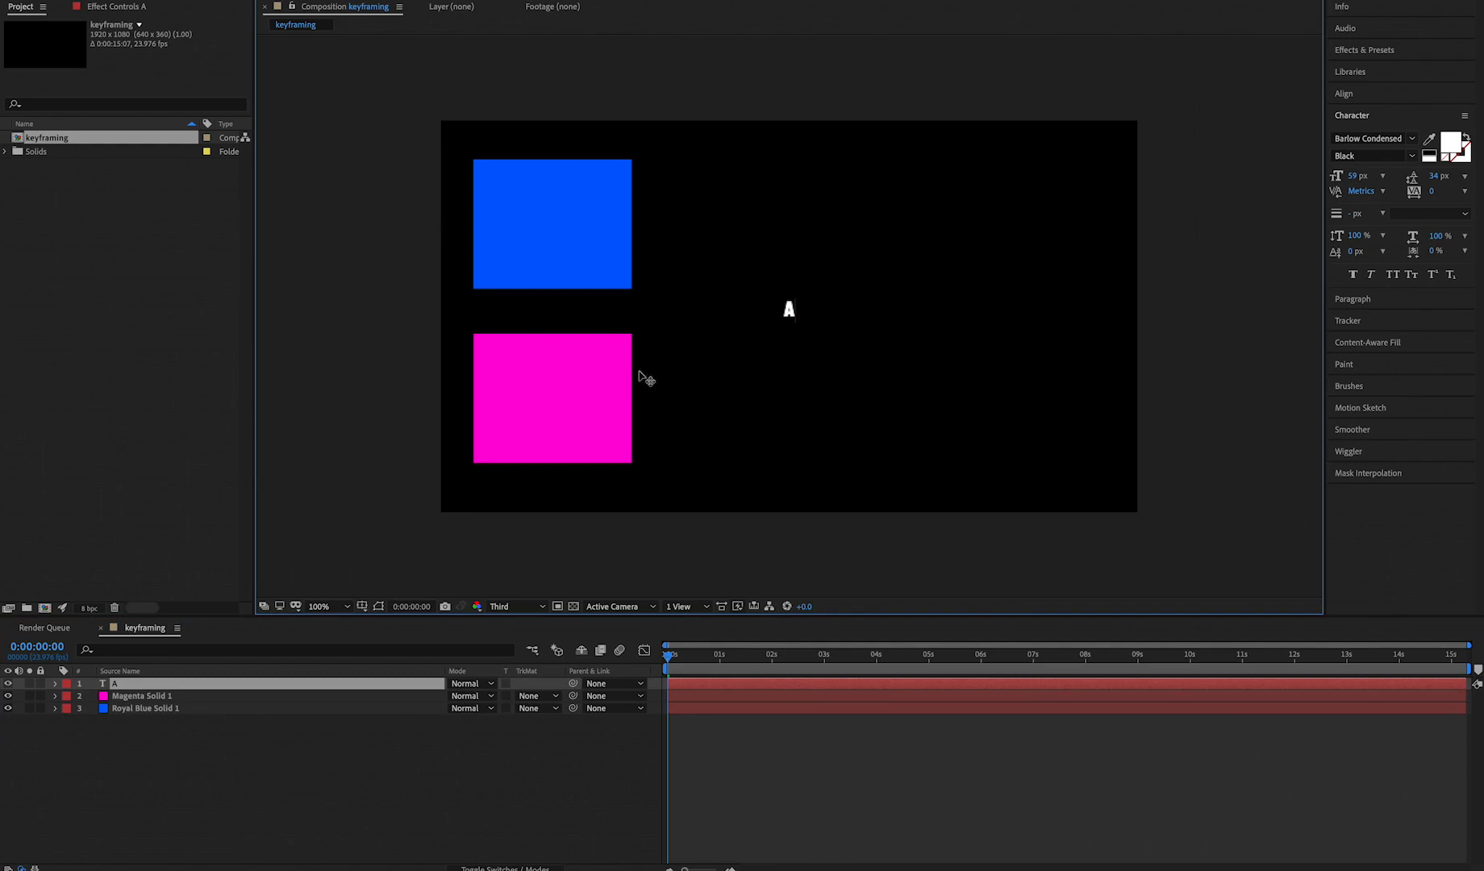
pyautogui.press('Escape')
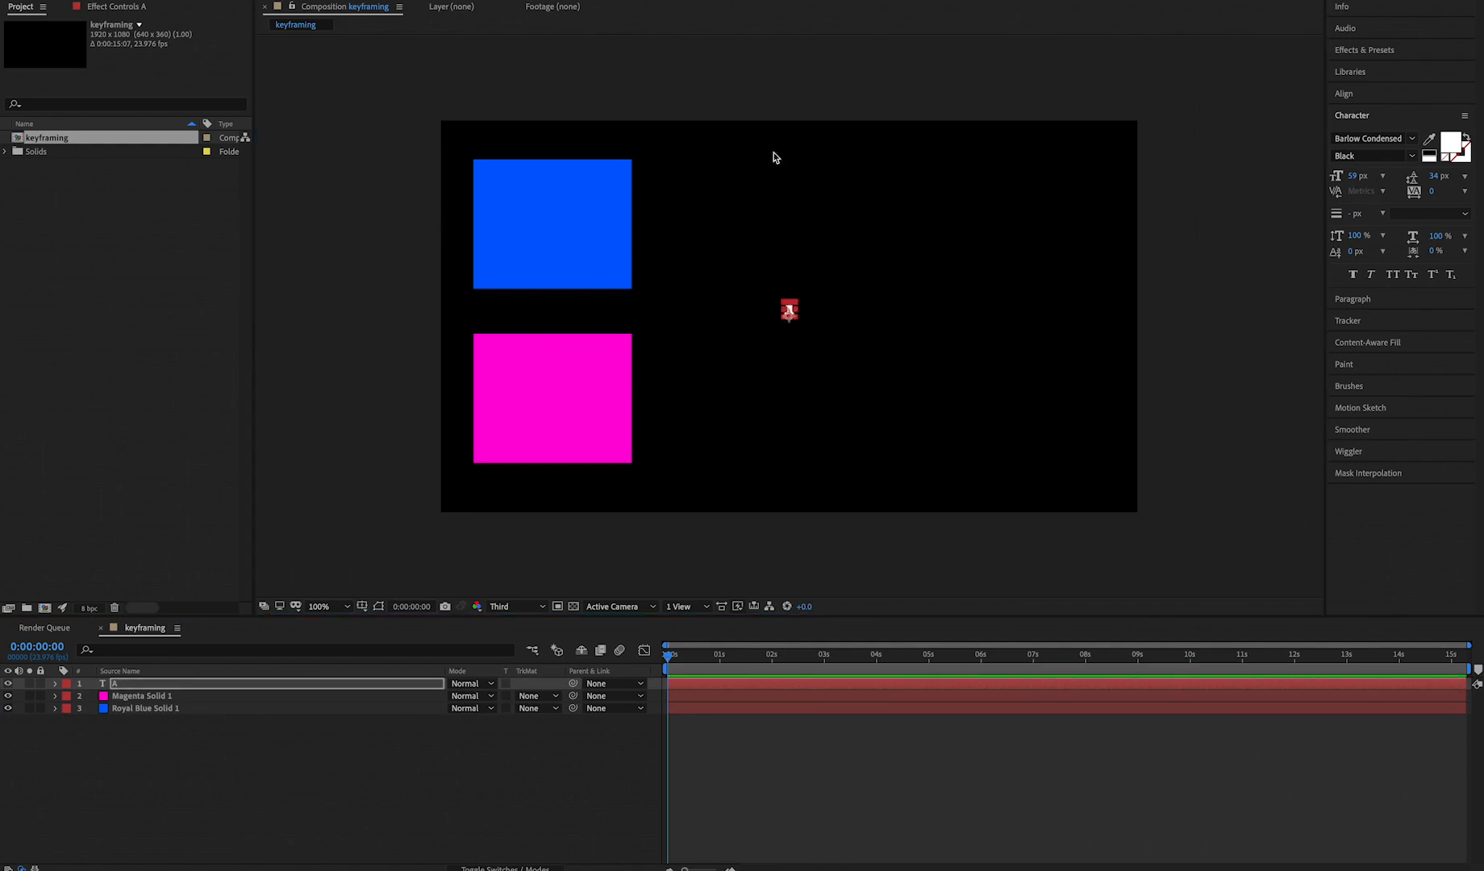
# Step: Duplicate the A text layer and shift the copy horizontally to the right of the original
pyautogui.hotkey('ctrl', 'd')
pyautogui.press('capslock')
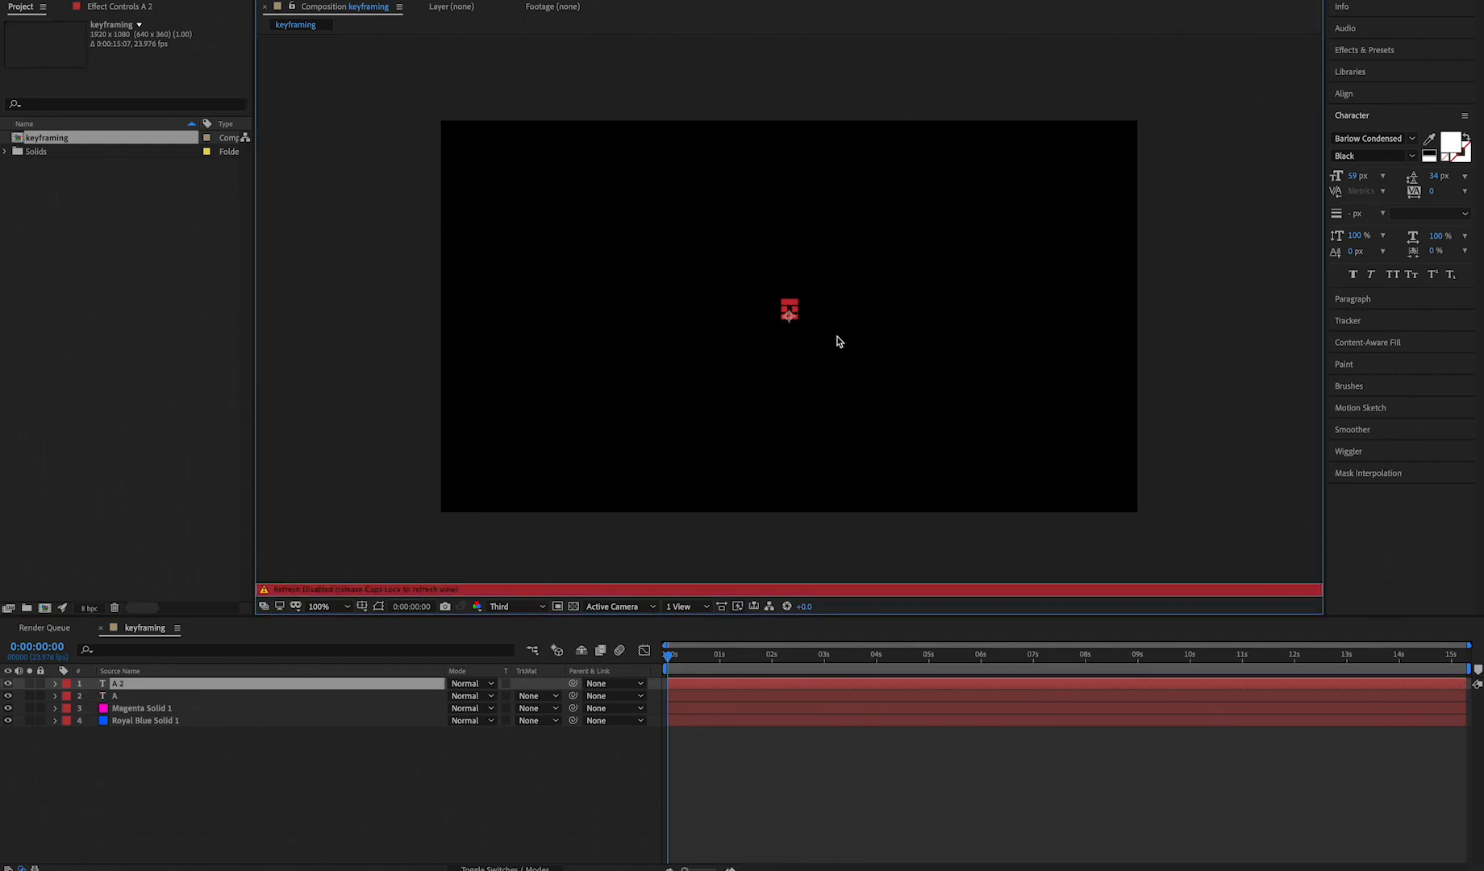
pyautogui.press('capslock')
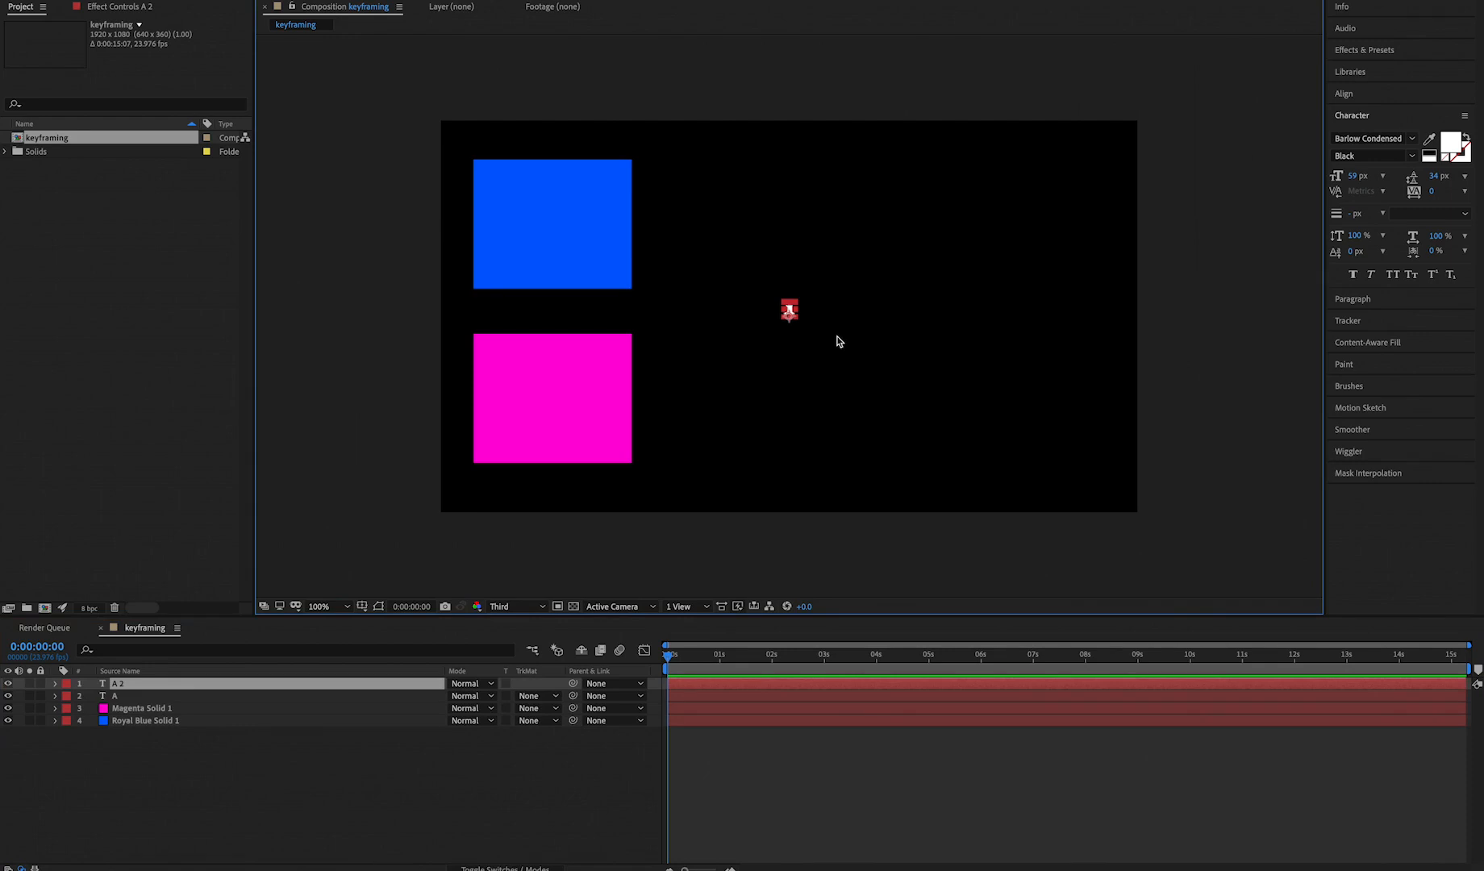
pyautogui.hotkey('shift', 'Right')
pyautogui.hotkey('shift', 'Right')
pyautogui.hotkey('shift', 'Right')
pyautogui.hotkey('shift', 'Right')
pyautogui.hotkey('shift', 'Right')
pyautogui.hotkey('shift', 'Right')
pyautogui.hotkey('shift', 'Right')
pyautogui.hotkey('shift', 'Right')
pyautogui.hotkey('shift', 'Right')
pyautogui.hotkey('shift', 'Right')
pyautogui.hotkey('shift', 'Right')
pyautogui.hotkey('shift', 'Right')
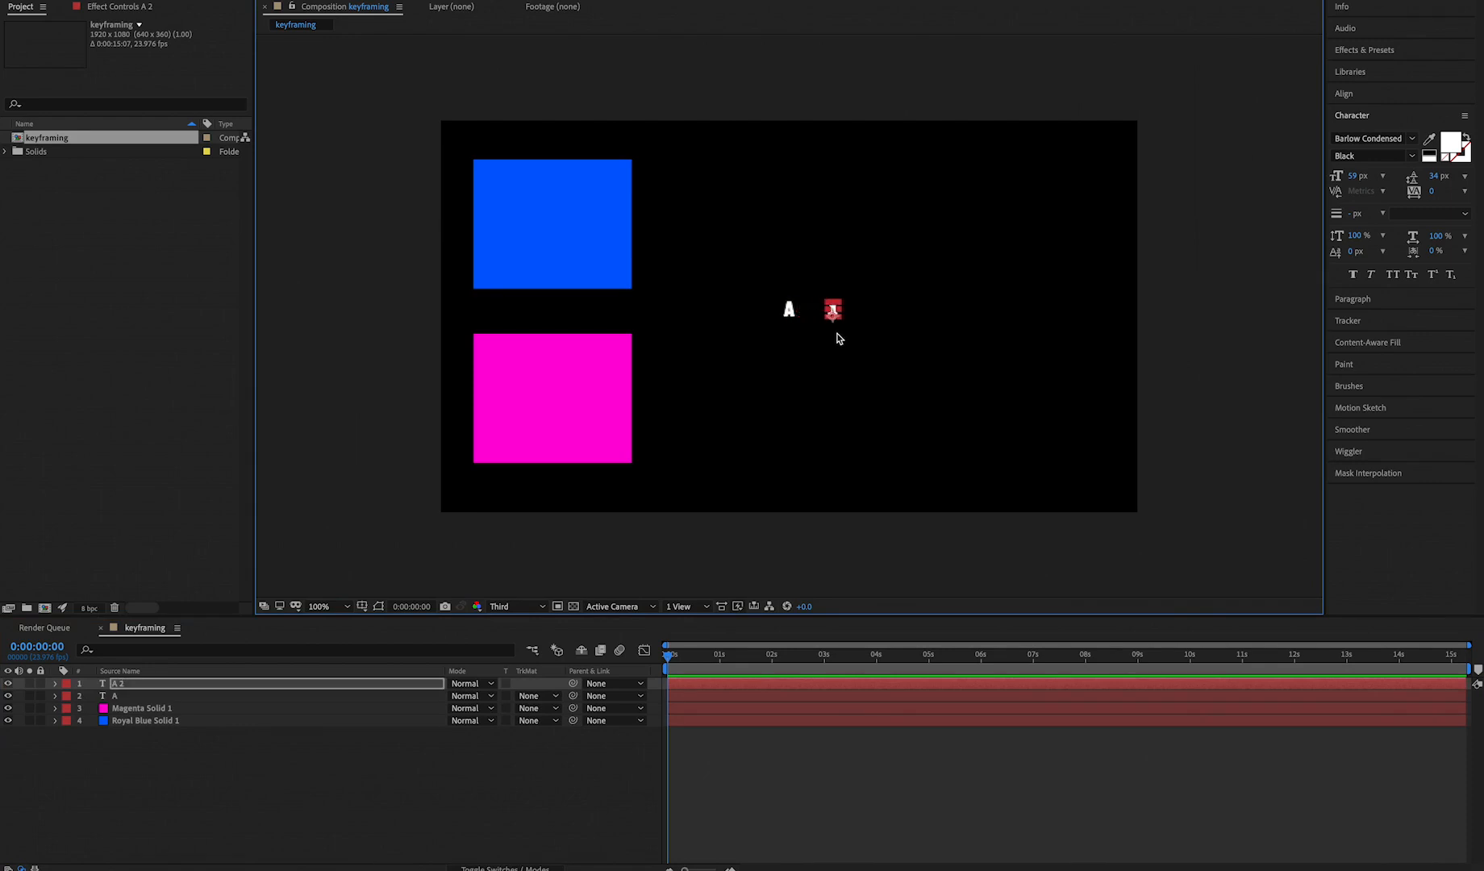
# Step: Change the duplicated text layer's letter to B and leave text editing
pyautogui.click(122, 686)
pyautogui.doubleClick(121, 685)
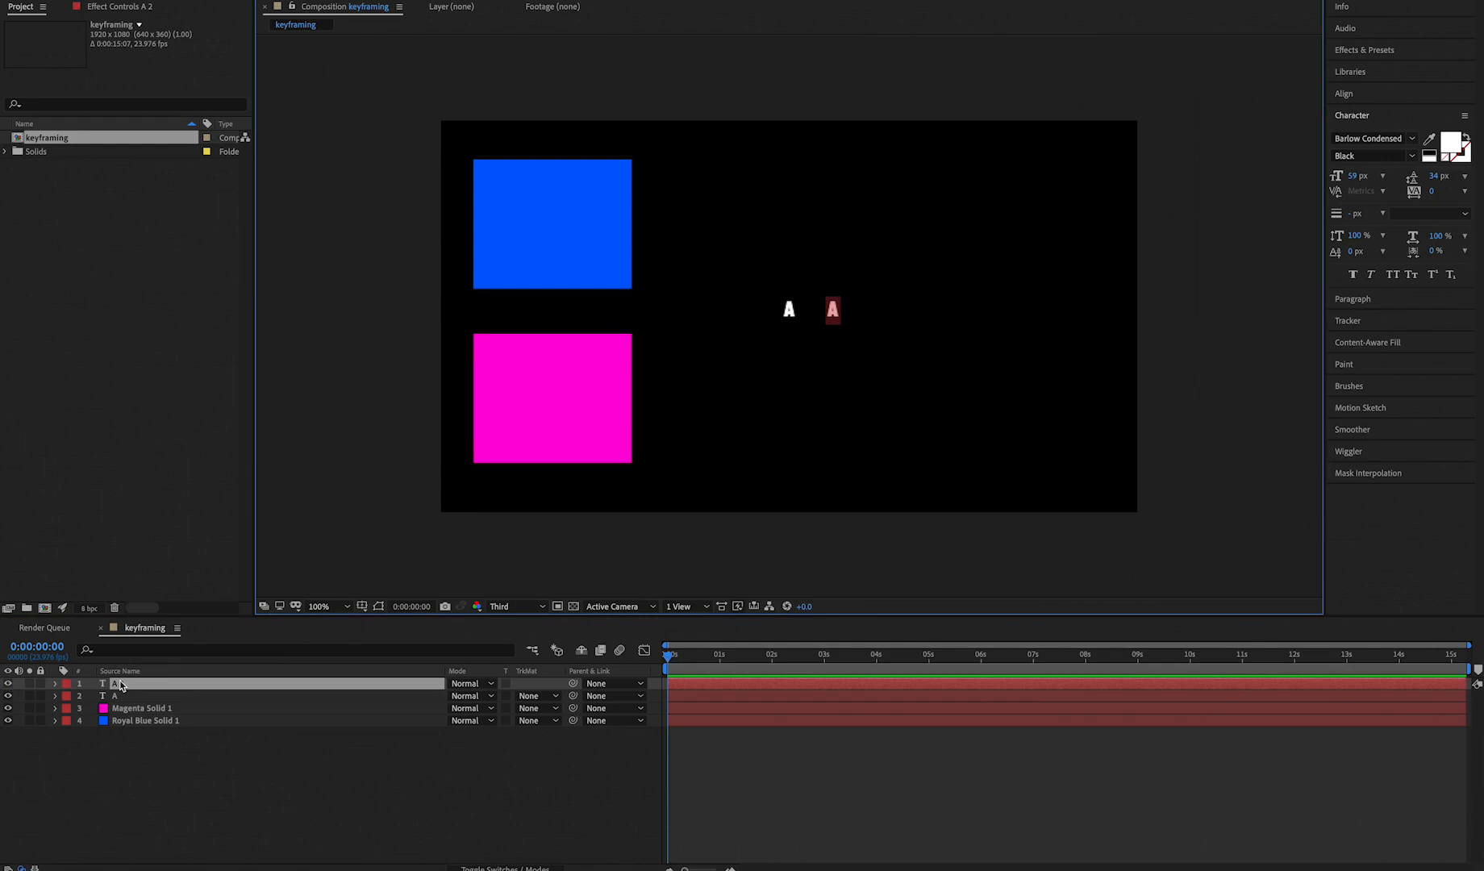
pyautogui.write('B')
pyautogui.press('Return')
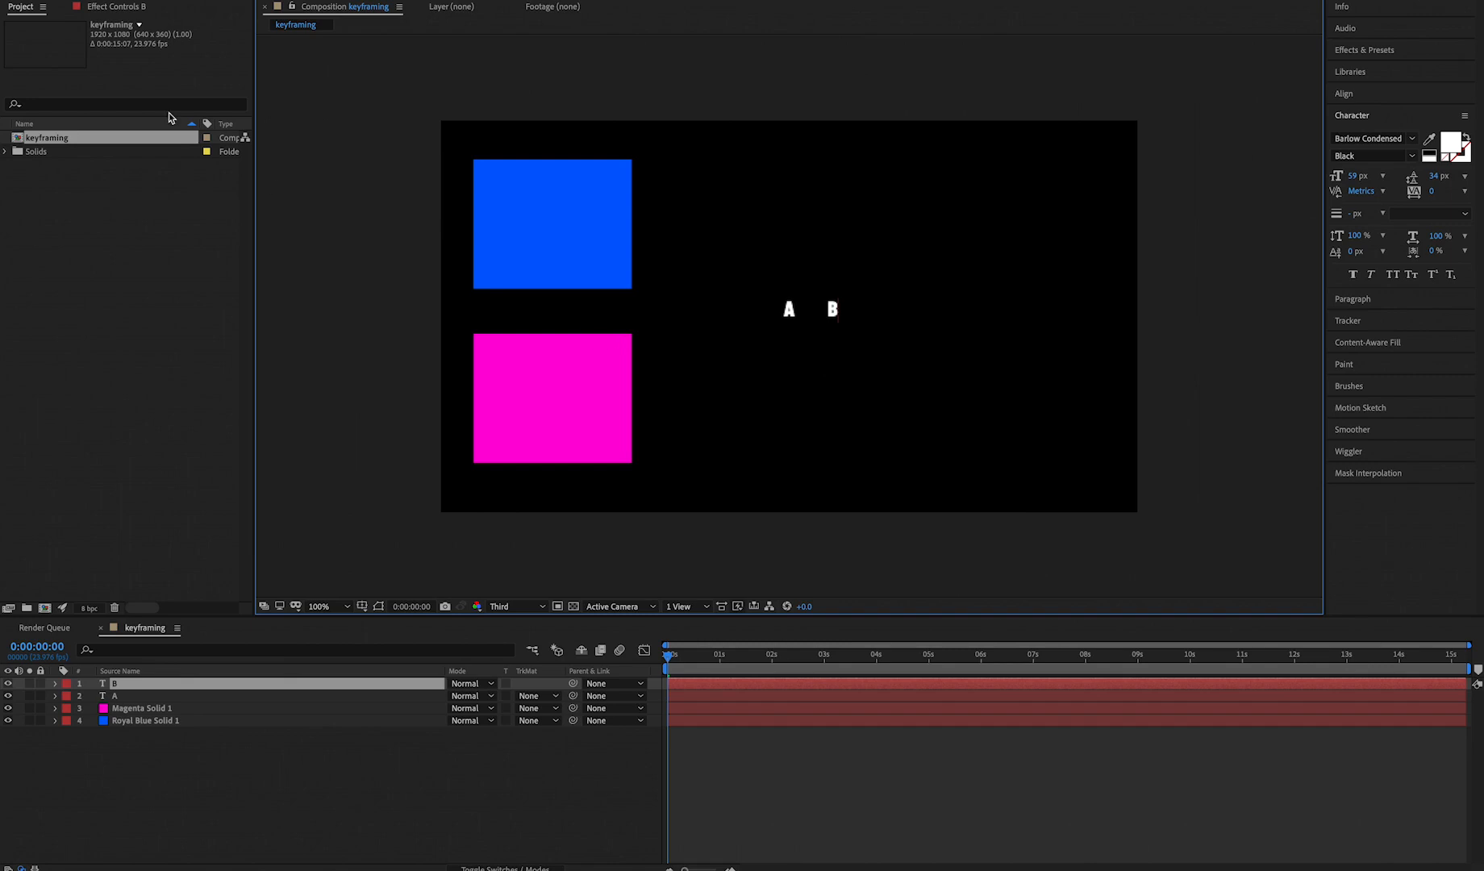
pyautogui.click(37, 1)
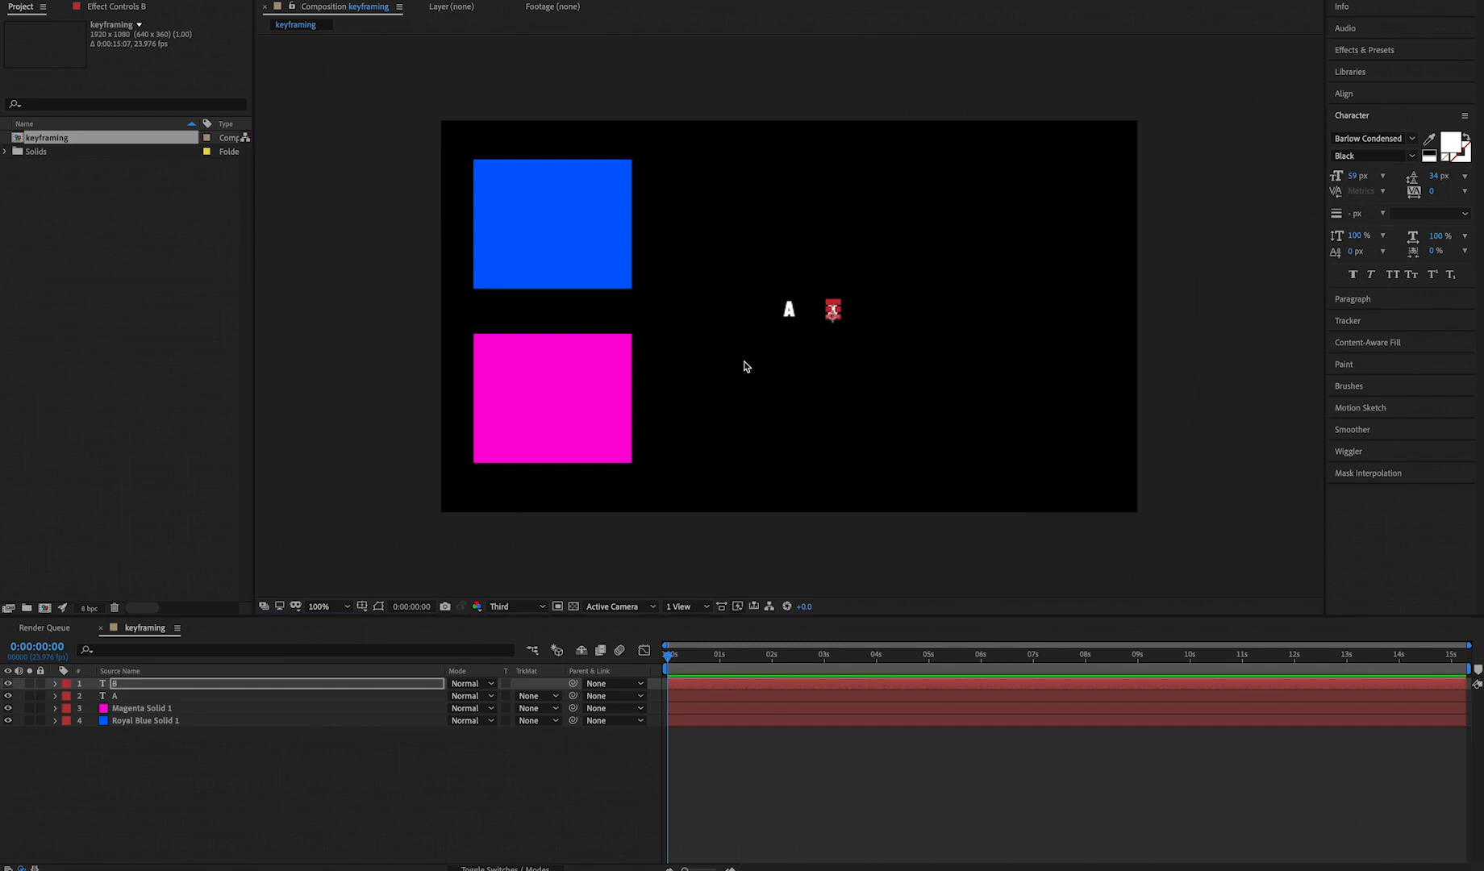
# Step: Enlarge B to 184 px and A to 179 px, placing A over the blue rectangle's top edge and B in the frame's upper-right corner
pyautogui.moveTo(836, 312); pyautogui.dragTo(963, 265)
pyautogui.hotkey('ctrl', 'z')
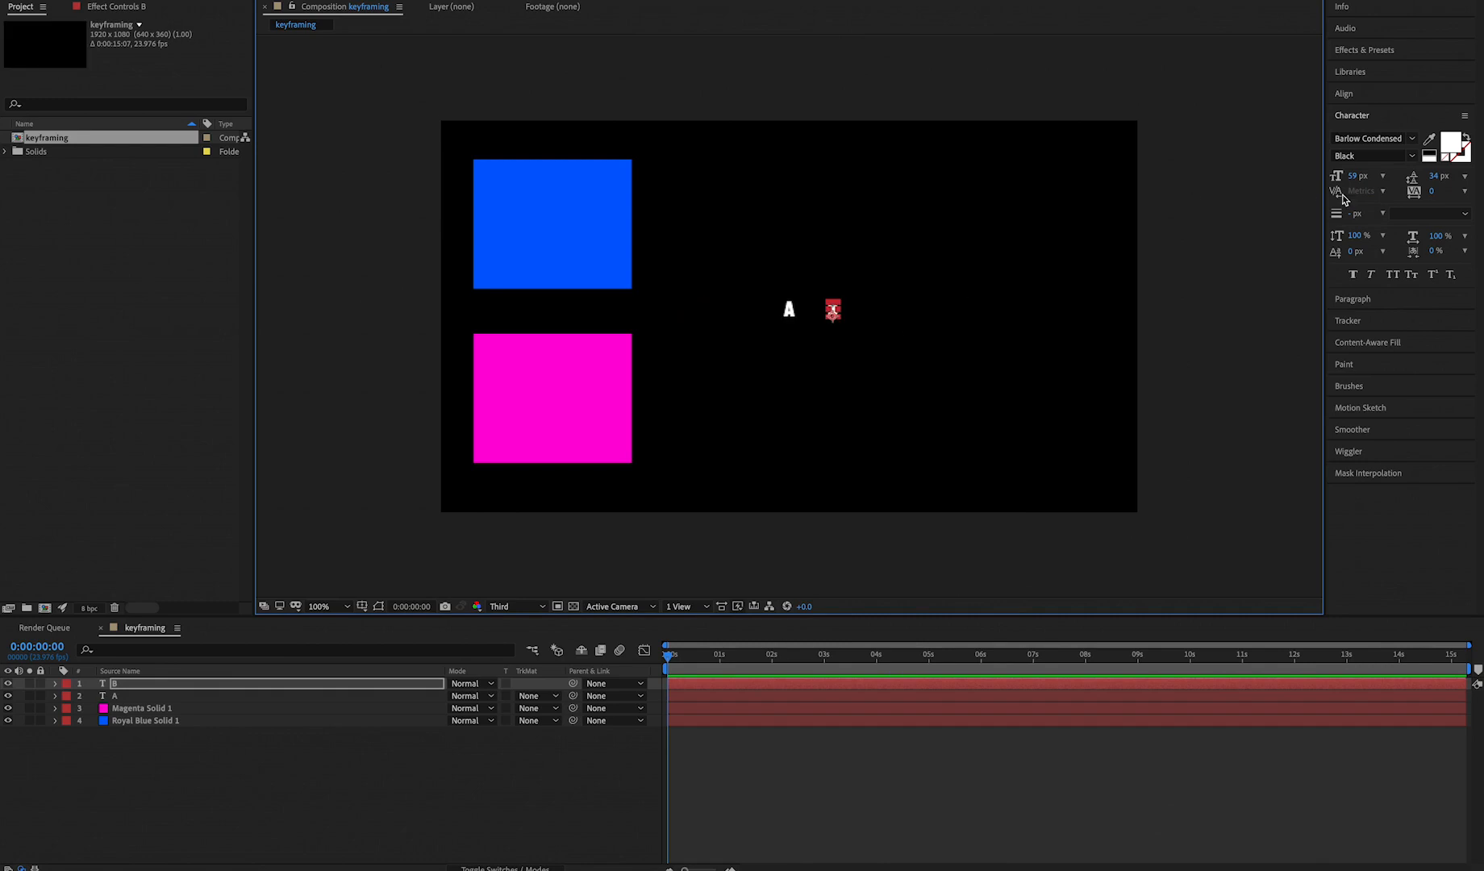
pyautogui.moveTo(1357, 176); pyautogui.dragTo(1443, 173)
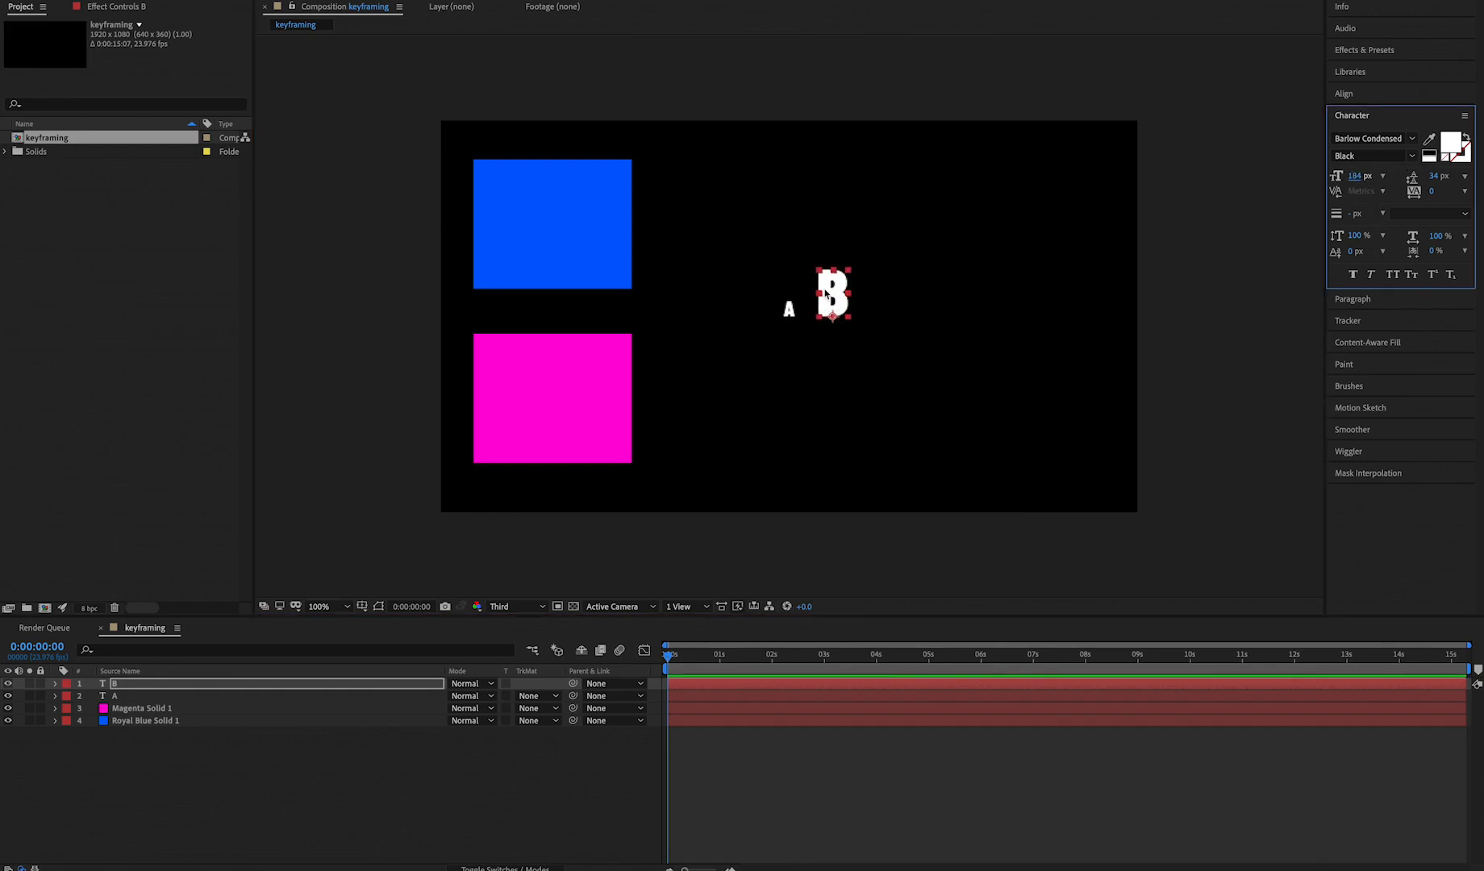
pyautogui.click(791, 311)
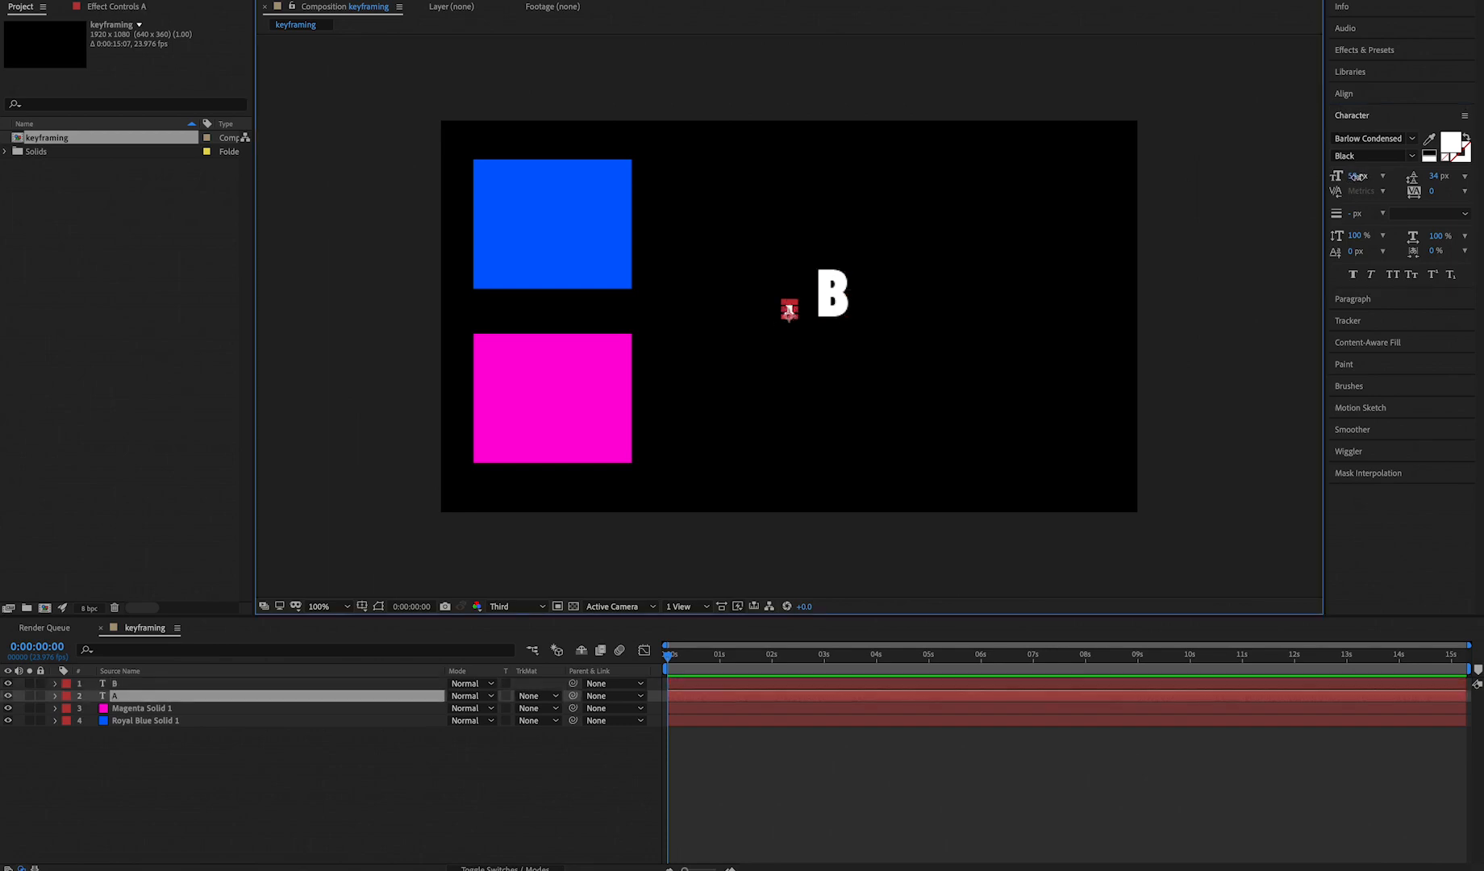
pyautogui.moveTo(1358, 176); pyautogui.dragTo(1443, 168)
pyautogui.moveTo(775, 284); pyautogui.dragTo(536, 153)
pyautogui.moveTo(837, 279); pyautogui.dragTo(1074, 143)
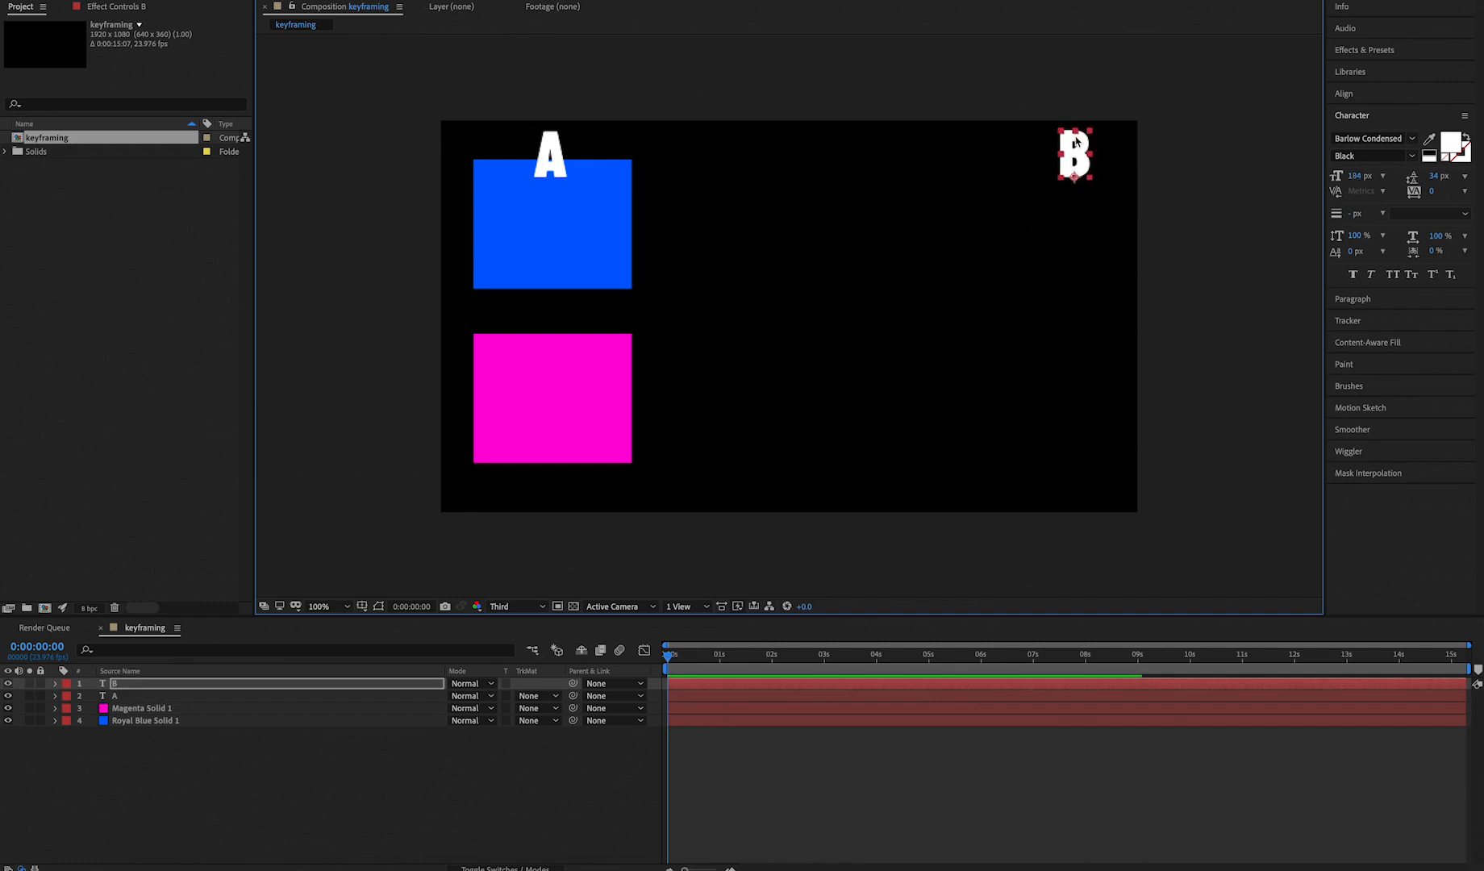
# Step: Move the blue rectangle straight down until it sits just below the letter A
pyautogui.click(522, 263)
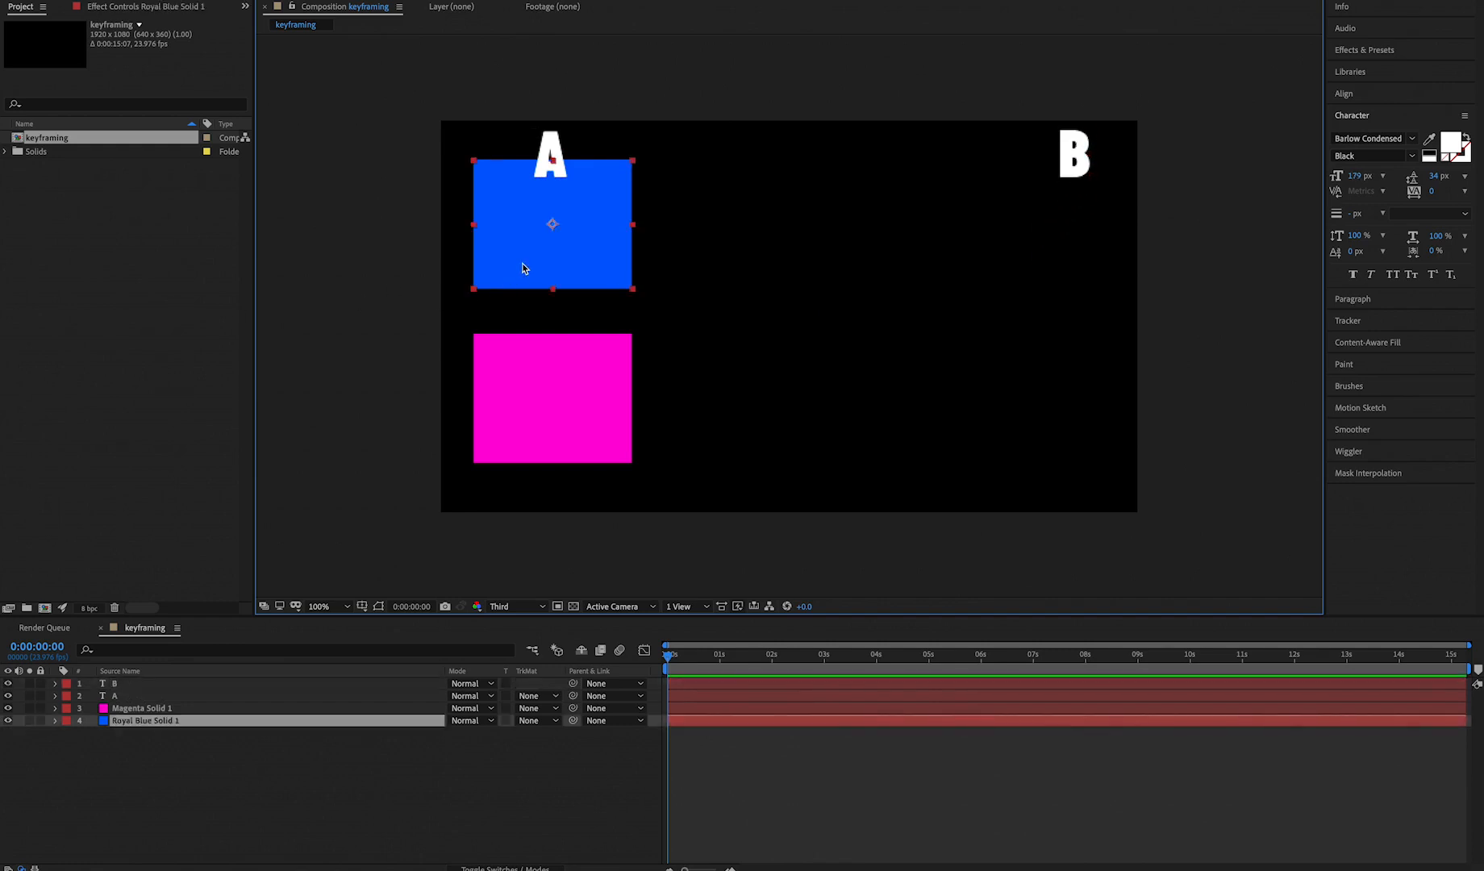
pyautogui.press('Down')
pyautogui.press('Down')
pyautogui.press('Down')
pyautogui.press('Down')
pyautogui.press('Down')
pyautogui.press('Down')
pyautogui.press('Down')
pyautogui.press('Down')
pyautogui.press('Down')
pyautogui.press('Down')
pyautogui.press('Down')
pyautogui.press('Down')
pyautogui.press('Down')
pyautogui.press('Down')
pyautogui.press('Down')
pyautogui.press('Down')
pyautogui.press('Down')
pyautogui.press('Down')
pyautogui.press('Down')
pyautogui.press('Down')
pyautogui.press('Down')
pyautogui.press('Down')
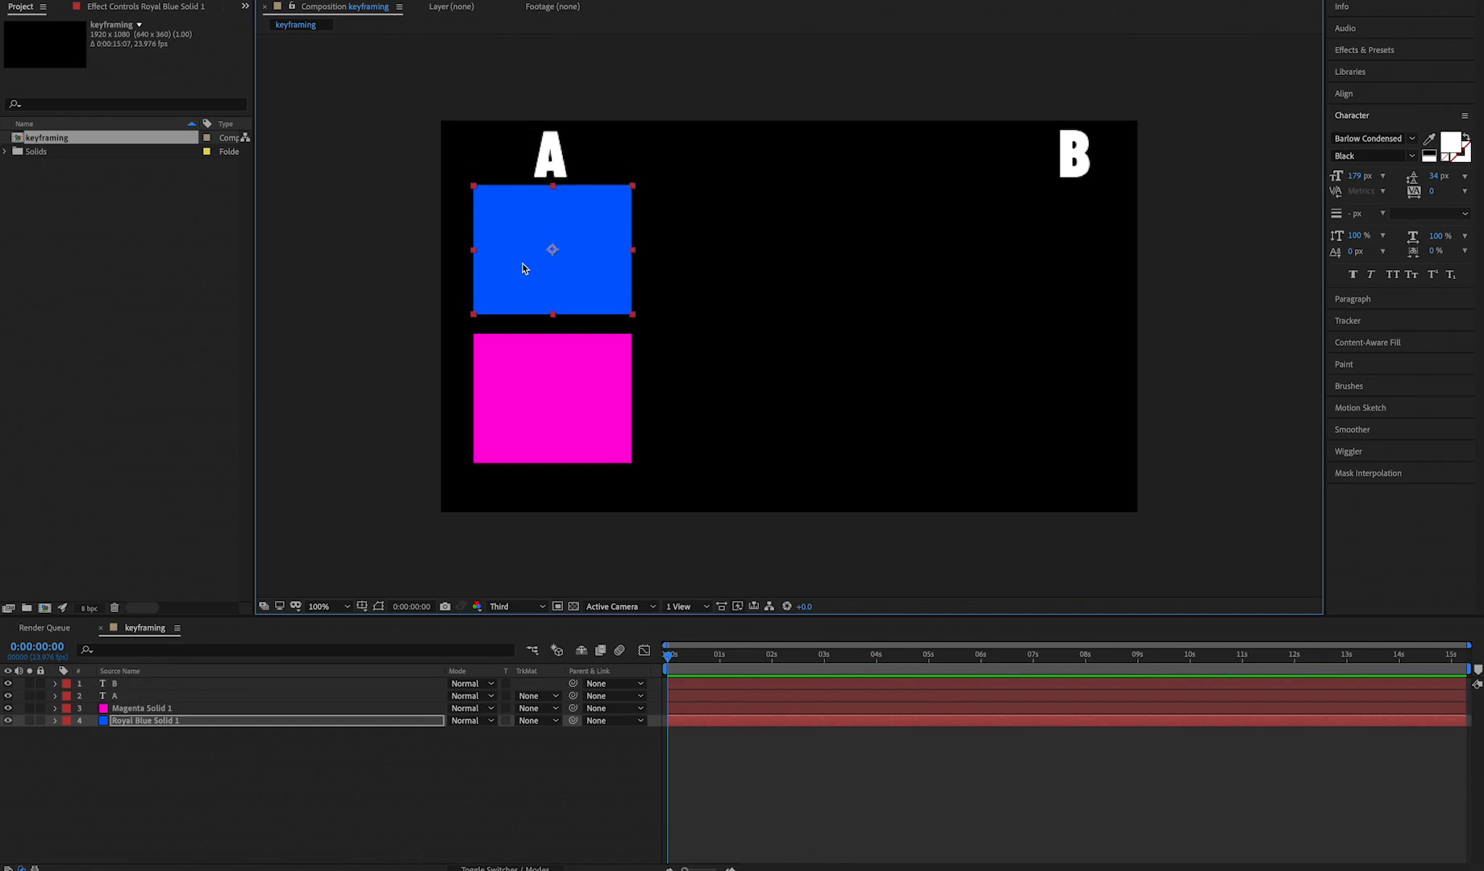
# Step: Add the magenta rectangle to the selection and nudge both rectangles slightly down, away from the letter A
pyautogui.keyDown('shift'); pyautogui.click(549, 378); pyautogui.keyUp('shift')
pyautogui.press('Down')
pyautogui.press('Down')
pyautogui.press('Down')
pyautogui.press('Down')
pyautogui.press('Down')
pyautogui.press('Down')
pyautogui.press('Down')
pyautogui.press('Down')
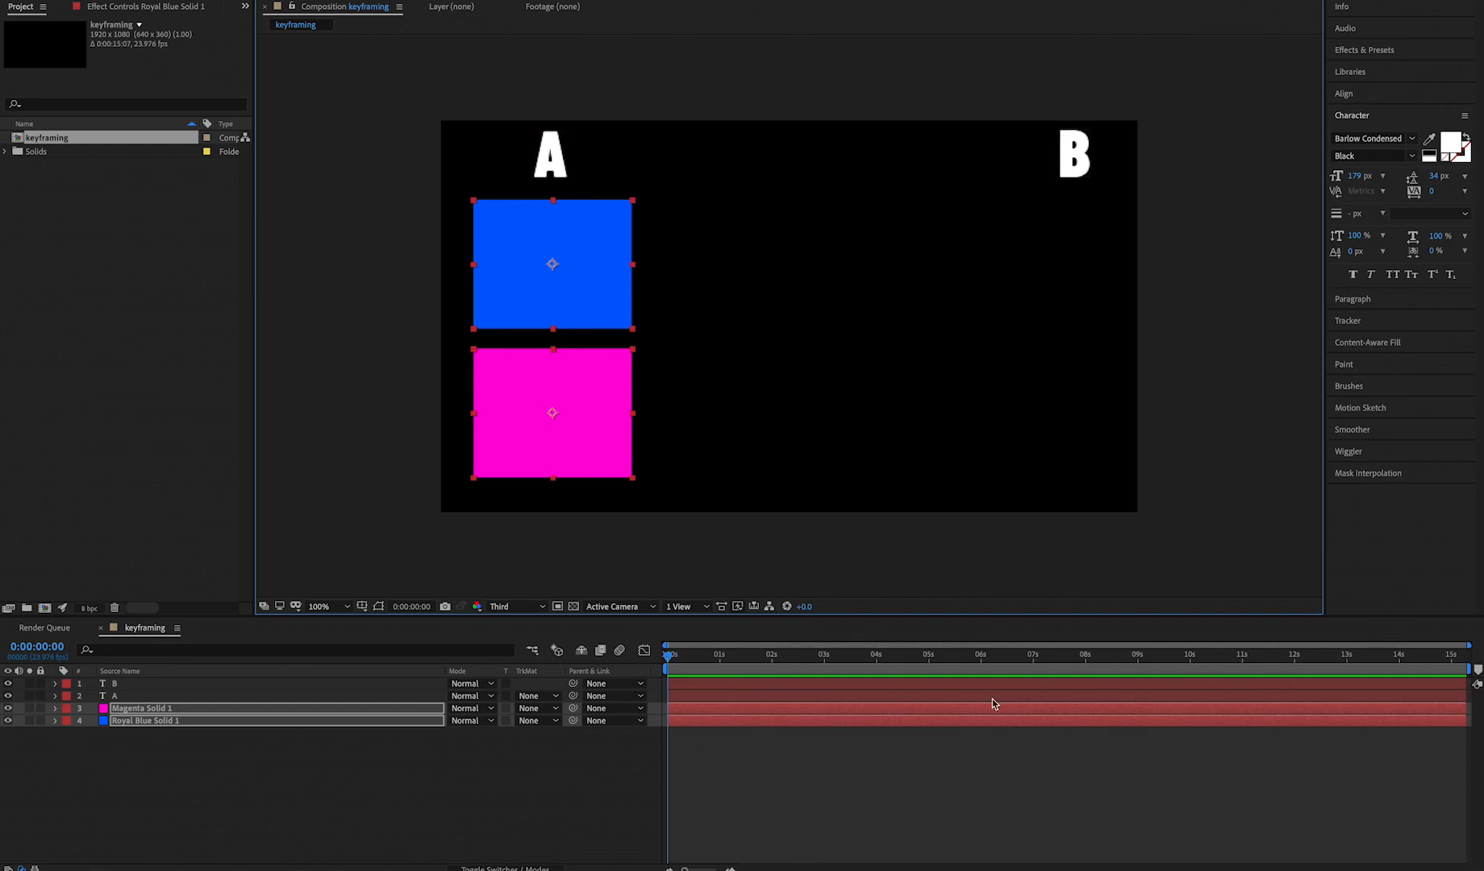
# Step: End the work area at 0:00:01:01, trim the composition to it, and return to the first frame
pyautogui.click(723, 663)
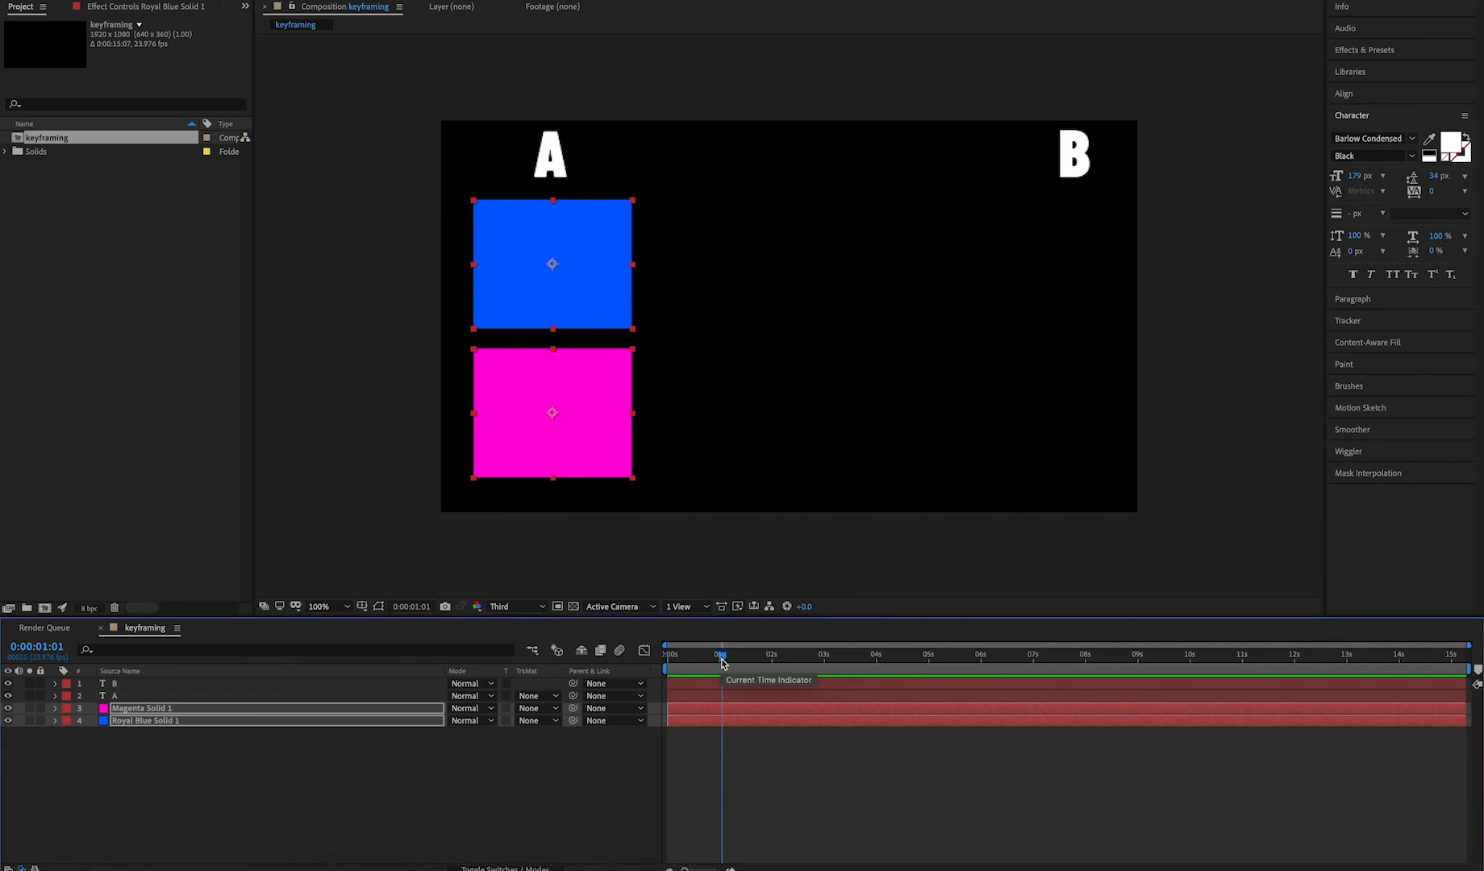
pyautogui.press('n')
pyautogui.rightClick(697, 669)
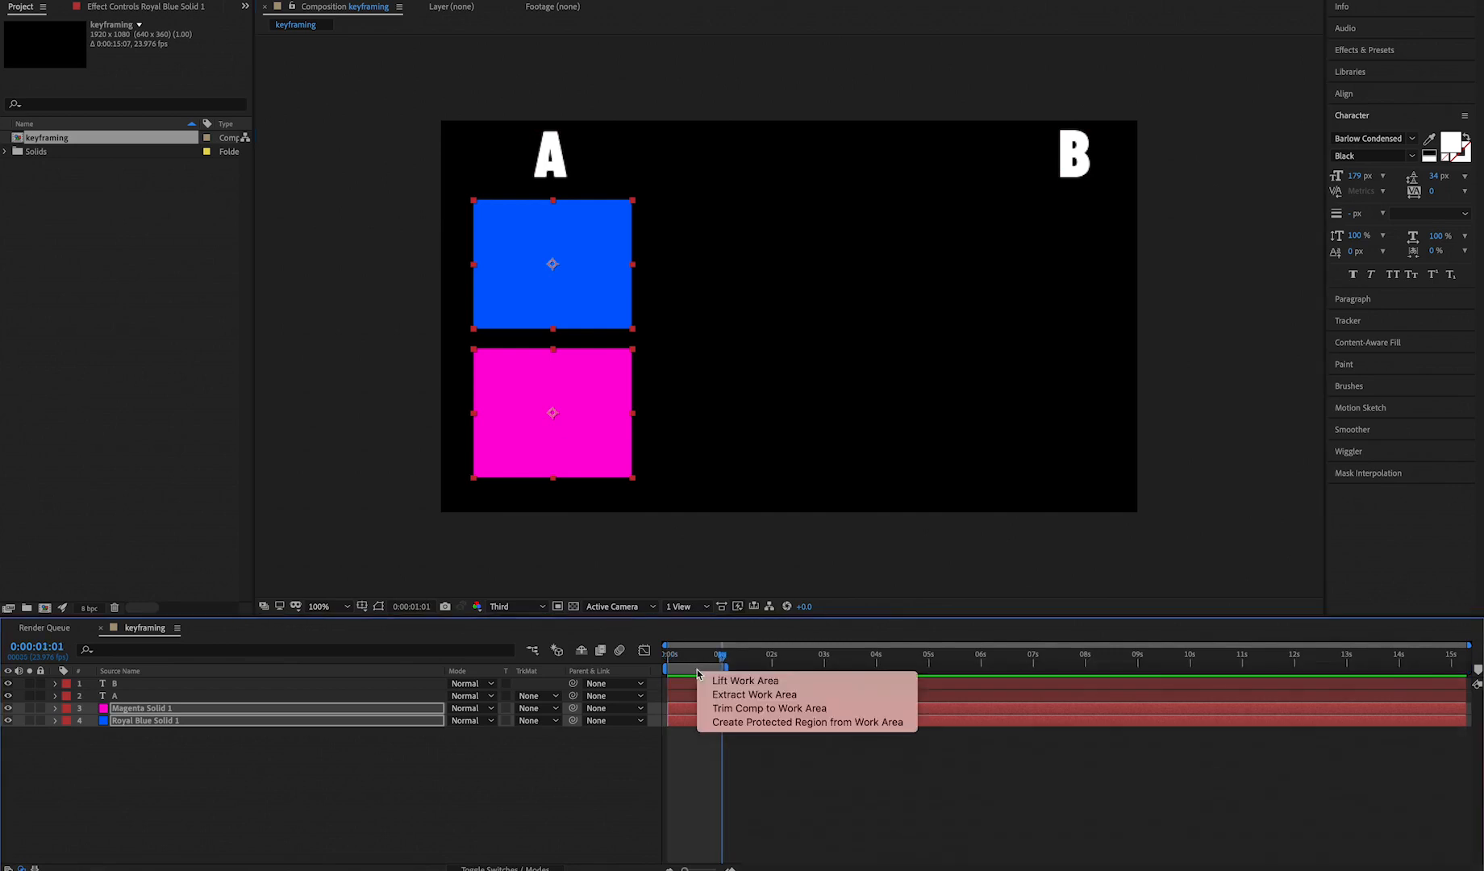
pyautogui.click(717, 706)
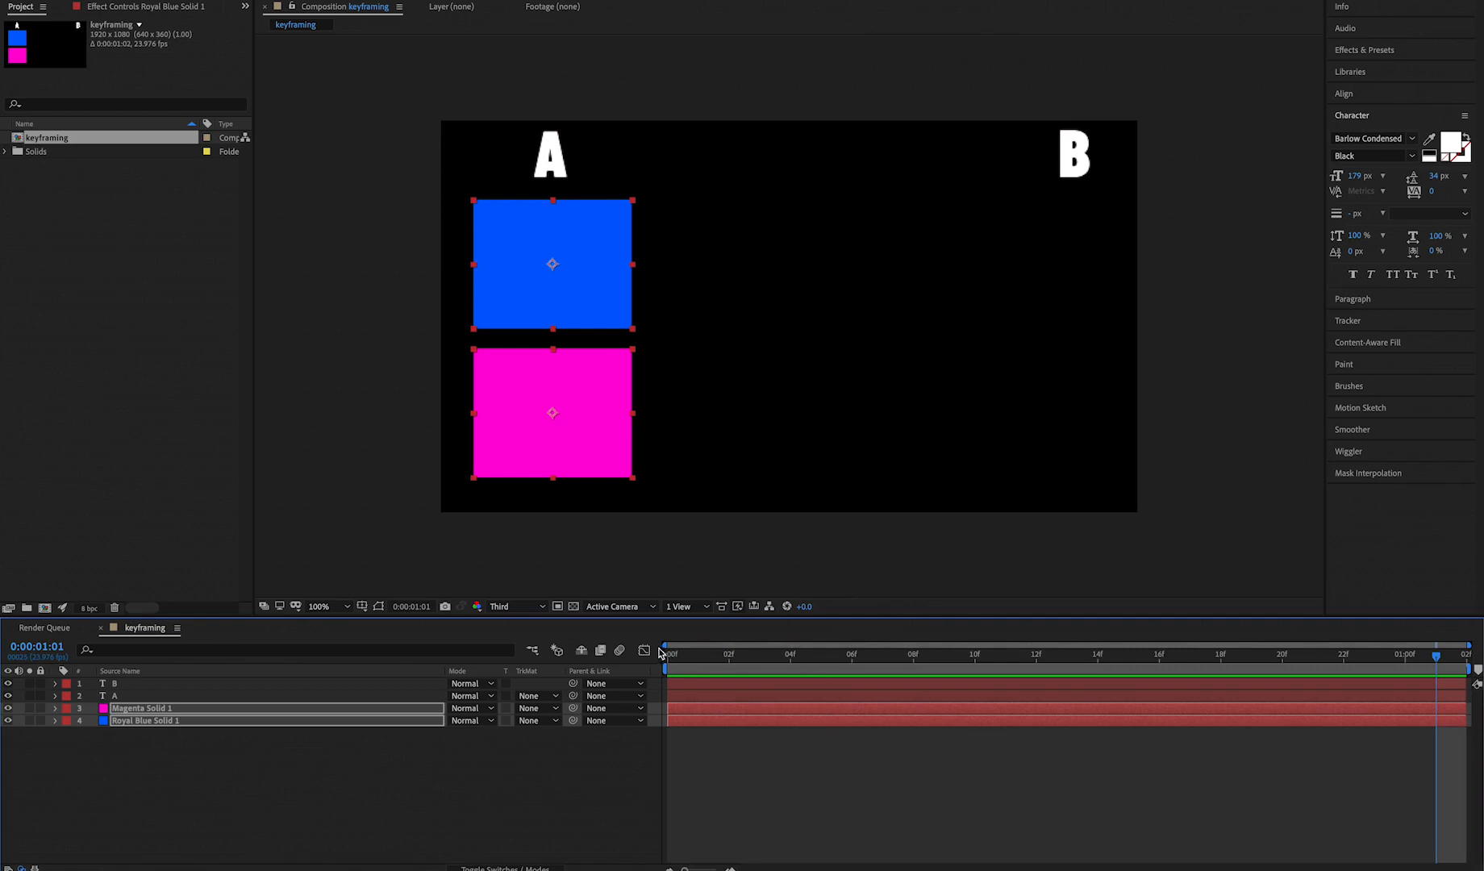
pyautogui.moveTo(697, 655); pyautogui.dragTo(669, 655)
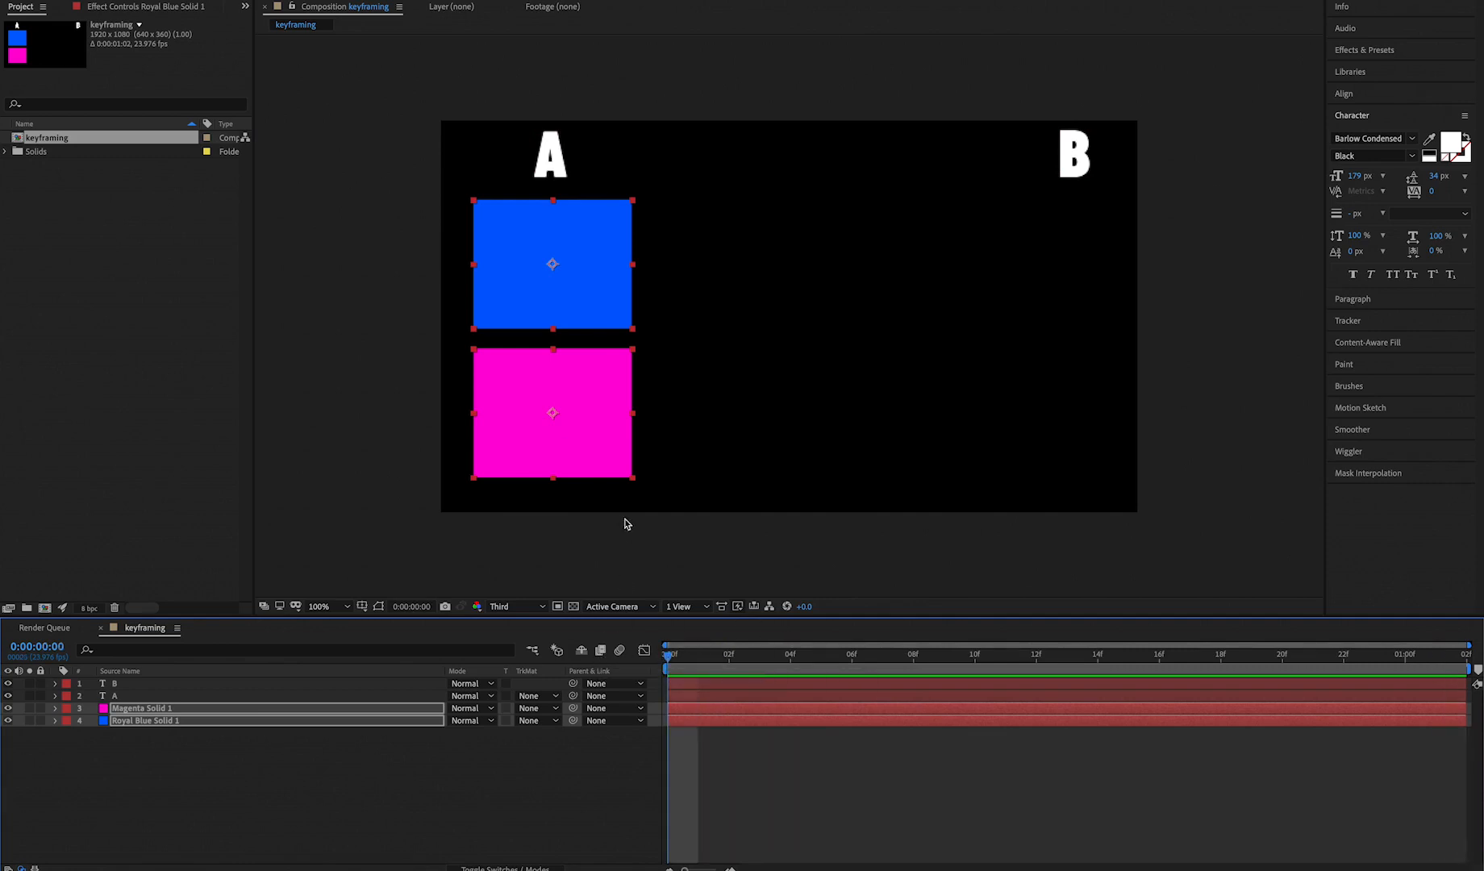
# Step: Place the Royal Blue Solid layer directly above the Magenta Solid layer in the layer stack
pyautogui.click(456, 535)
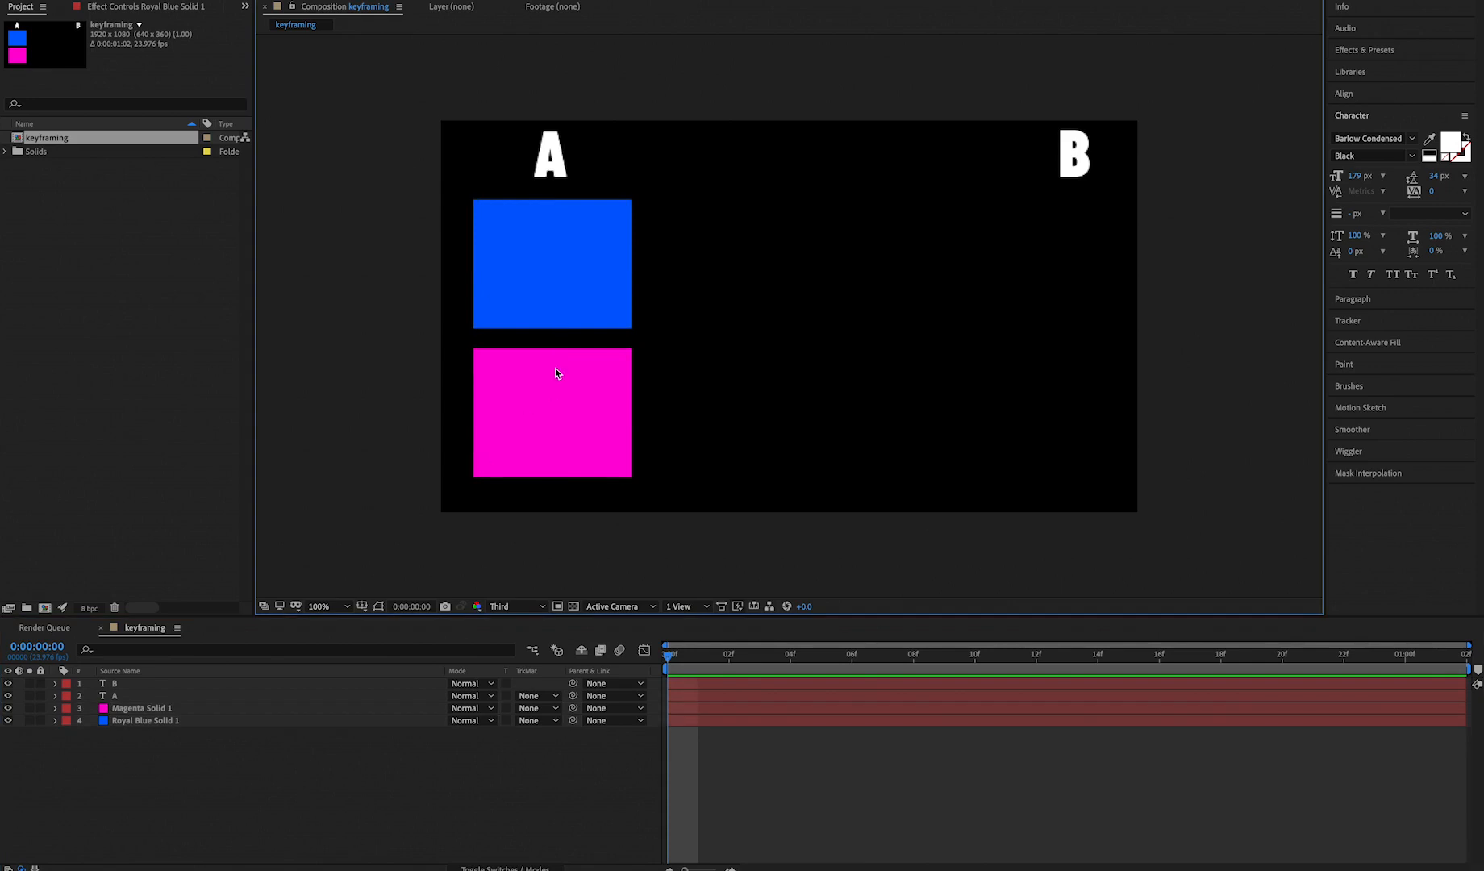
pyautogui.click(572, 268)
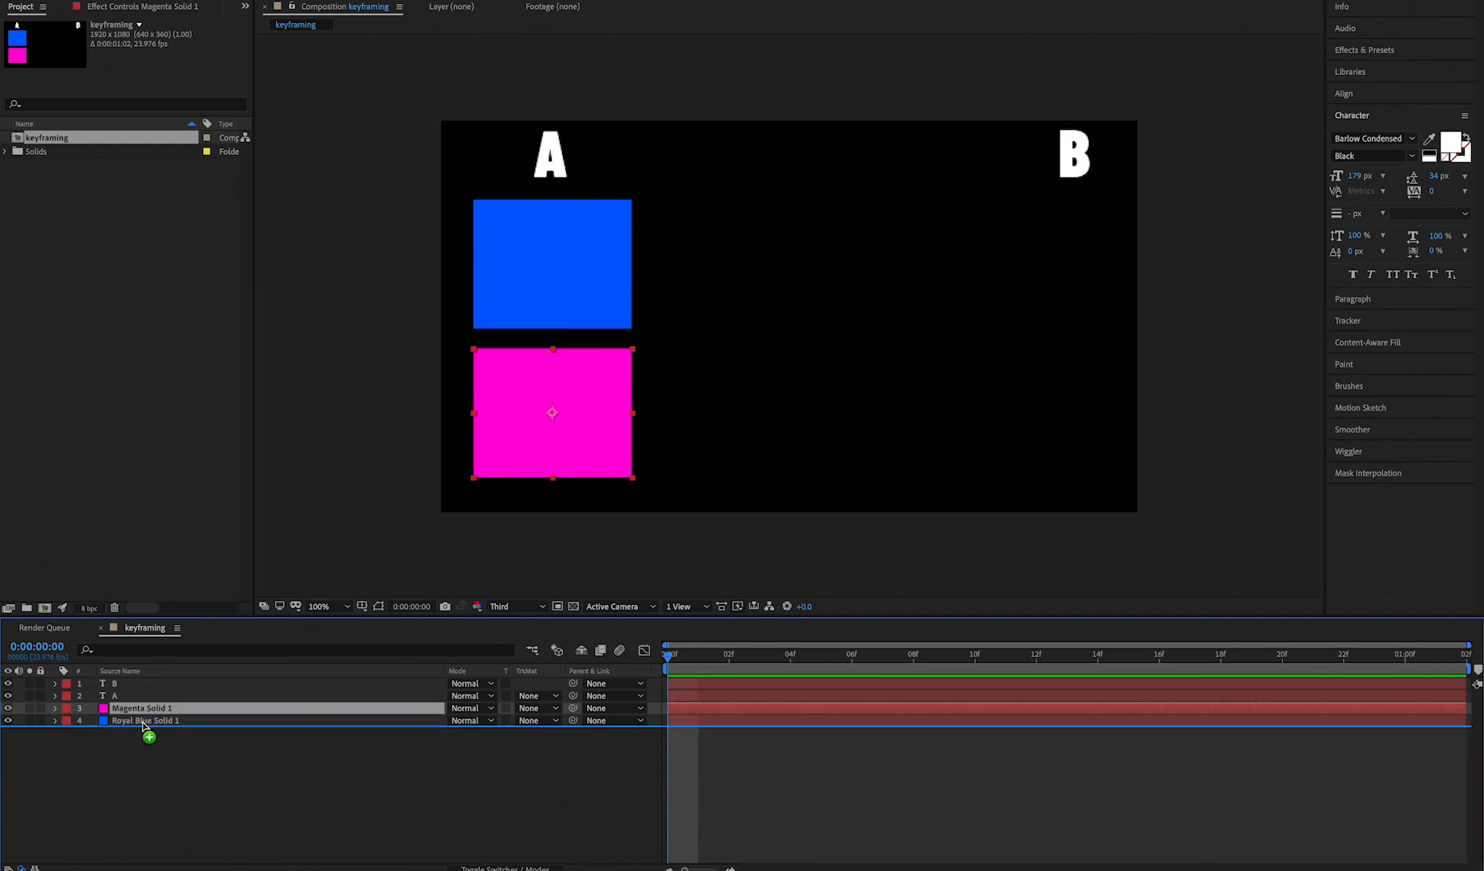
pyautogui.moveTo(146, 720); pyautogui.dragTo(149, 711)
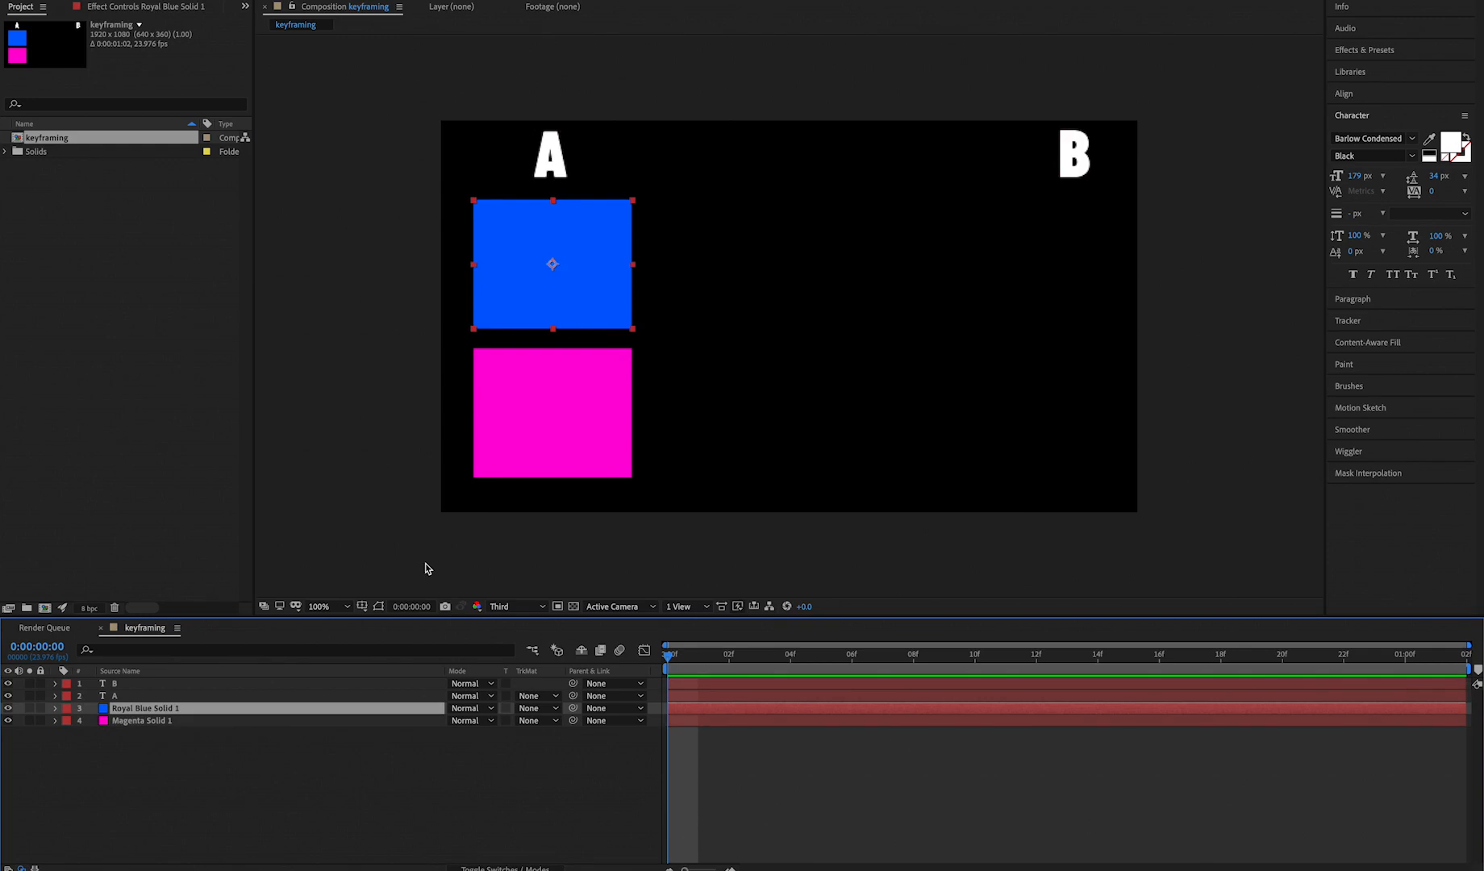
# Step: Examine the blue solid's transform properties, showing the full set and then Anchor Point, Scale, Position and Opacity individually
pyautogui.press('p')
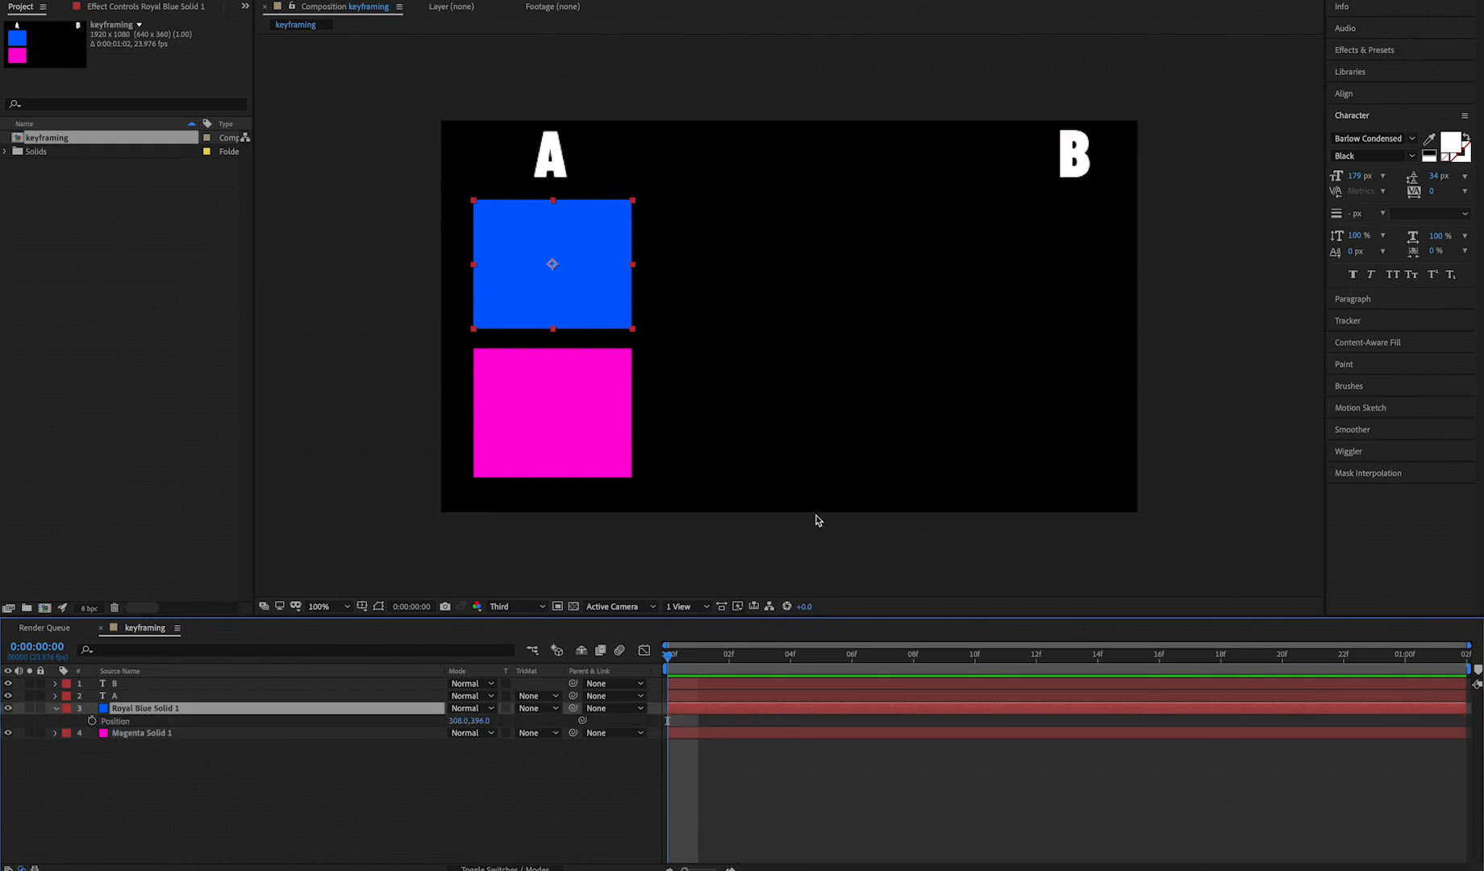
pyautogui.click(55, 708)
pyautogui.click(55, 709)
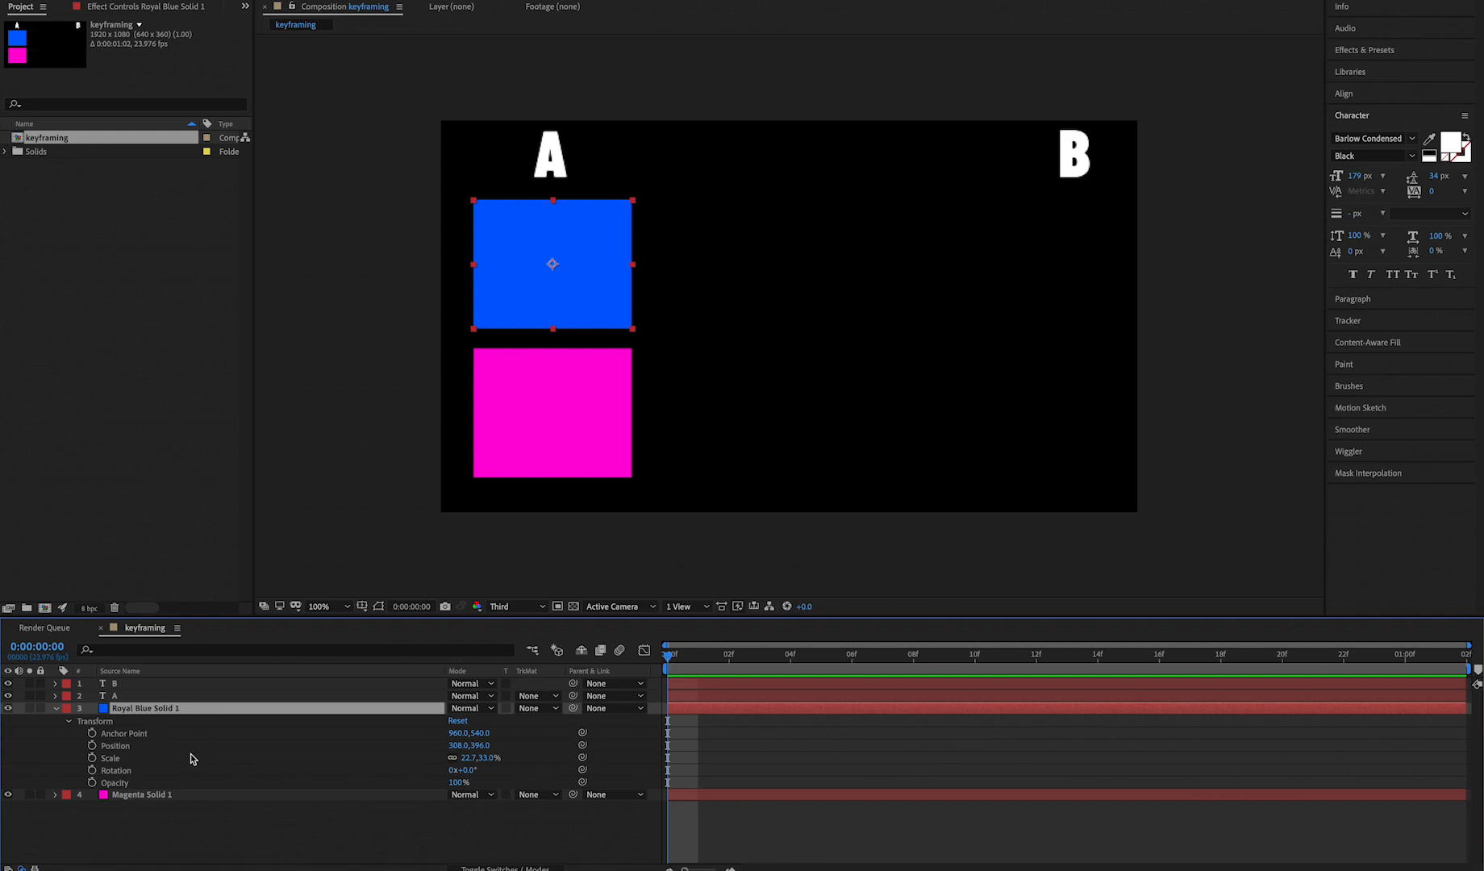
pyautogui.press('a')
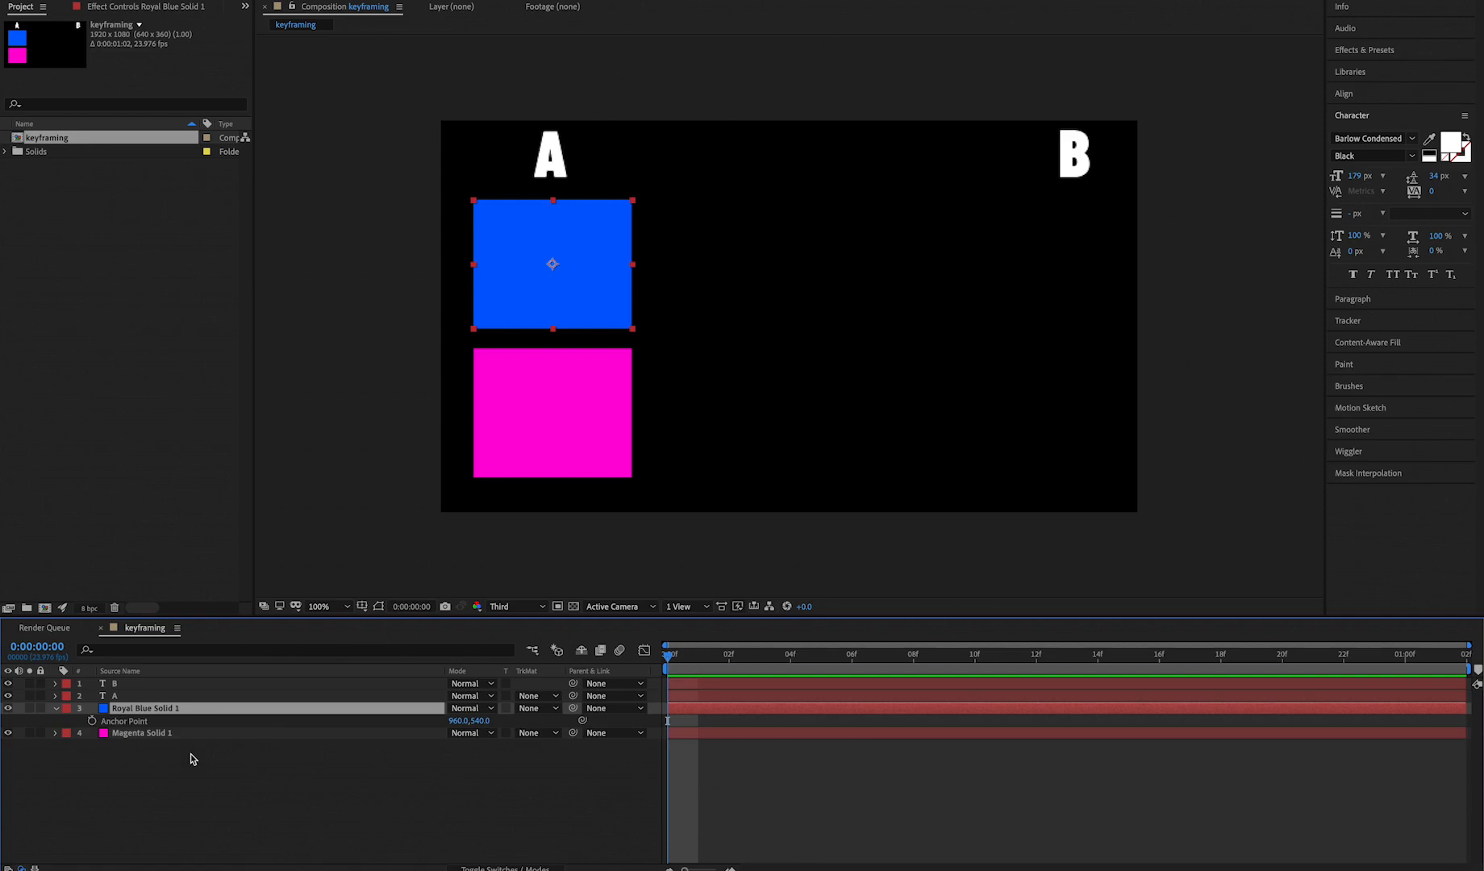
pyautogui.press('s')
pyautogui.press('p')
pyautogui.press('t')
# Step: Keyframe the blue rectangle's Position at the first frame, then at 0:00:00:18 move it horizontally beneath letter B, to 1668, 396
pyautogui.press('p')
pyautogui.click(92, 722)
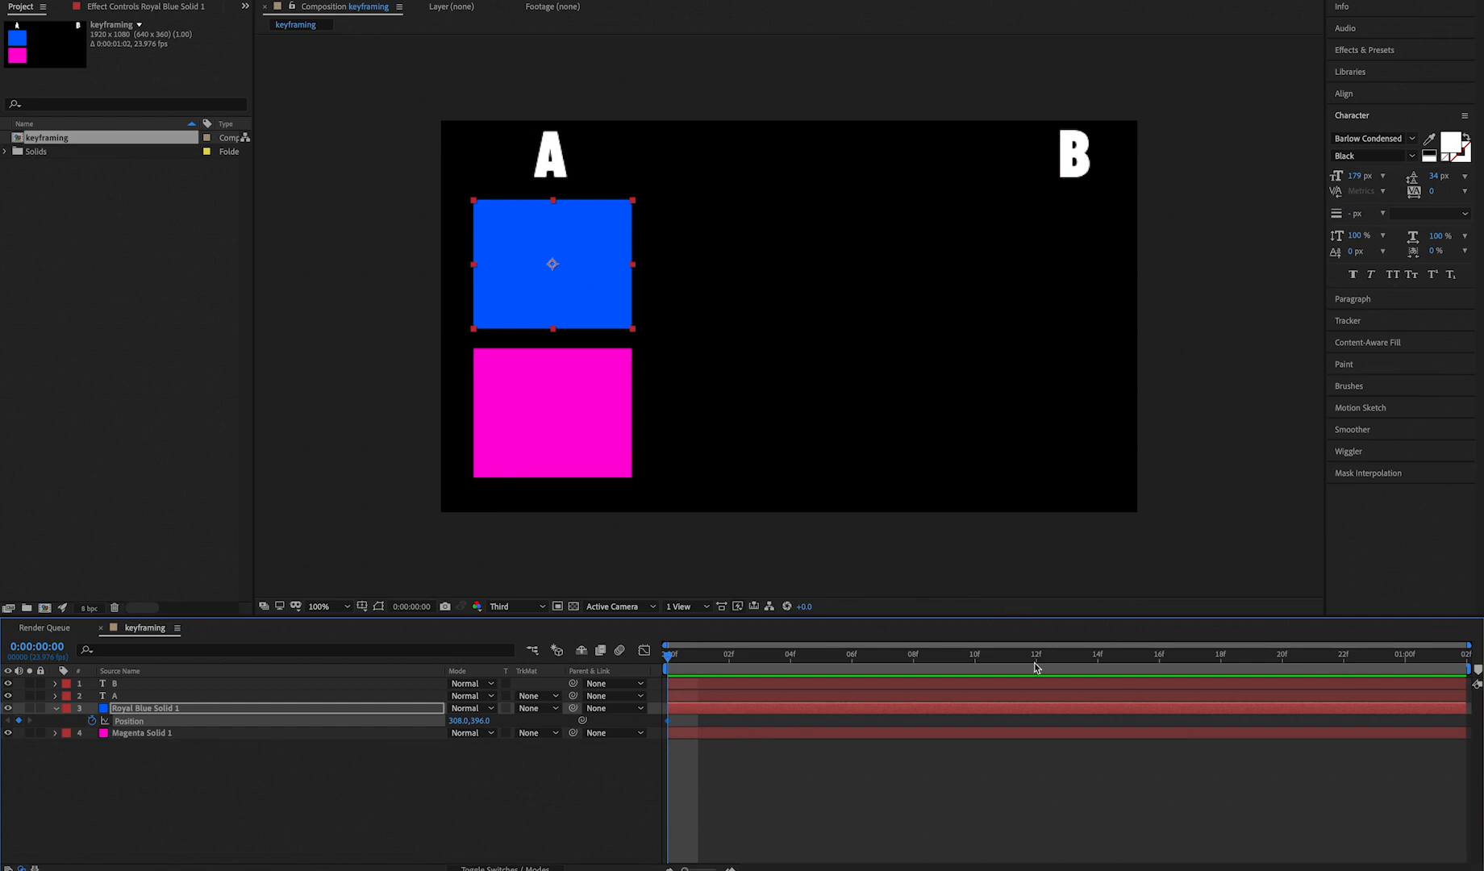
pyautogui.click(1221, 659)
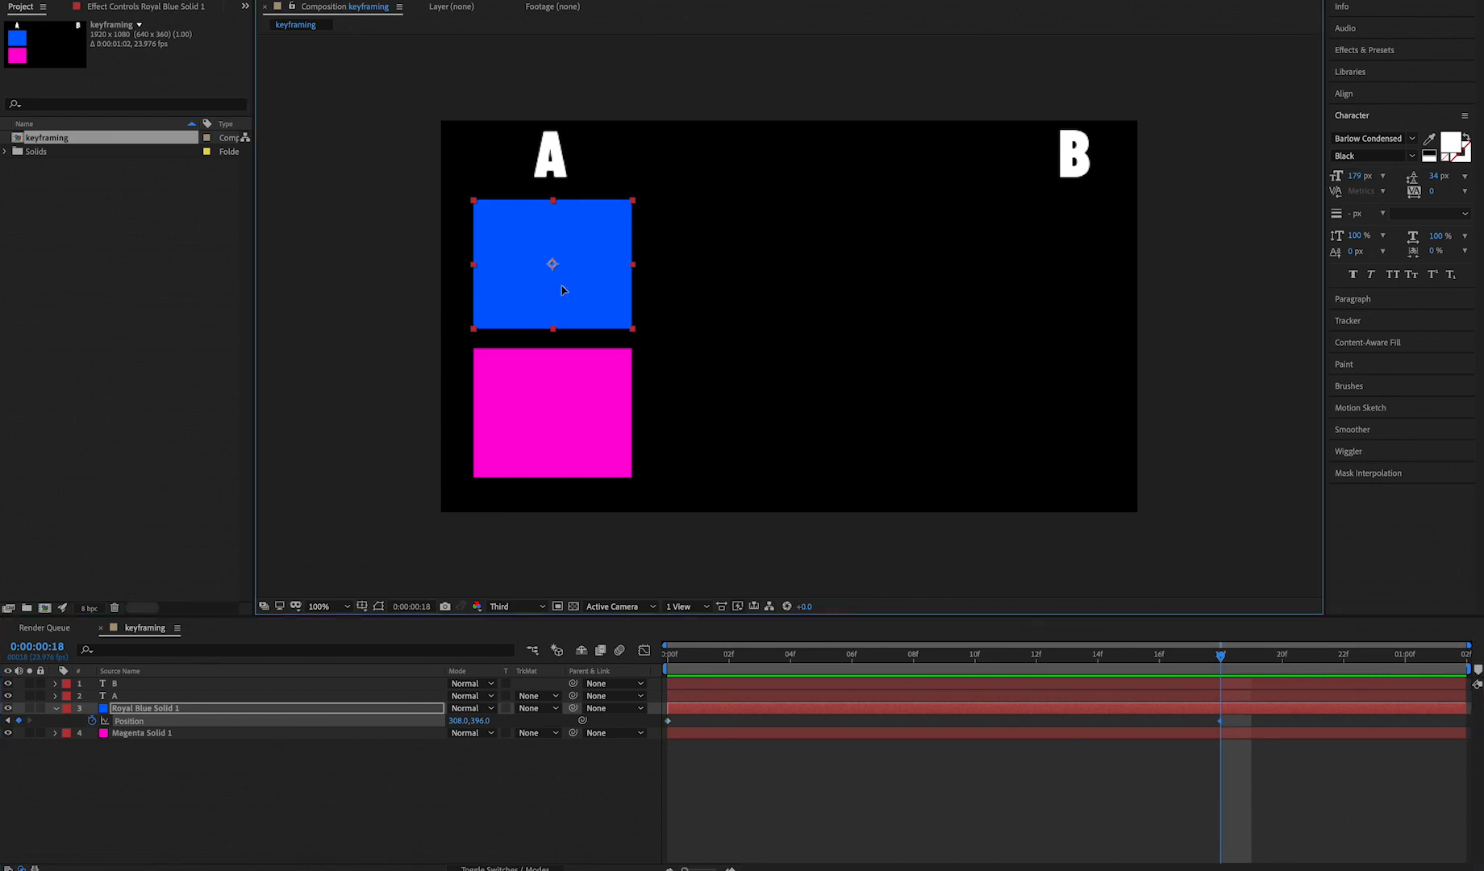
pyautogui.moveTo(601, 288); pyautogui.dragTo(1060, 267)
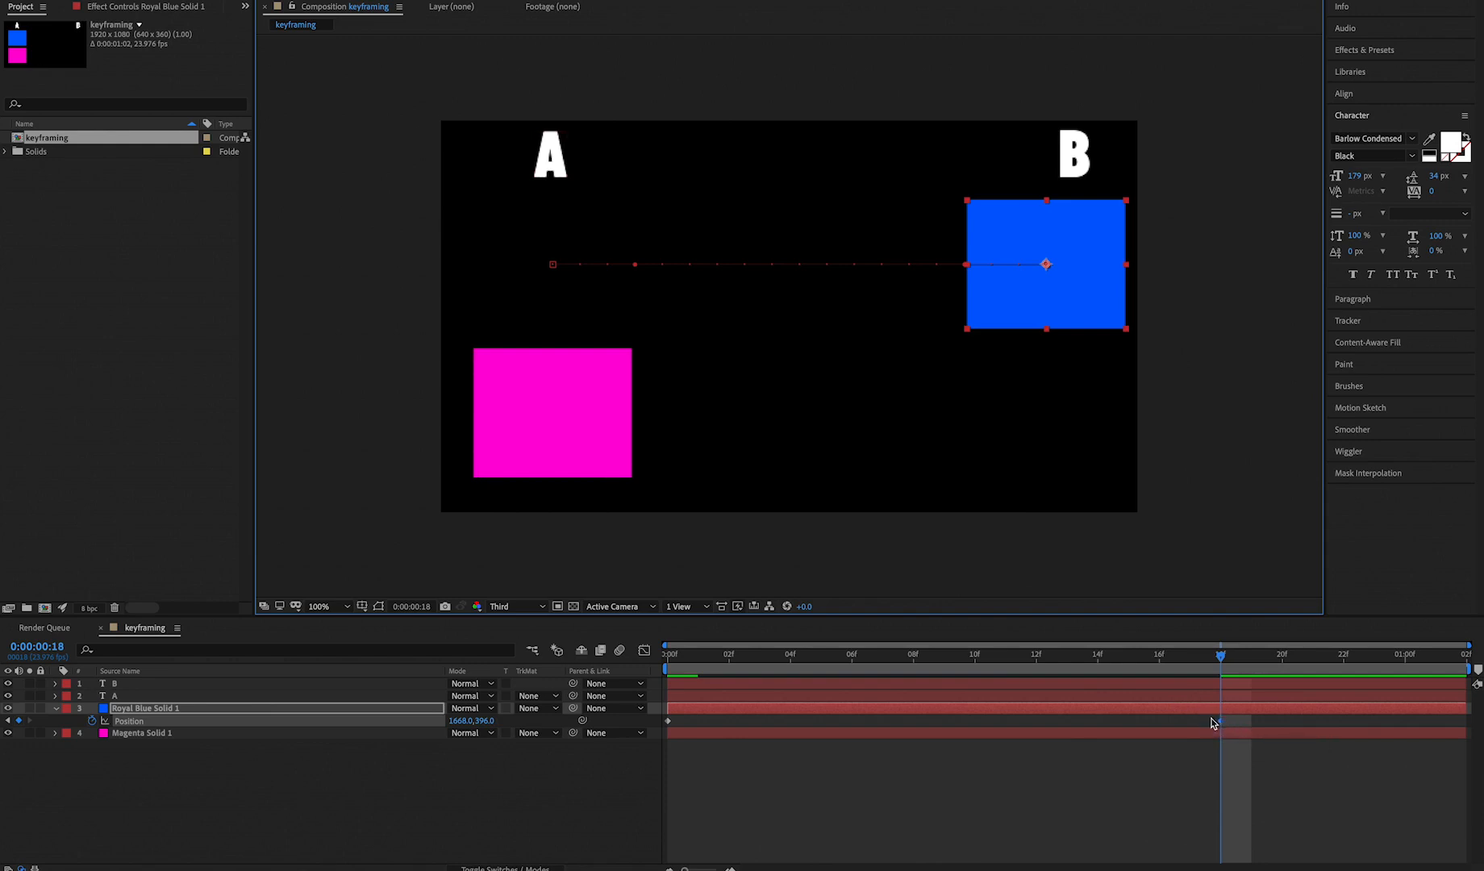
# Step: Preview the blue rectangle's movement from A to B, starting at the first frame
pyautogui.click(678, 656)
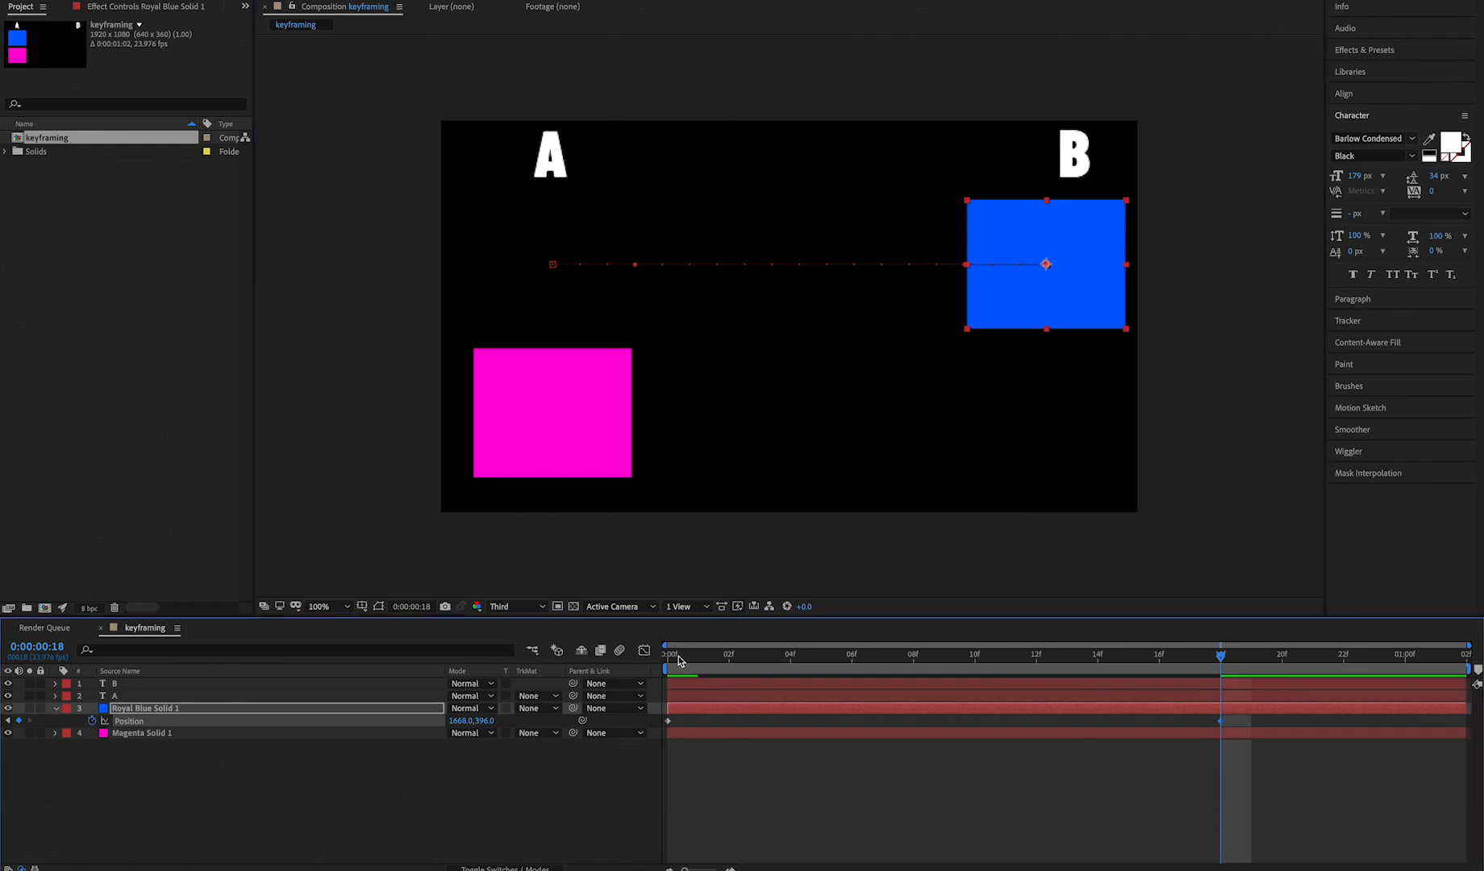
pyautogui.press('space')
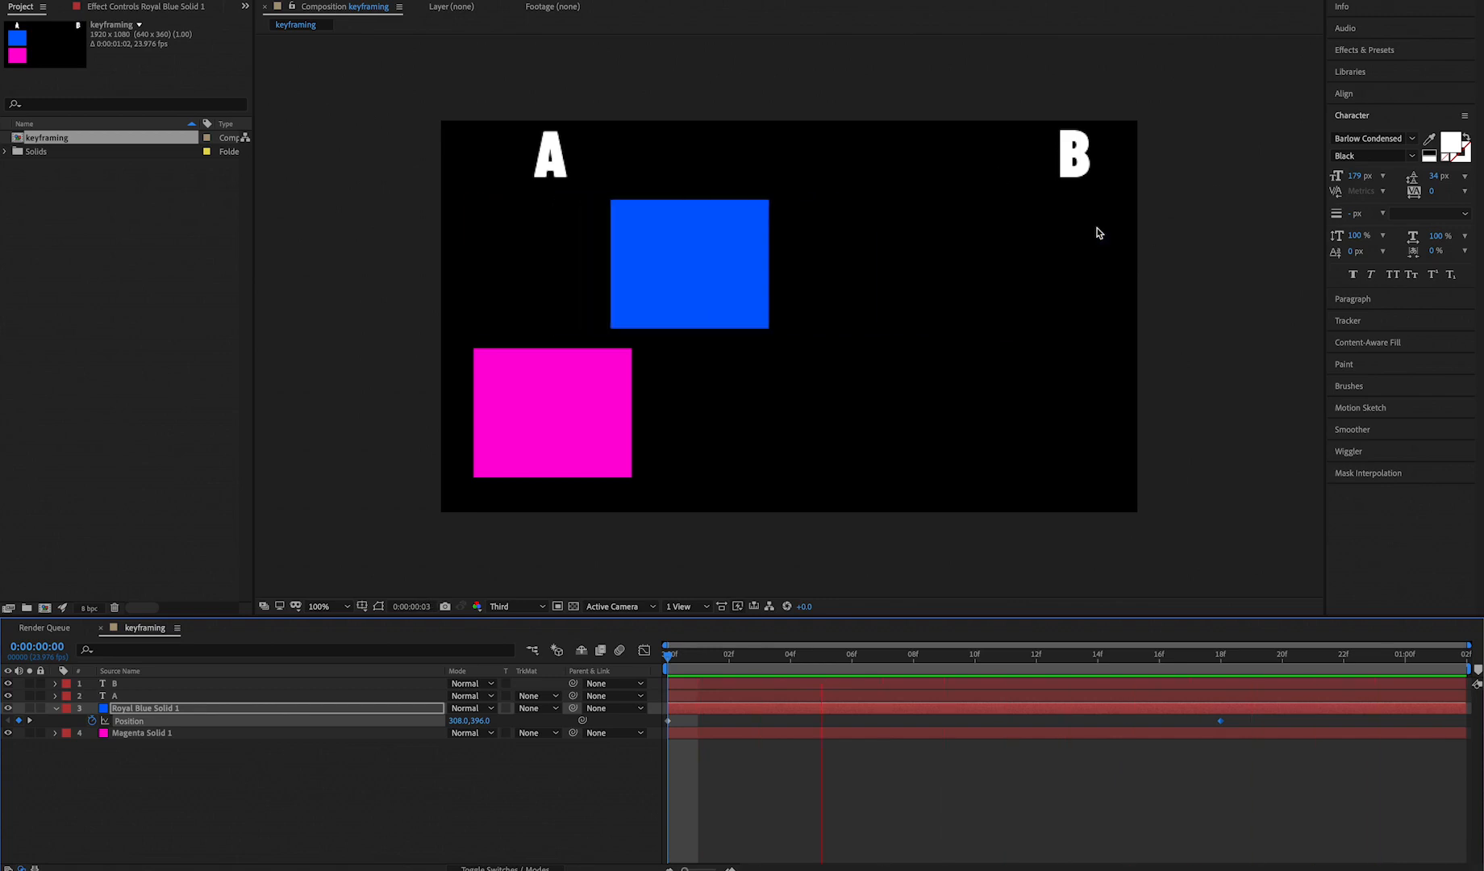
pyautogui.press('space')
# Step: At 0:00:00:18, duplicate the B text layer and move the copy straight down to just below the blue rectangle
pyautogui.click(1223, 657)
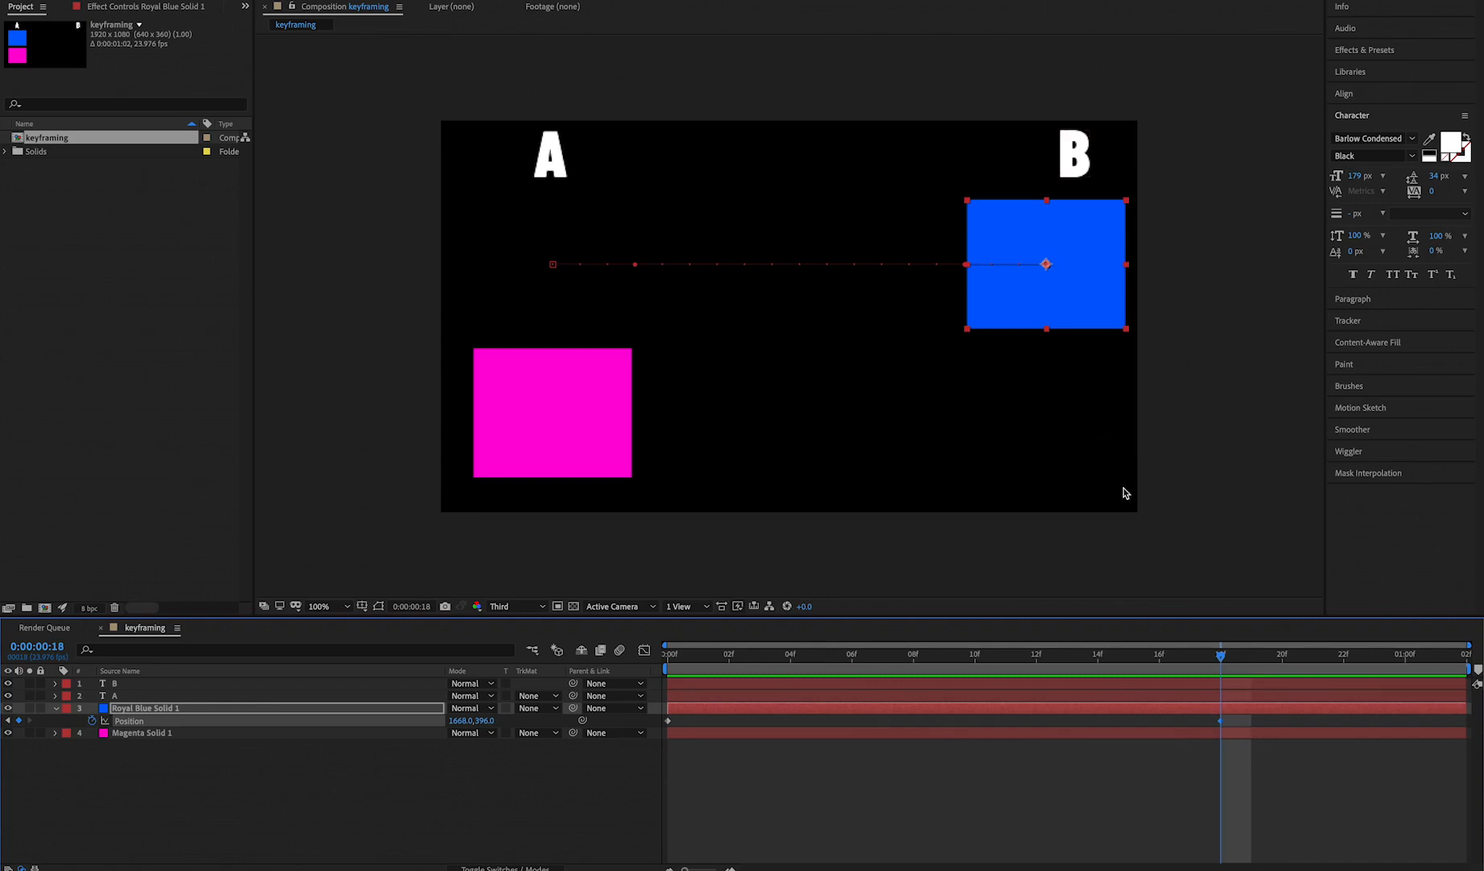
pyautogui.click(1083, 164)
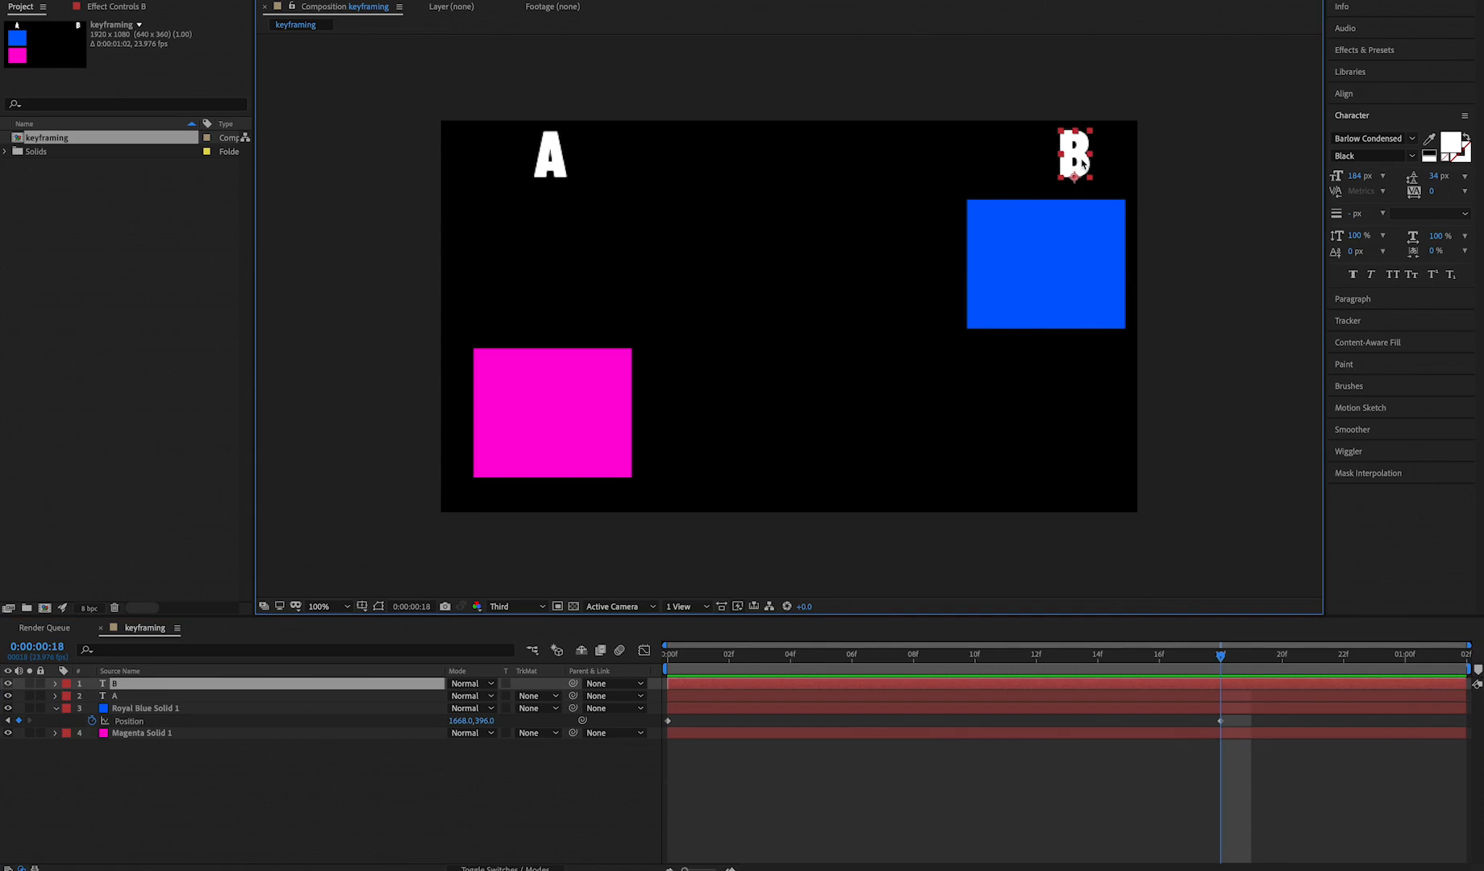
pyautogui.hotkey('ctrl', 'd')
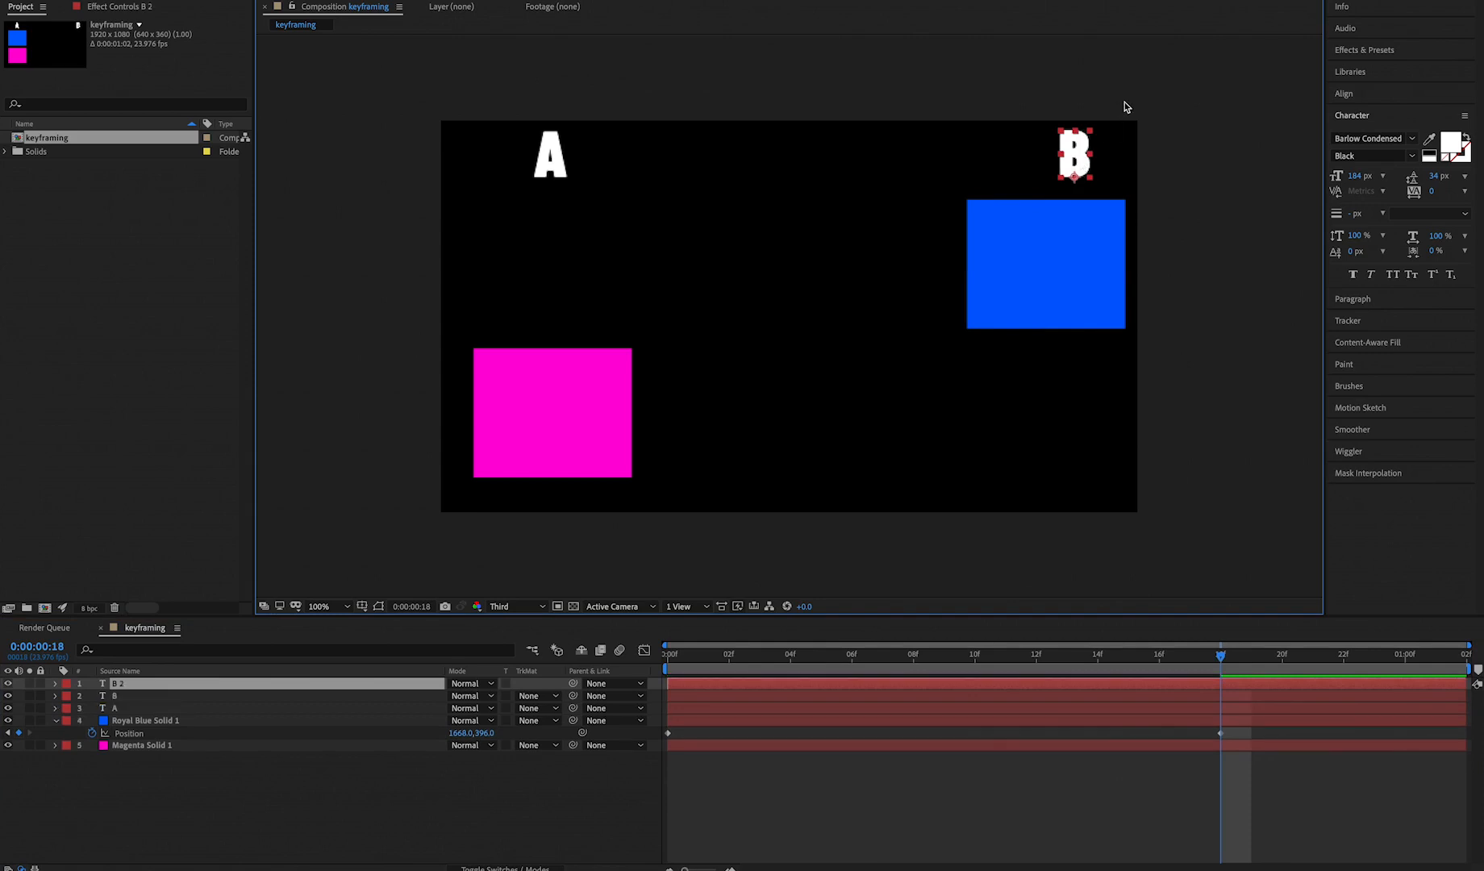
pyautogui.hotkey('shift', 'Down')
pyautogui.hotkey('shift', 'Down')
pyautogui.hotkey('shift', 'Down')
pyautogui.hotkey('shift', 'Down')
pyautogui.hotkey('shift', 'Down')
pyautogui.hotkey('shift', 'Down')
pyautogui.hotkey('shift', 'Down')
pyautogui.hotkey('shift', 'Down')
pyautogui.hotkey('shift', 'Down')
pyautogui.hotkey('shift', 'Down')
pyautogui.hotkey('shift', 'Down')
pyautogui.hotkey('shift', 'Down')
pyautogui.hotkey('shift', 'Down')
pyautogui.hotkey('shift', 'Down')
pyautogui.hotkey('shift', 'Down')
pyautogui.hotkey('shift', 'Down')
pyautogui.hotkey('shift', 'Down')
pyautogui.hotkey('shift', 'Down')
pyautogui.hotkey('shift', 'Down')
pyautogui.hotkey('shift', 'Down')
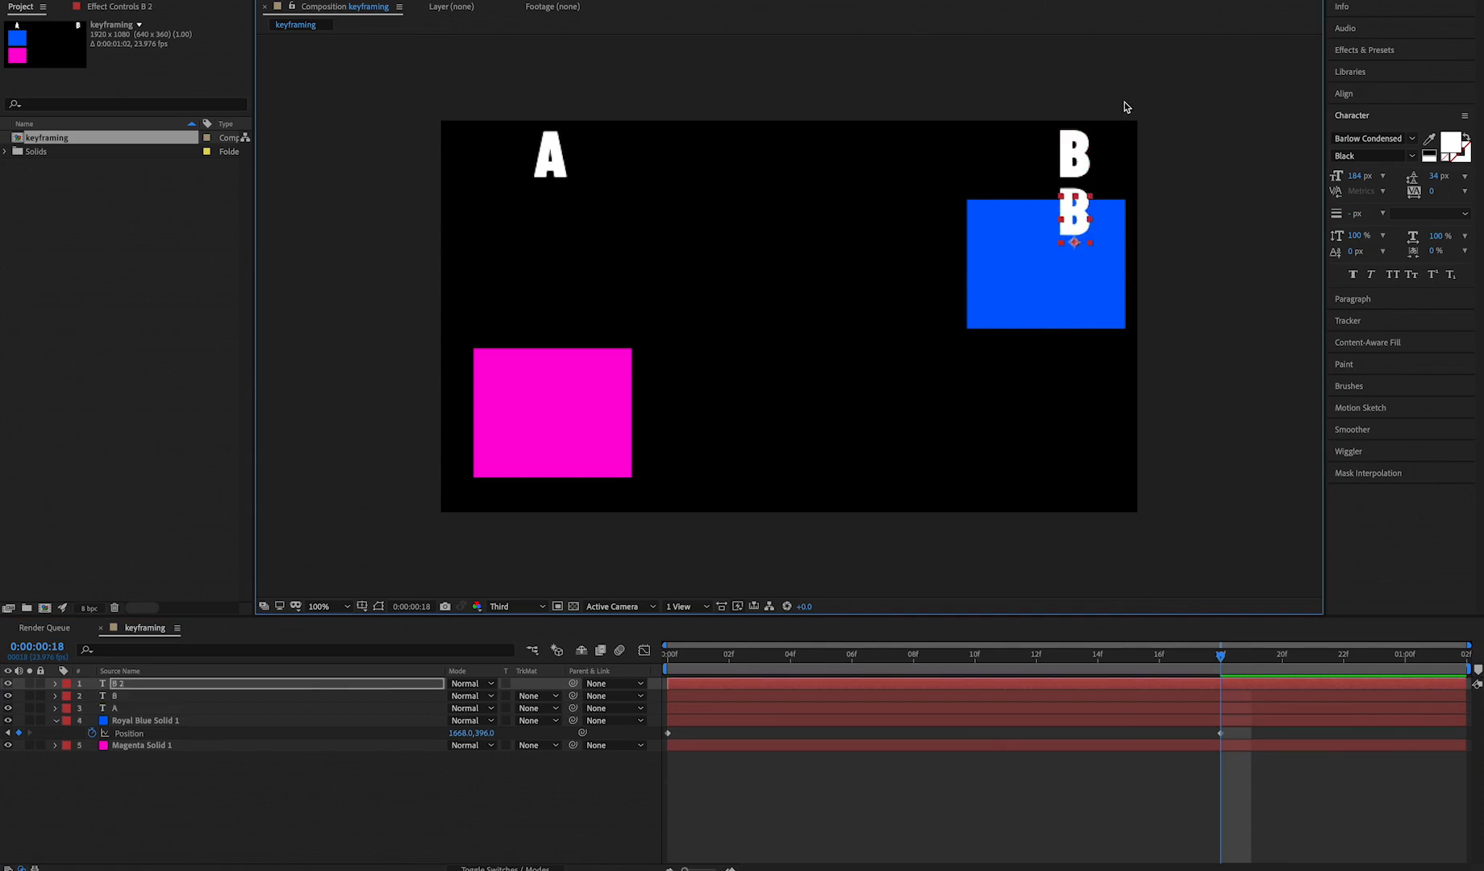
pyautogui.hotkey('shift', 'Down')
pyautogui.hotkey('shift', 'Down')
pyautogui.hotkey('shift', 'Down')
pyautogui.hotkey('shift', 'Down')
pyautogui.hotkey('shift', 'Down')
pyautogui.hotkey('shift', 'Down')
pyautogui.hotkey('shift', 'Down')
pyautogui.hotkey('shift', 'Down')
pyautogui.hotkey('shift', 'Down')
pyautogui.hotkey('shift', 'Down')
pyautogui.hotkey('shift', 'Down')
pyautogui.hotkey('shift', 'Down')
pyautogui.hotkey('shift', 'Down')
pyautogui.hotkey('shift', 'Down')
pyautogui.hotkey('shift', 'Down')
pyautogui.hotkey('shift', 'Down')
pyautogui.hotkey('shift', 'Down')
pyautogui.hotkey('shift', 'Down')
pyautogui.hotkey('shift', 'Down')
pyautogui.hotkey('shift', 'Down')
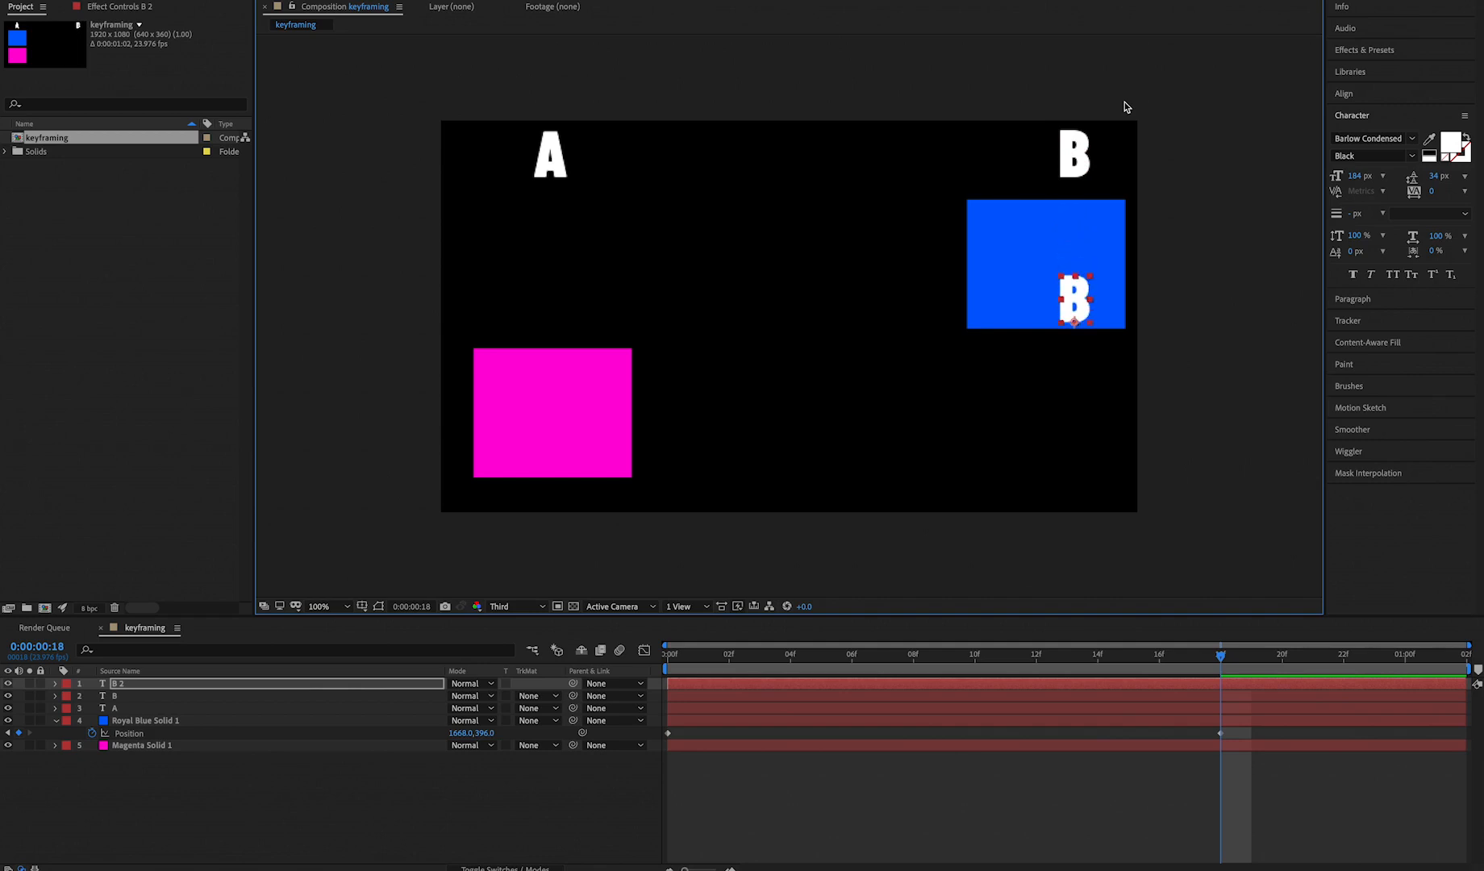
pyautogui.hotkey('shift', 'Down')
pyautogui.hotkey('shift', 'Down')
pyautogui.hotkey('shift', 'Down')
pyautogui.hotkey('shift', 'Down')
pyautogui.hotkey('shift', 'Down')
pyautogui.hotkey('shift', 'Down')
pyautogui.hotkey('shift', 'Down')
pyautogui.hotkey('shift', 'Down')
pyautogui.hotkey('shift', 'Down')
pyautogui.hotkey('shift', 'Down')
pyautogui.hotkey('shift', 'Down')
pyautogui.hotkey('shift', 'Down')
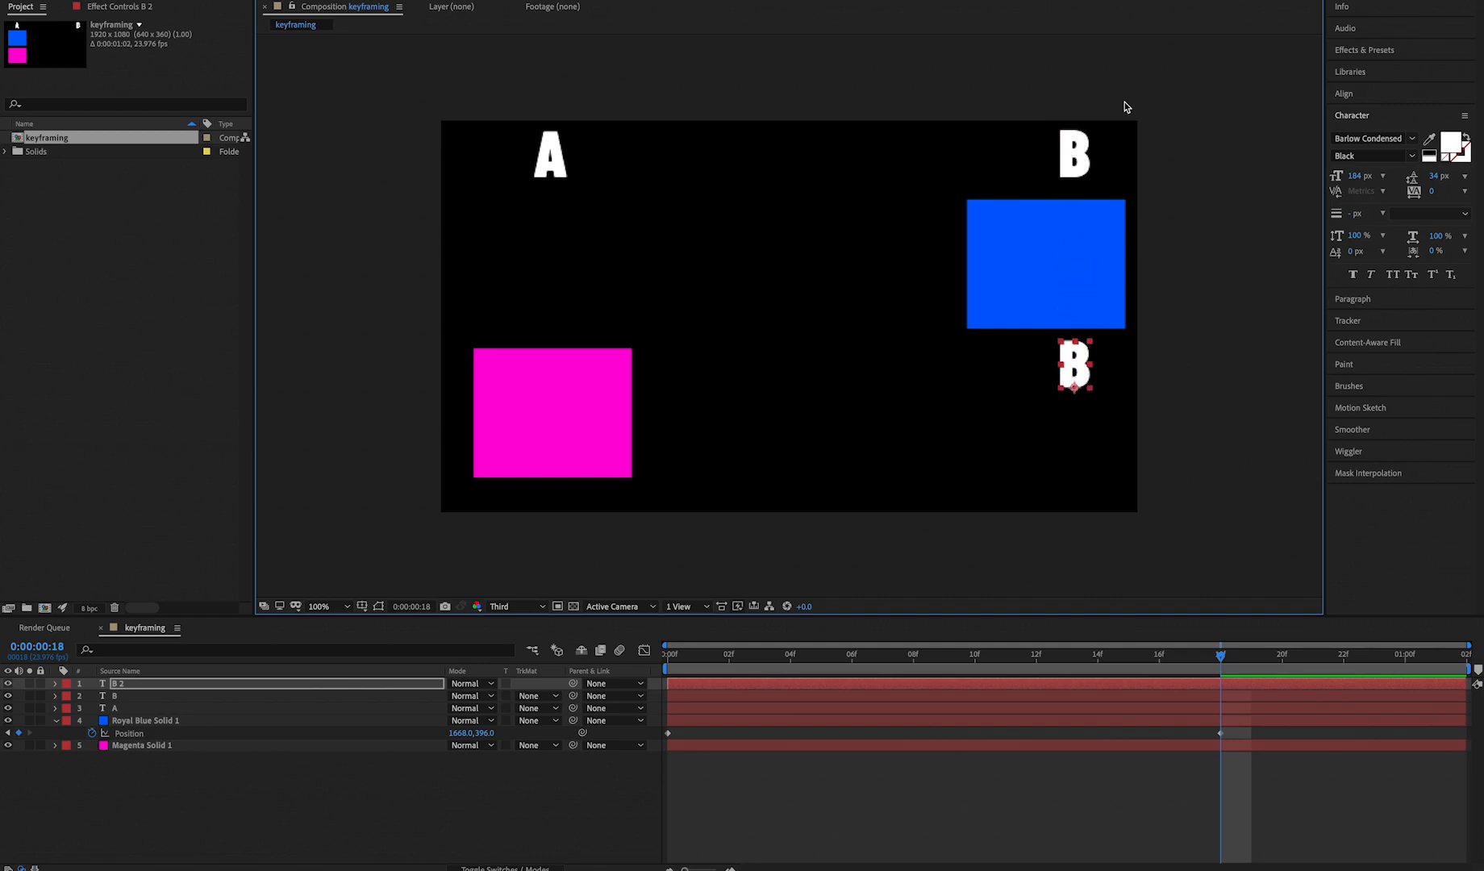
# Step: Change the duplicated letter to C, place it near the centre of the frame, and deselect it
pyautogui.doubleClick(1070, 365)
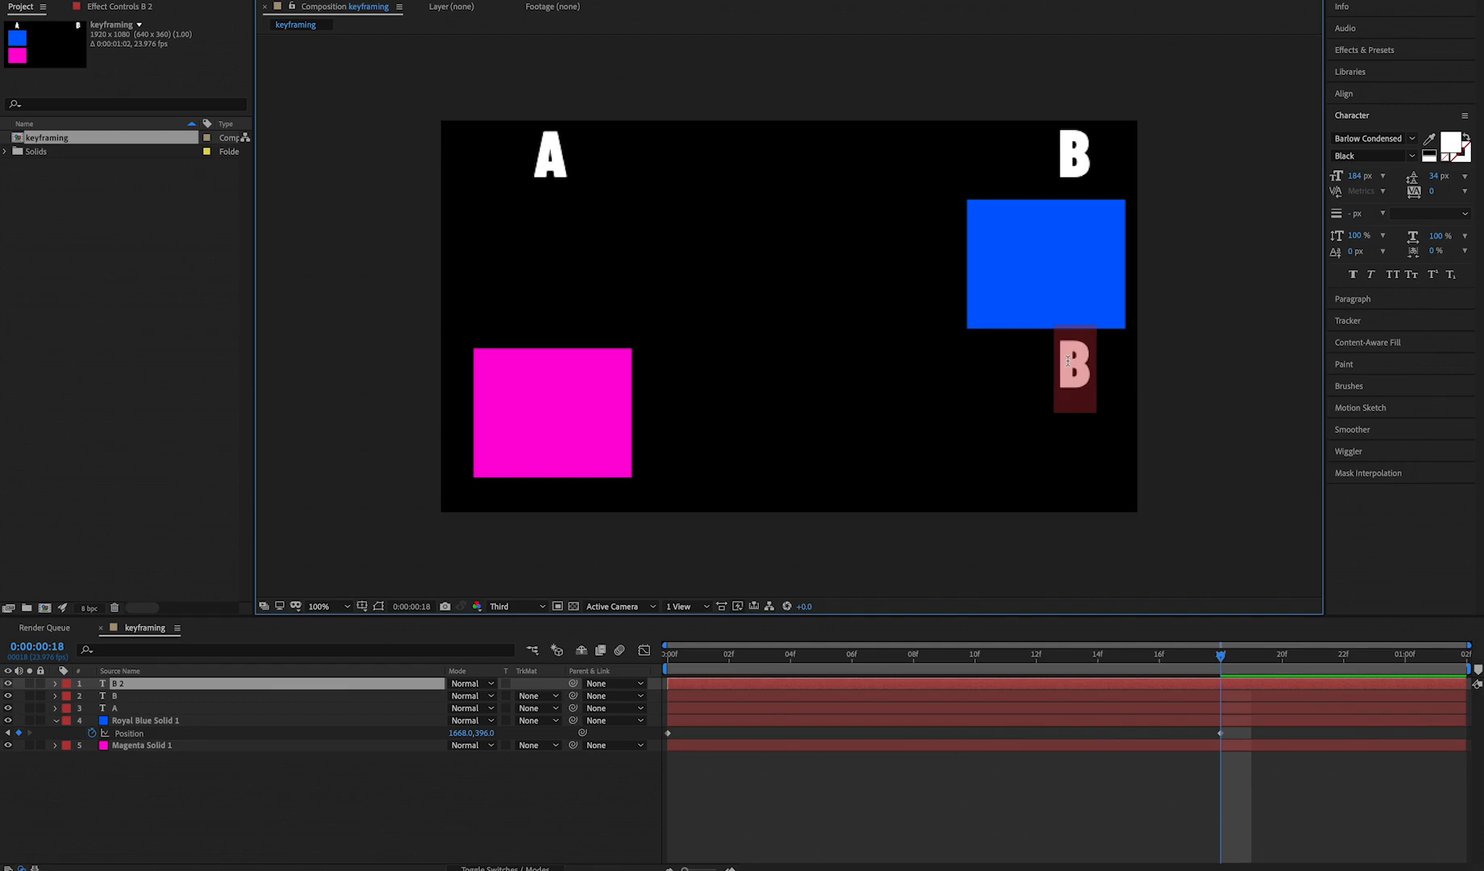
pyautogui.write('C')
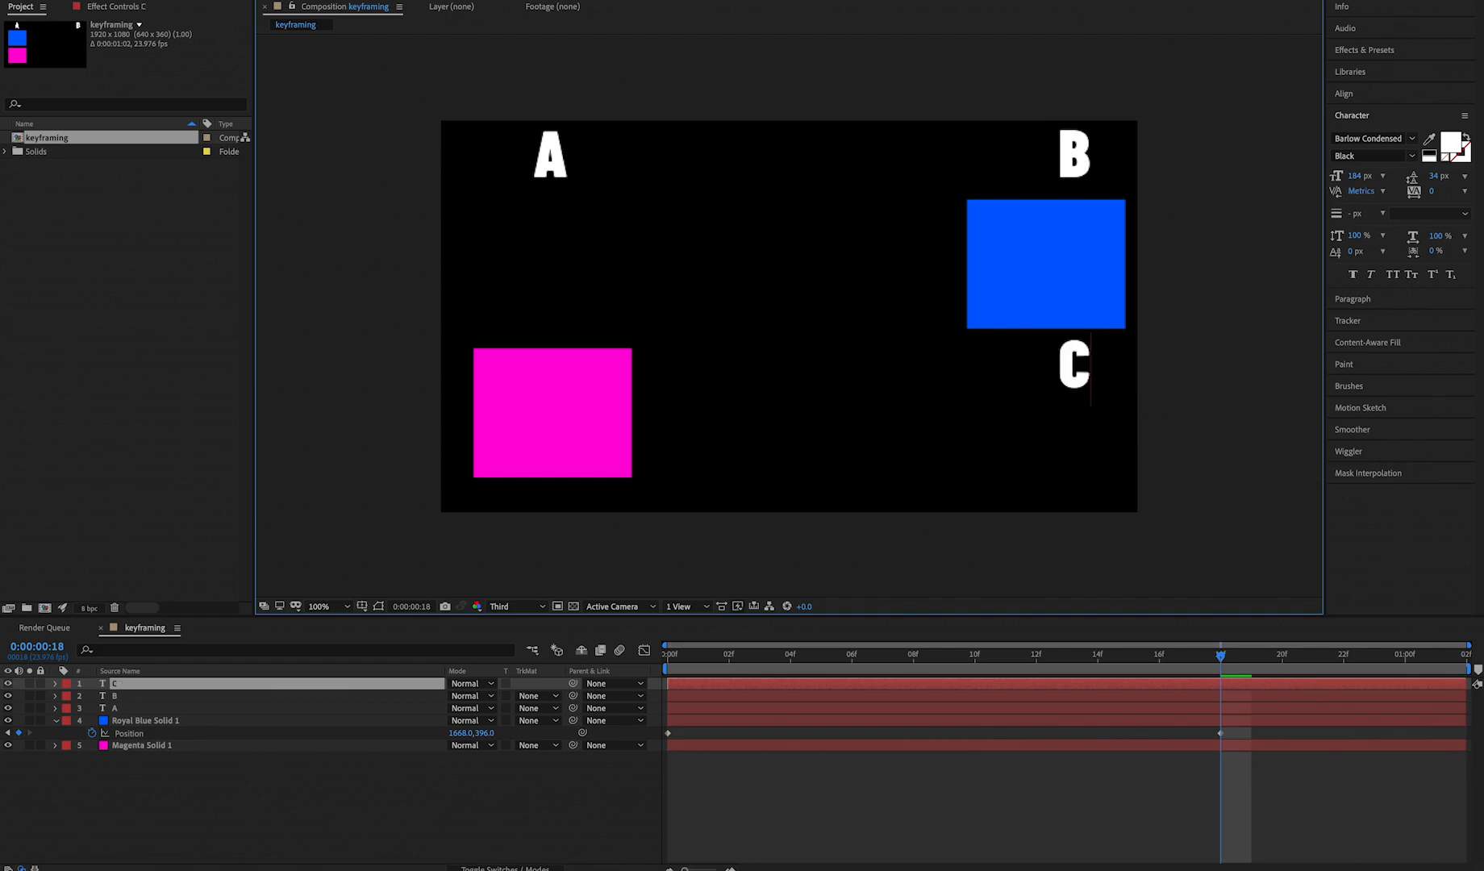
pyautogui.click(32, 2)
pyautogui.moveTo(1071, 379); pyautogui.dragTo(797, 323)
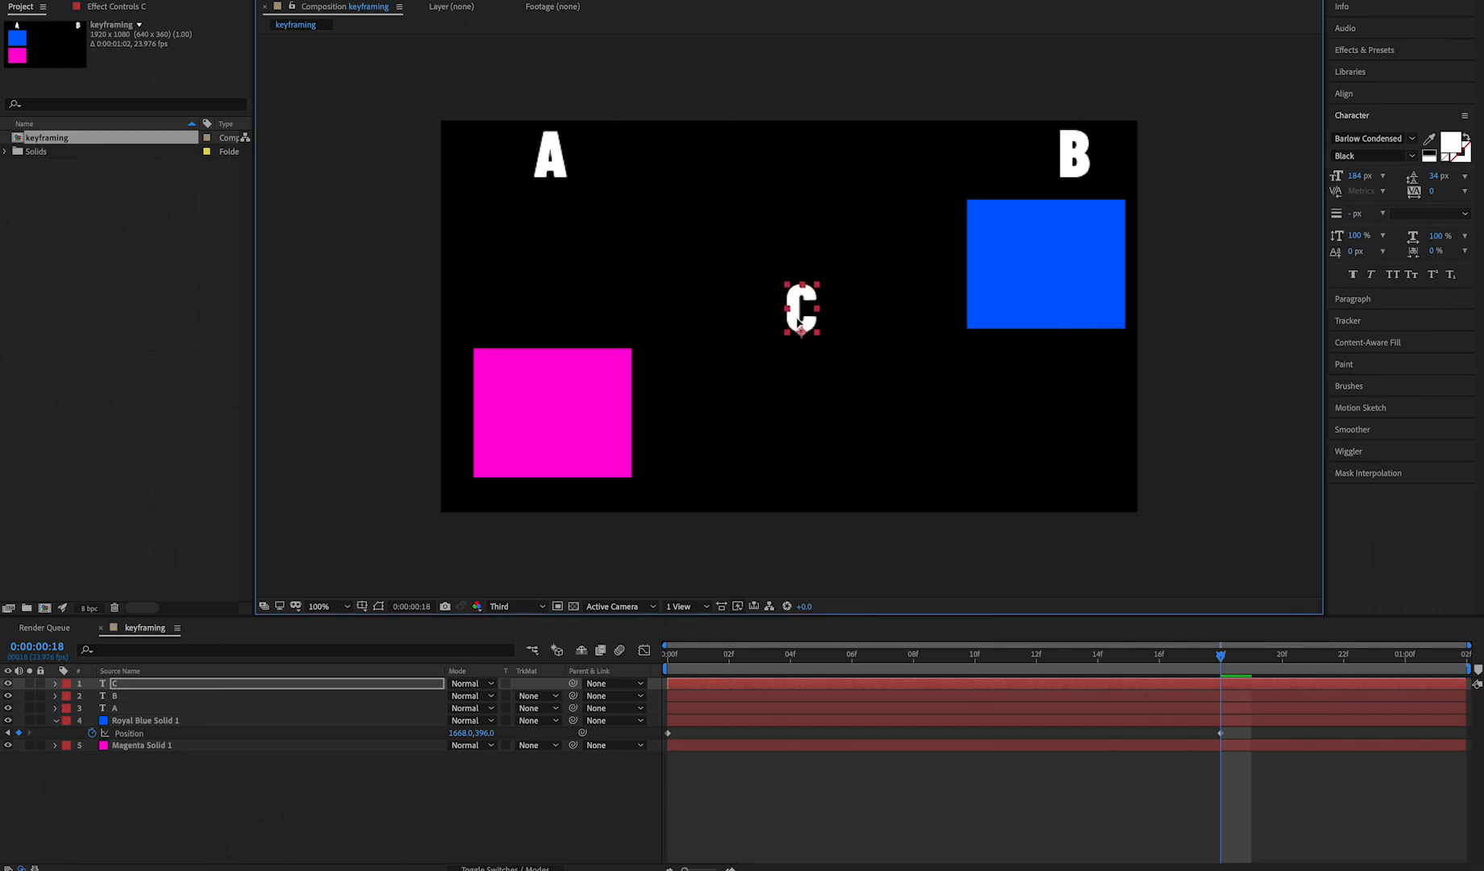
pyautogui.click(1401, 774)
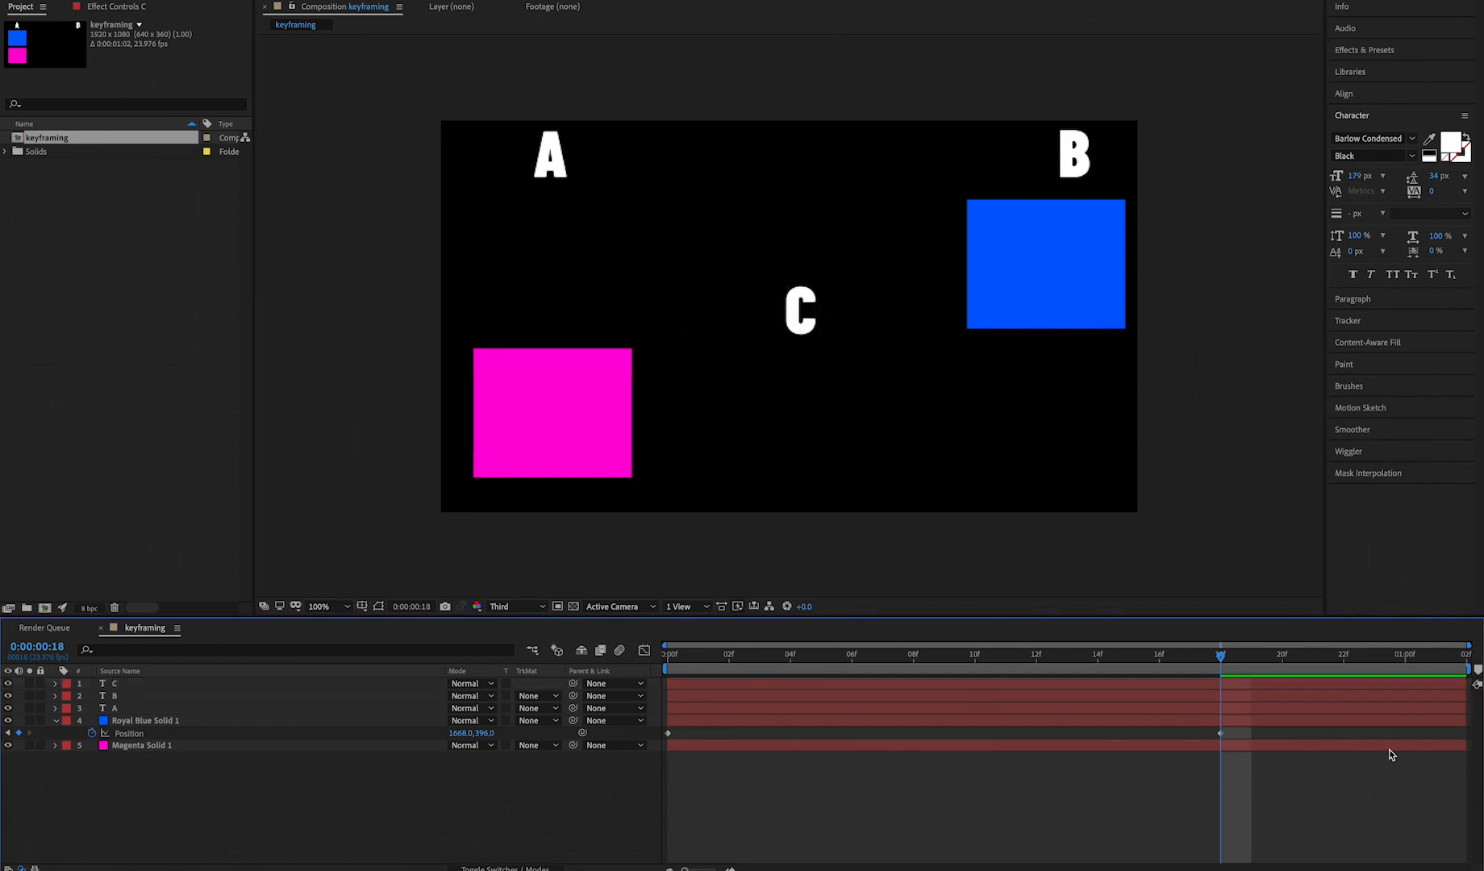
# Step: Shift the blue rectangle's second Position keyframe to frame 14 and add another at 0:00:01:00 beneath letter C, at 996, 770
pyautogui.click(1220, 733)
pyautogui.hotkey('alt', 'shift', 'p')
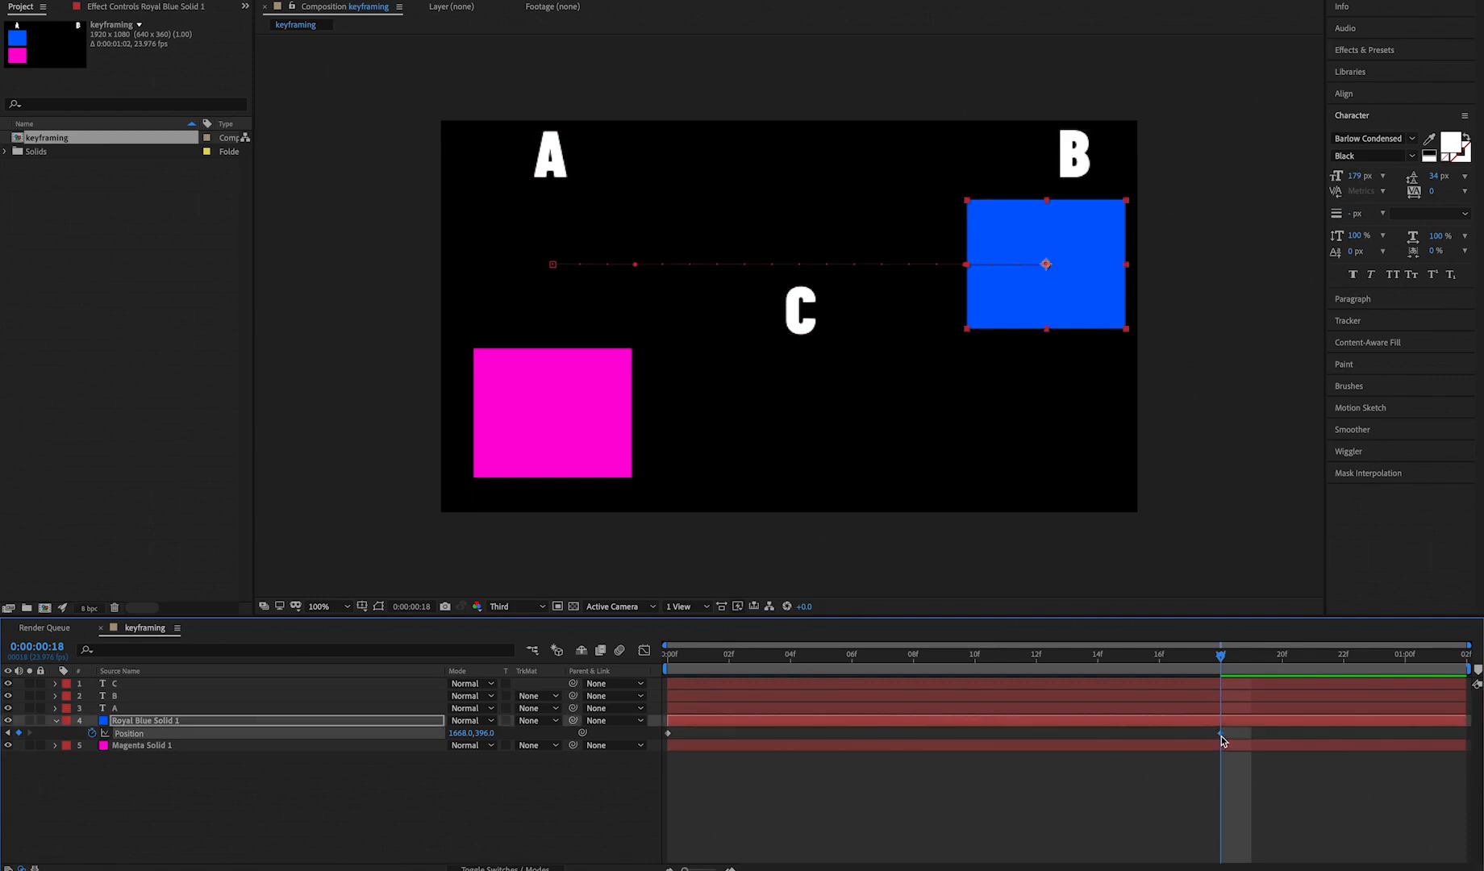
pyautogui.moveTo(1222, 735); pyautogui.dragTo(1042, 736)
pyautogui.moveTo(949, 673); pyautogui.dragTo(1412, 692)
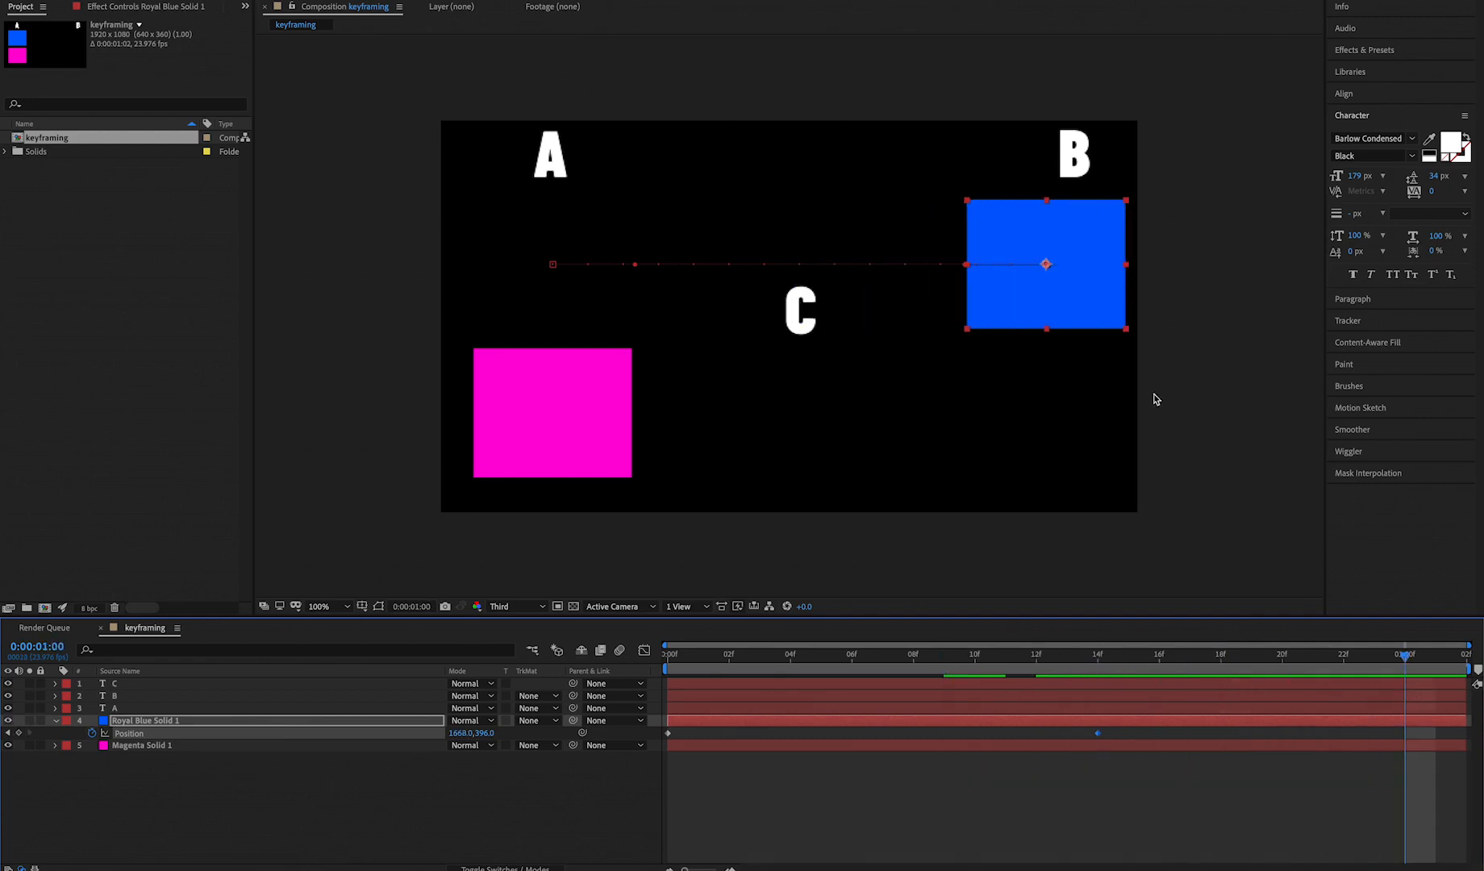
pyautogui.moveTo(991, 321); pyautogui.dragTo(777, 432)
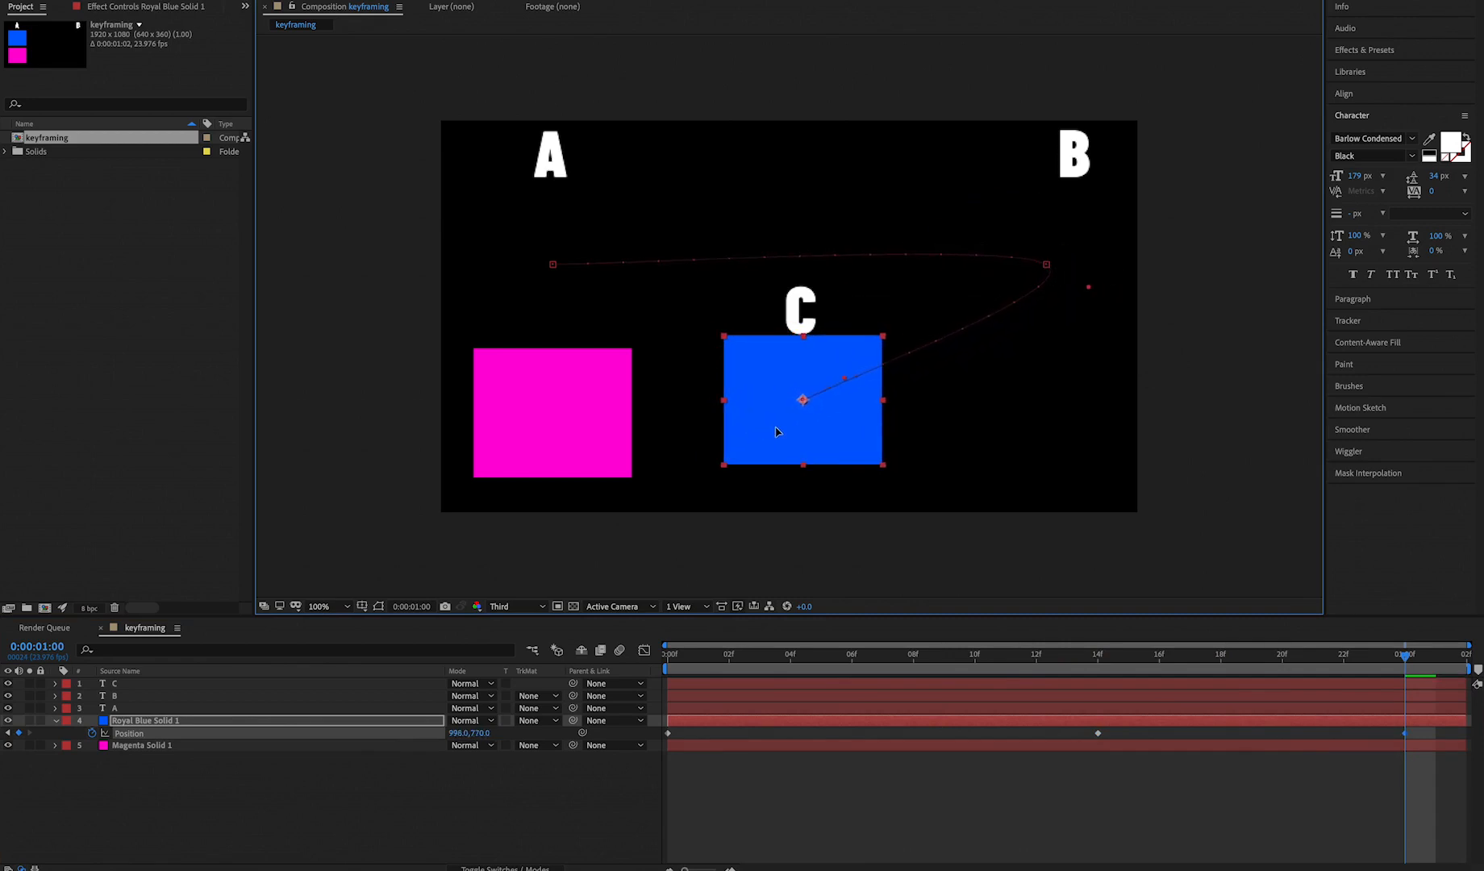
# Step: Preview the A-to-B-to-C movement from the first frame, then undo the keyframe at C and the second keyframe's retiming
pyautogui.click(679, 659)
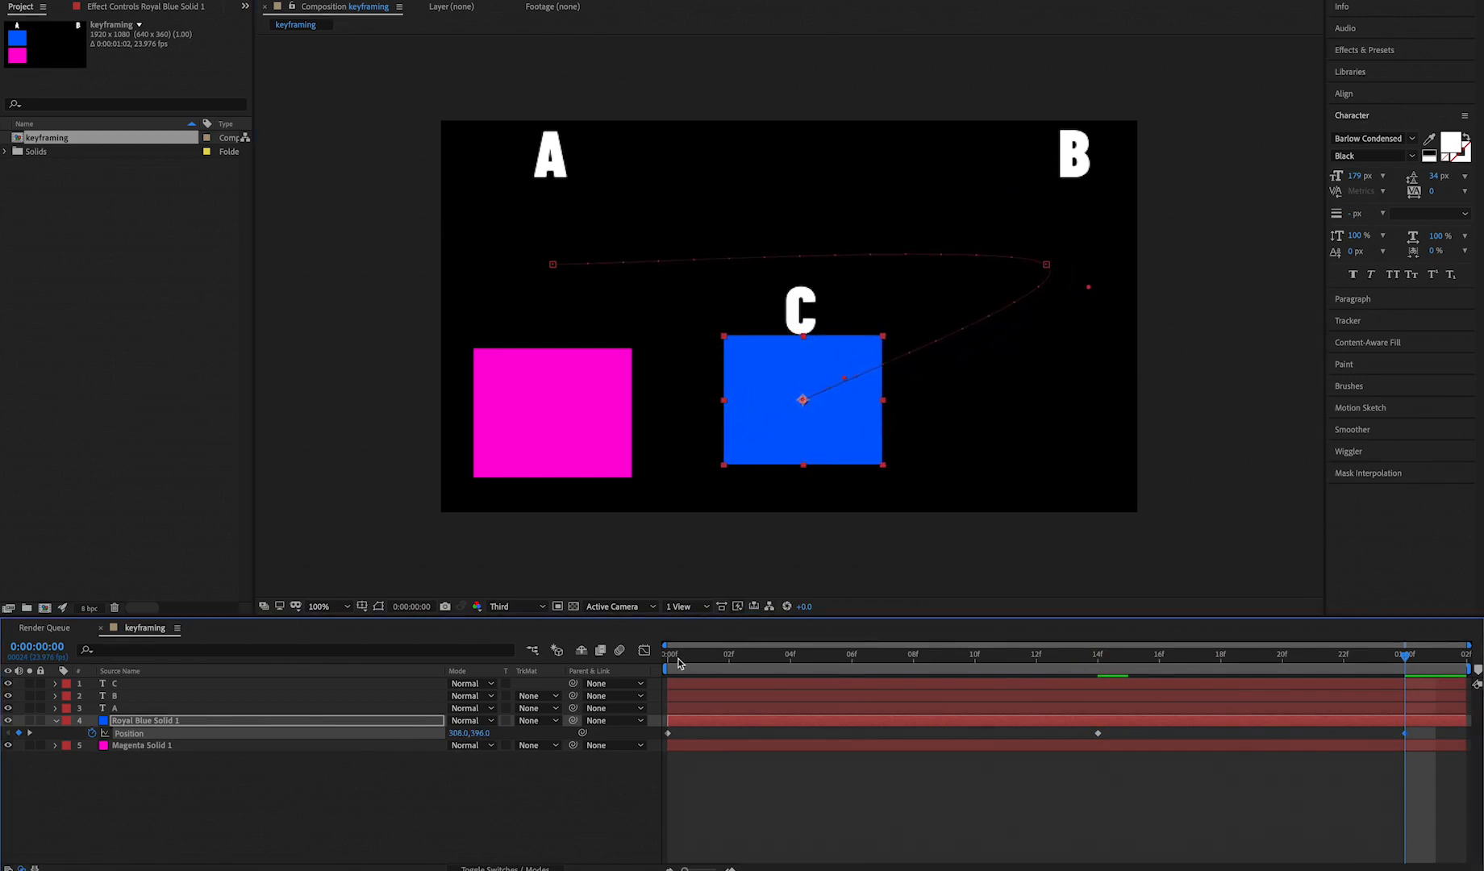
pyautogui.press('space')
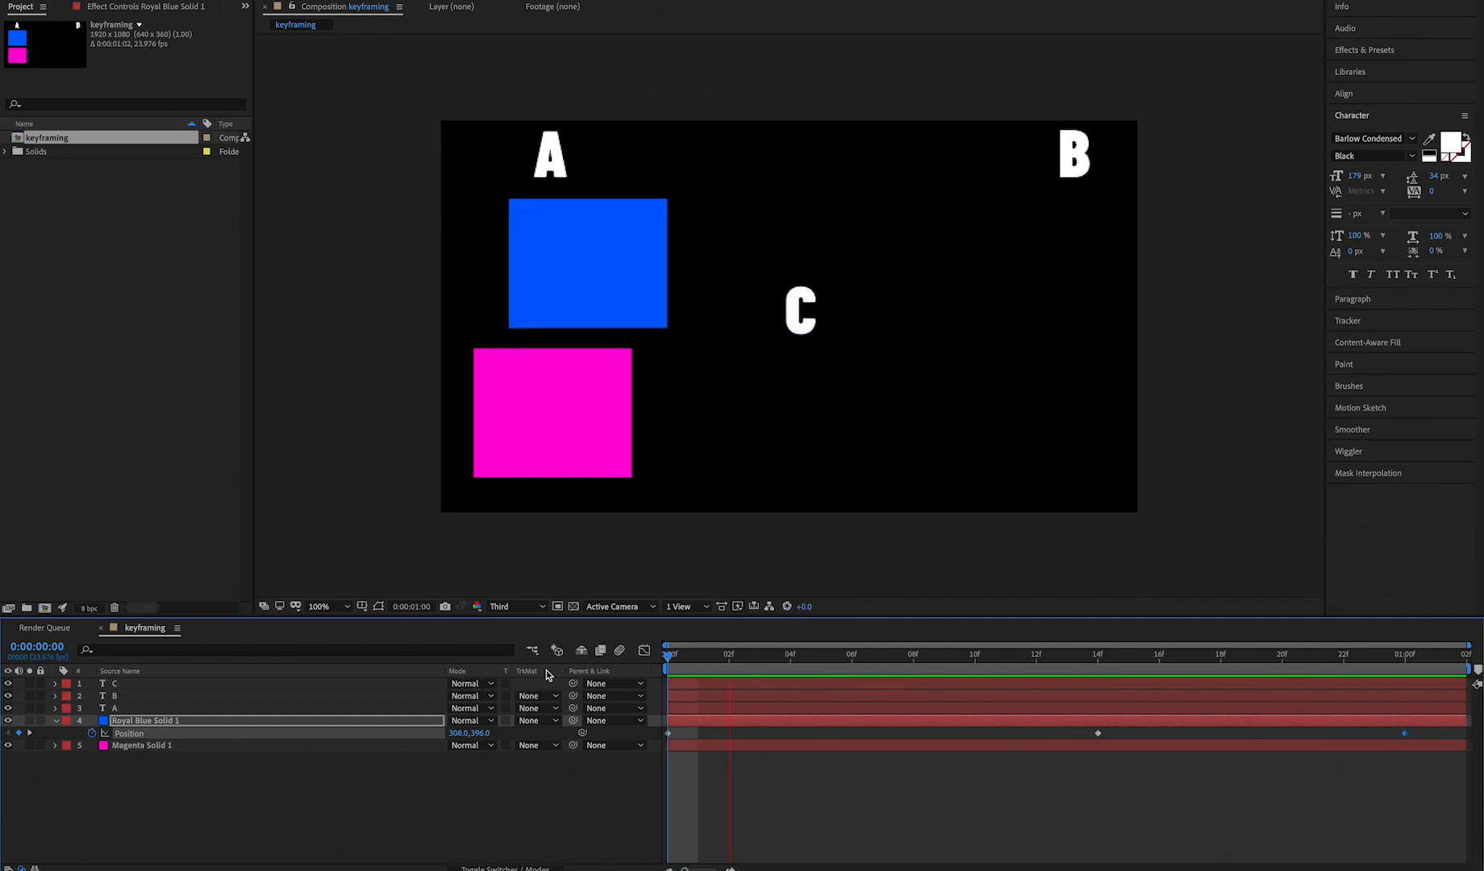
pyautogui.press('space')
pyautogui.hotkey('ctrl', 'z')
pyautogui.hotkey('ctrl', 'z')
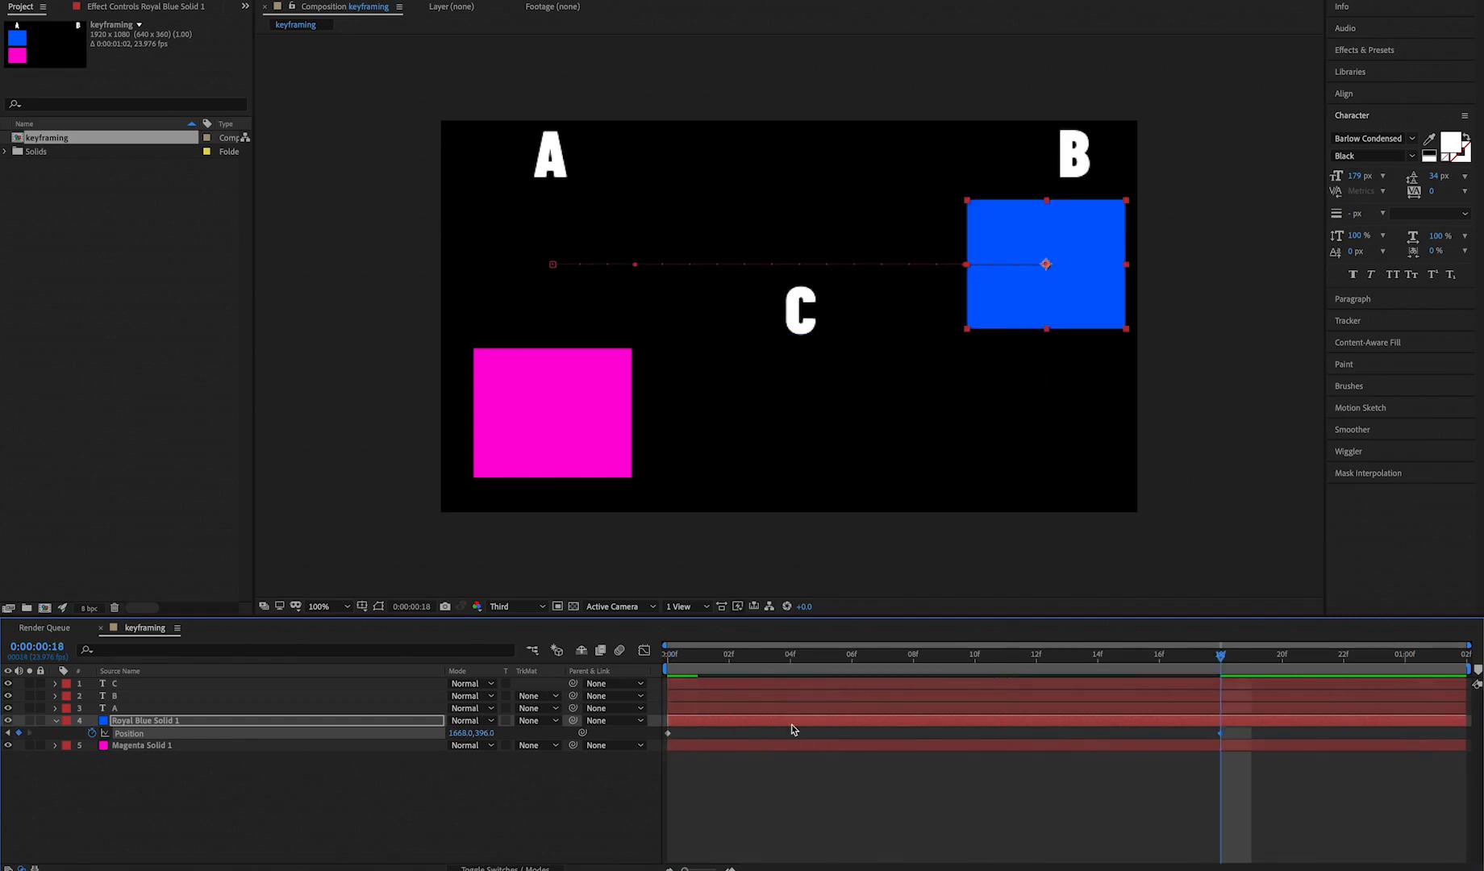
# Step: Preview the two-keyframe movement of the blue rectangle from the first frame and return to the start
pyautogui.press('Home')
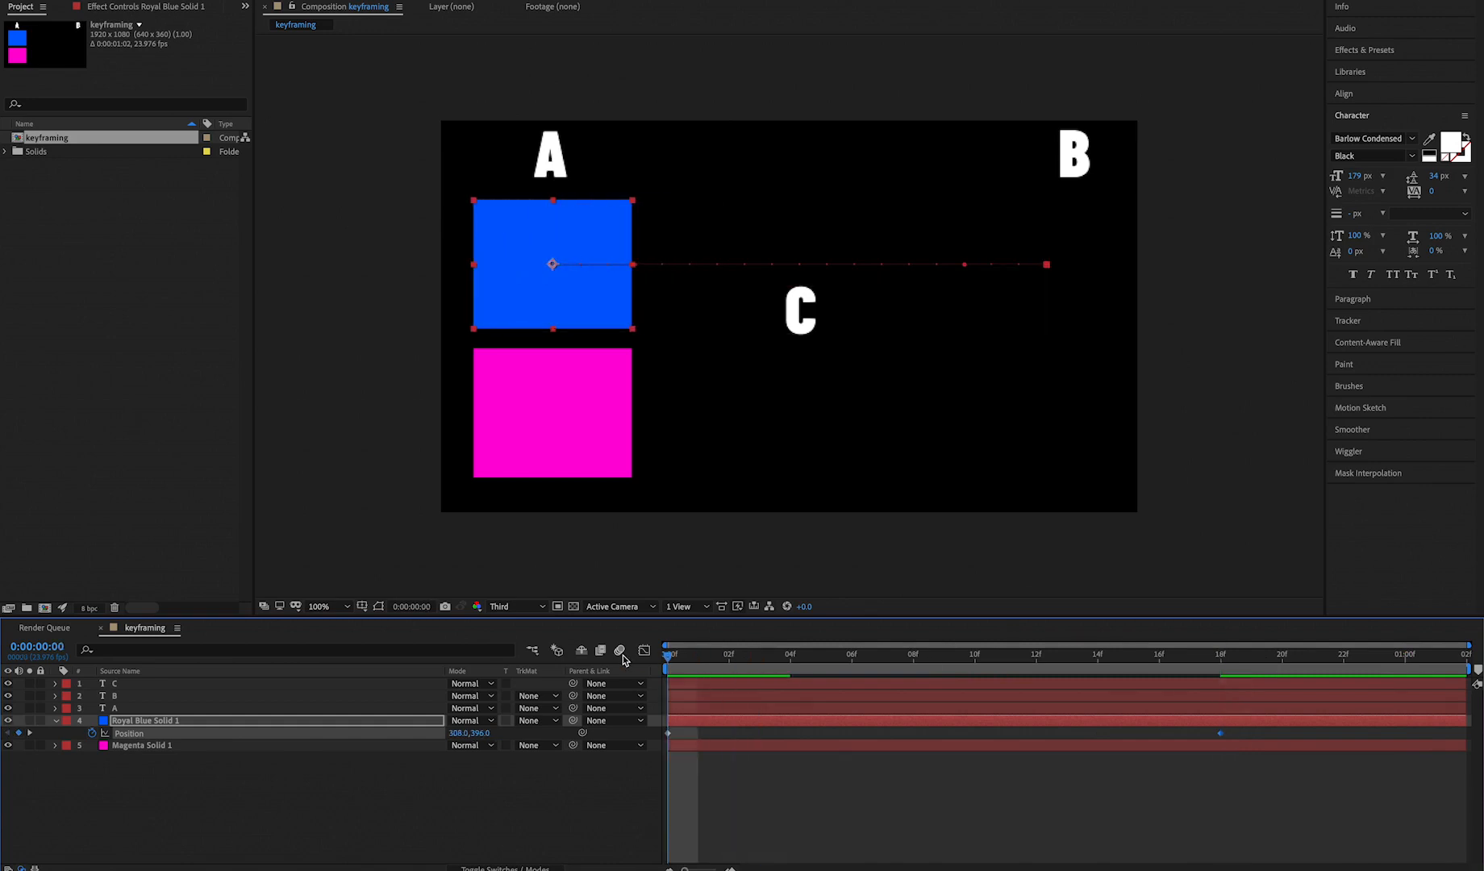
pyautogui.press('space')
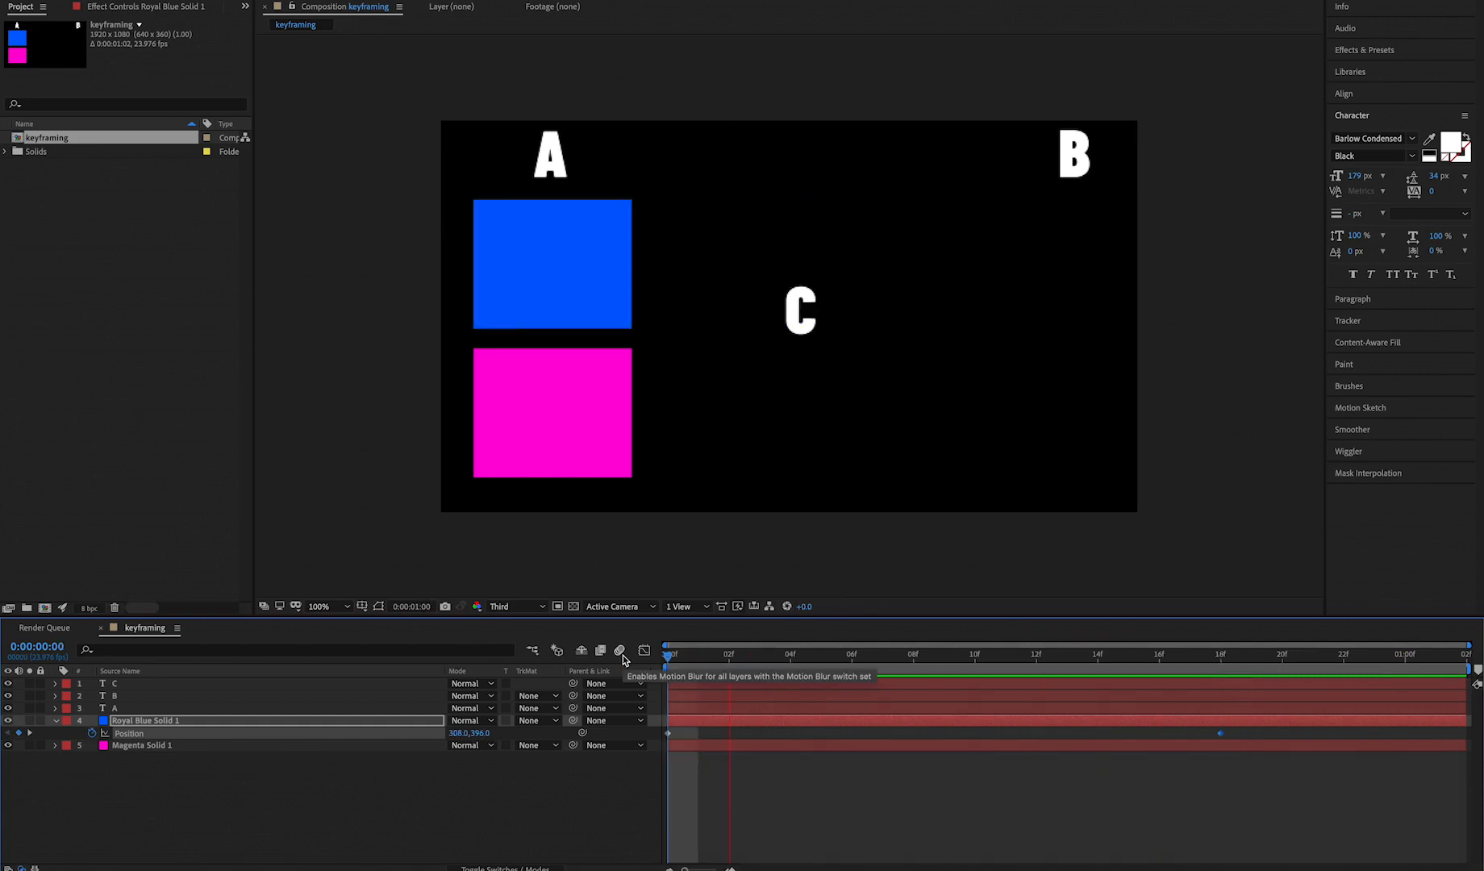
pyautogui.press('space')
pyautogui.moveTo(689, 665); pyautogui.dragTo(644, 665)
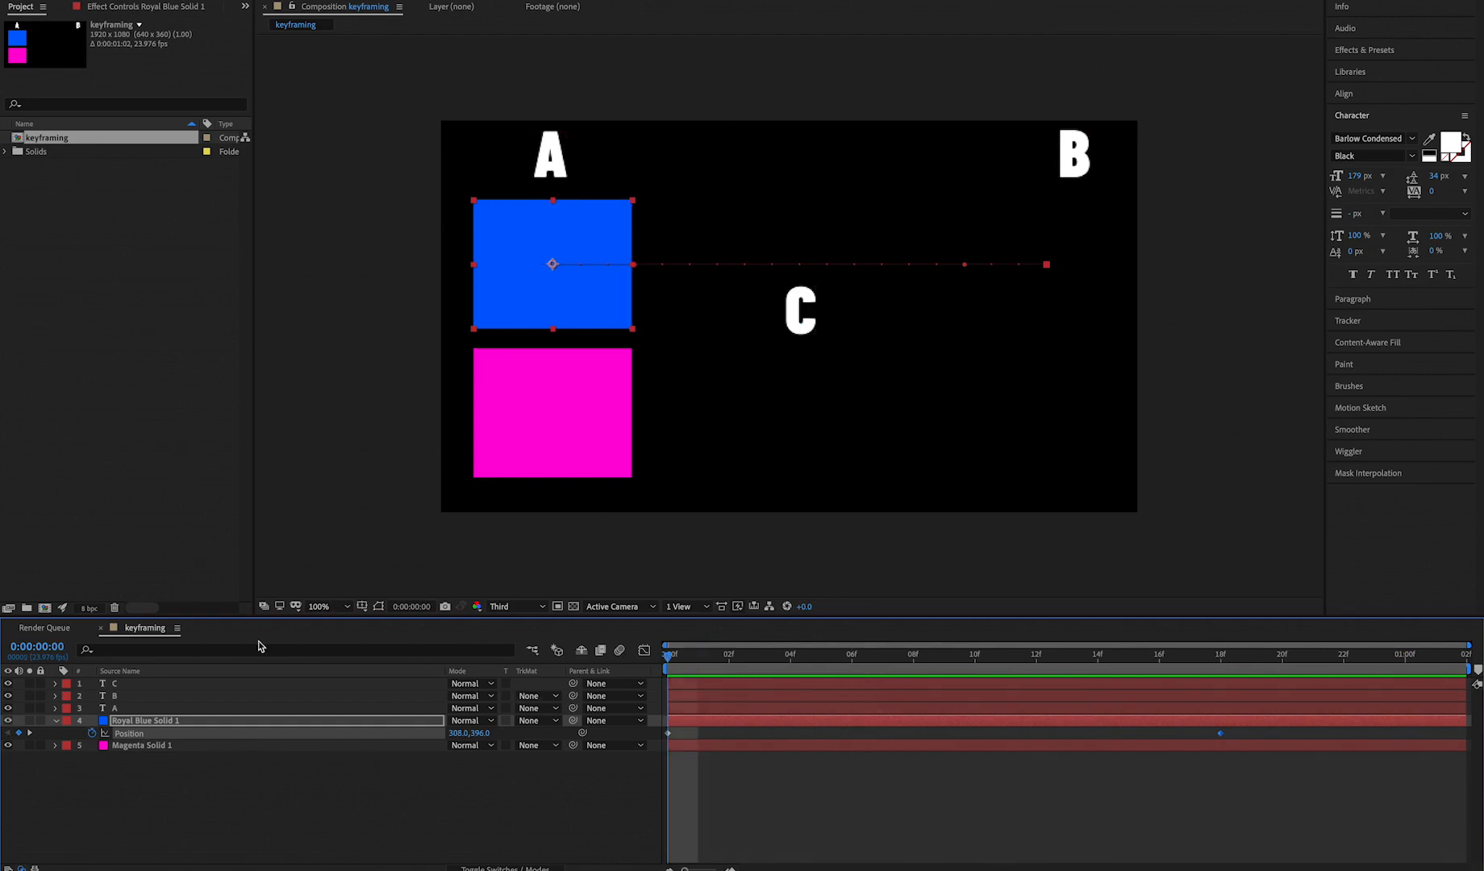
# Step: Keyframe the magenta rectangle's Position at the first frame and at frame 18, moving it across beneath letter B to 1674, 806
pyautogui.click(154, 746)
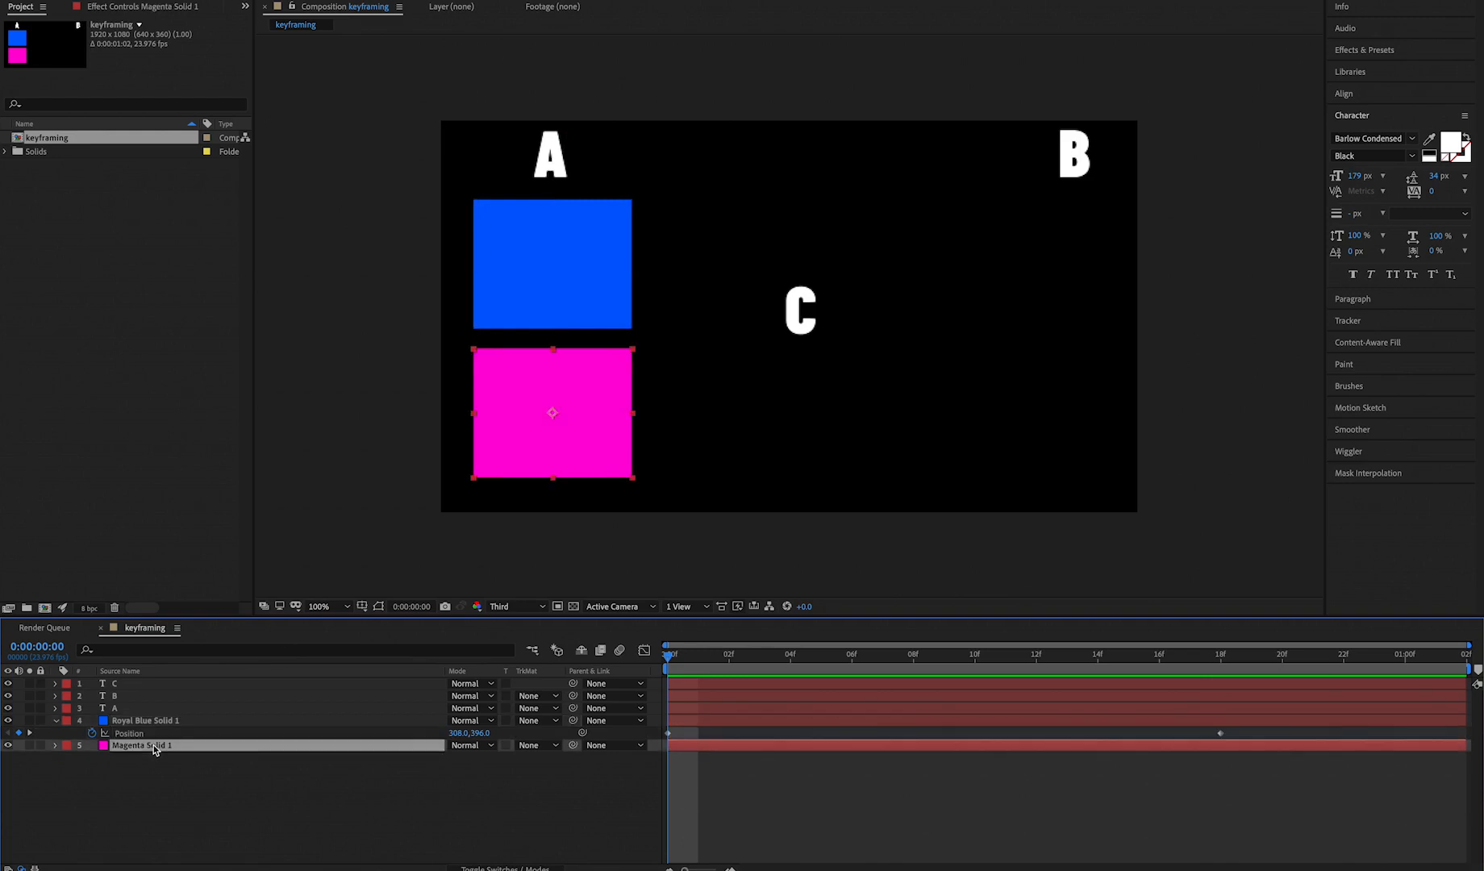
pyautogui.press('p')
pyautogui.click(92, 758)
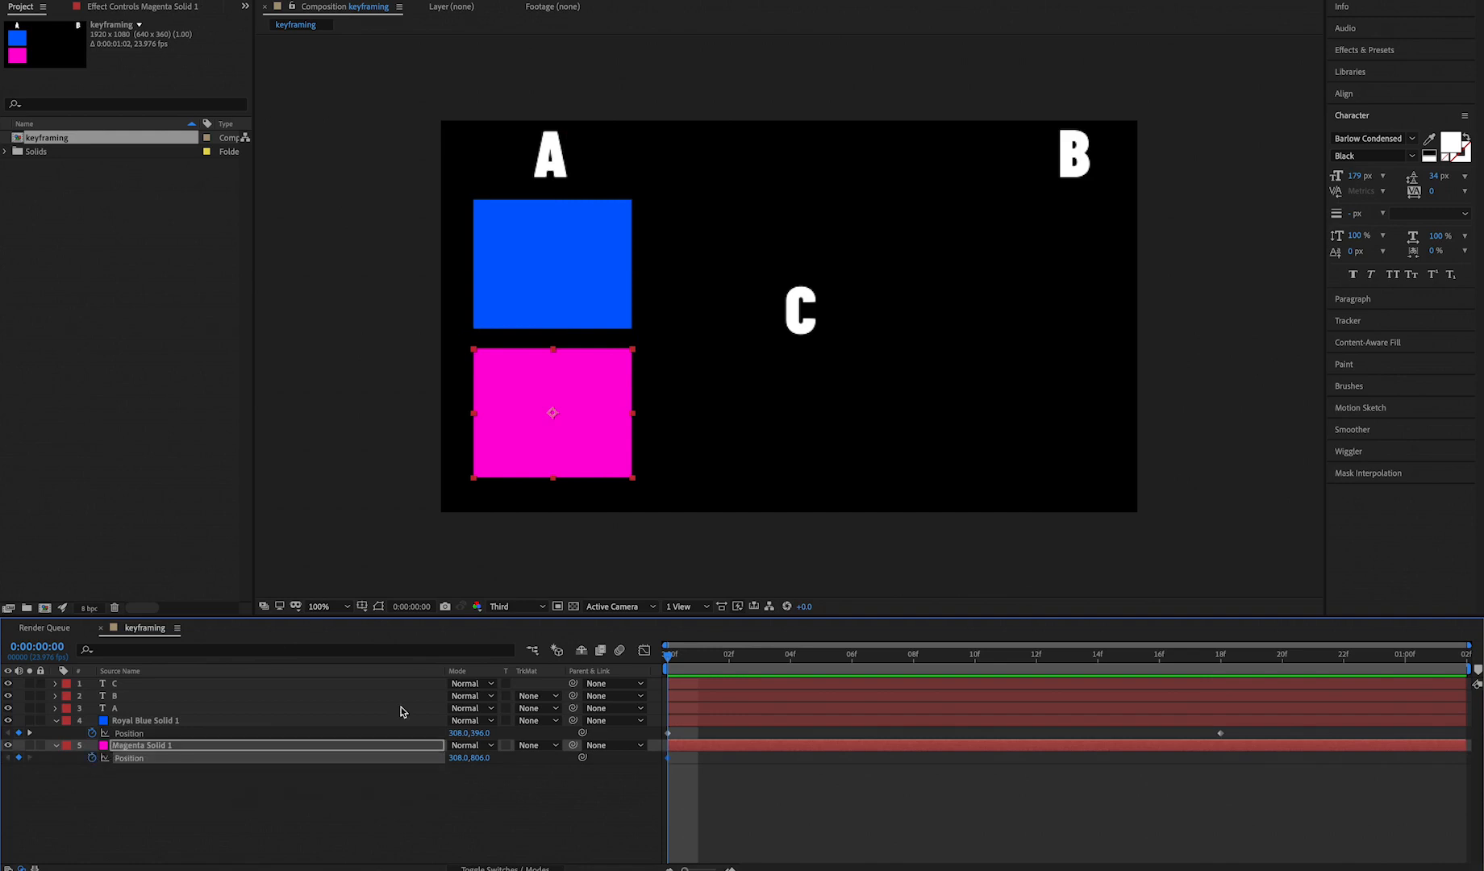
pyautogui.click(1219, 663)
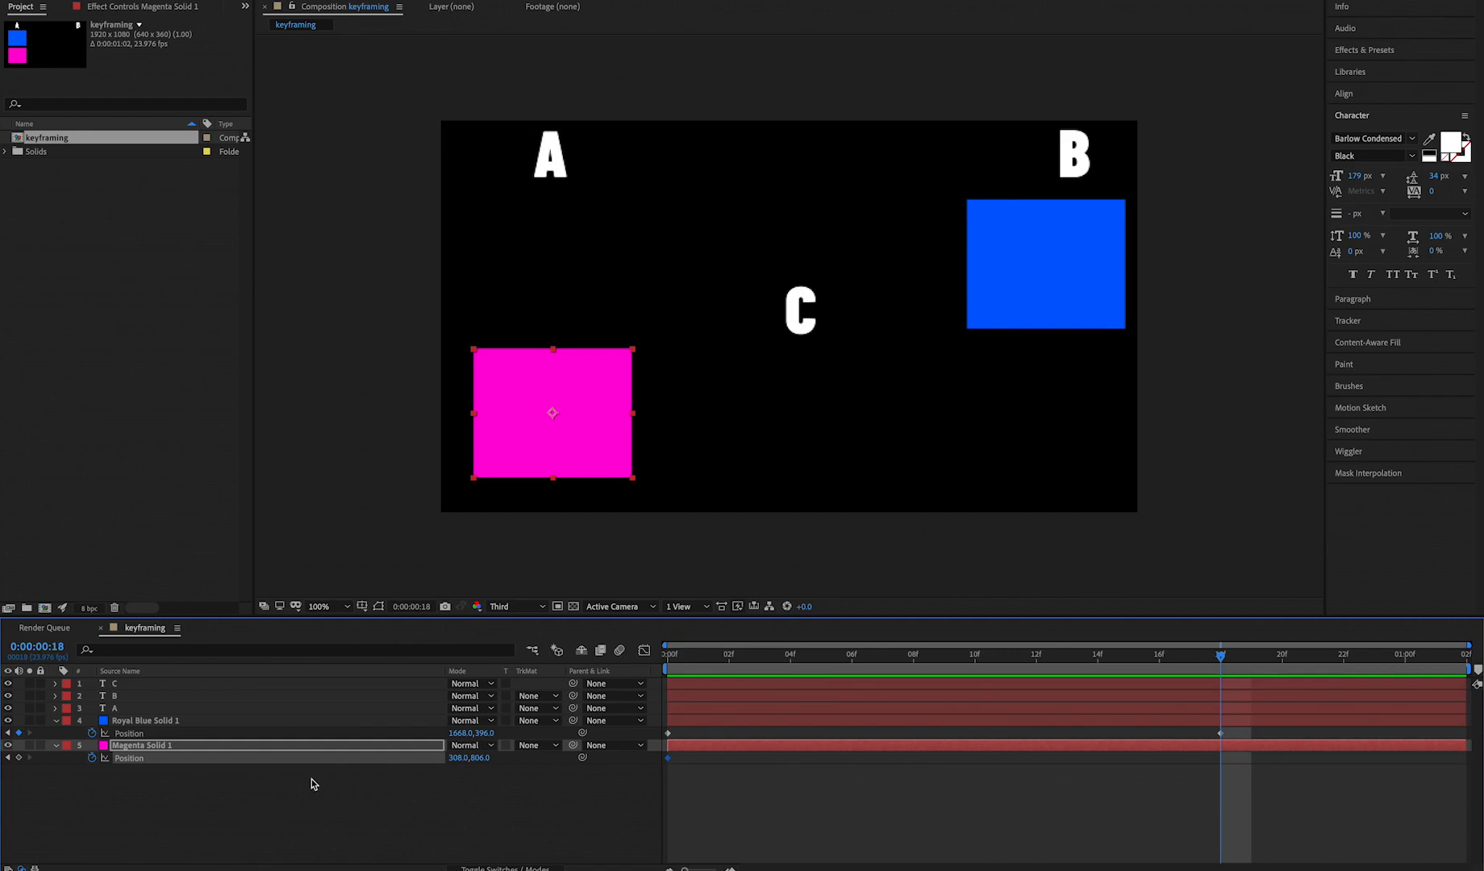
pyautogui.click(562, 451)
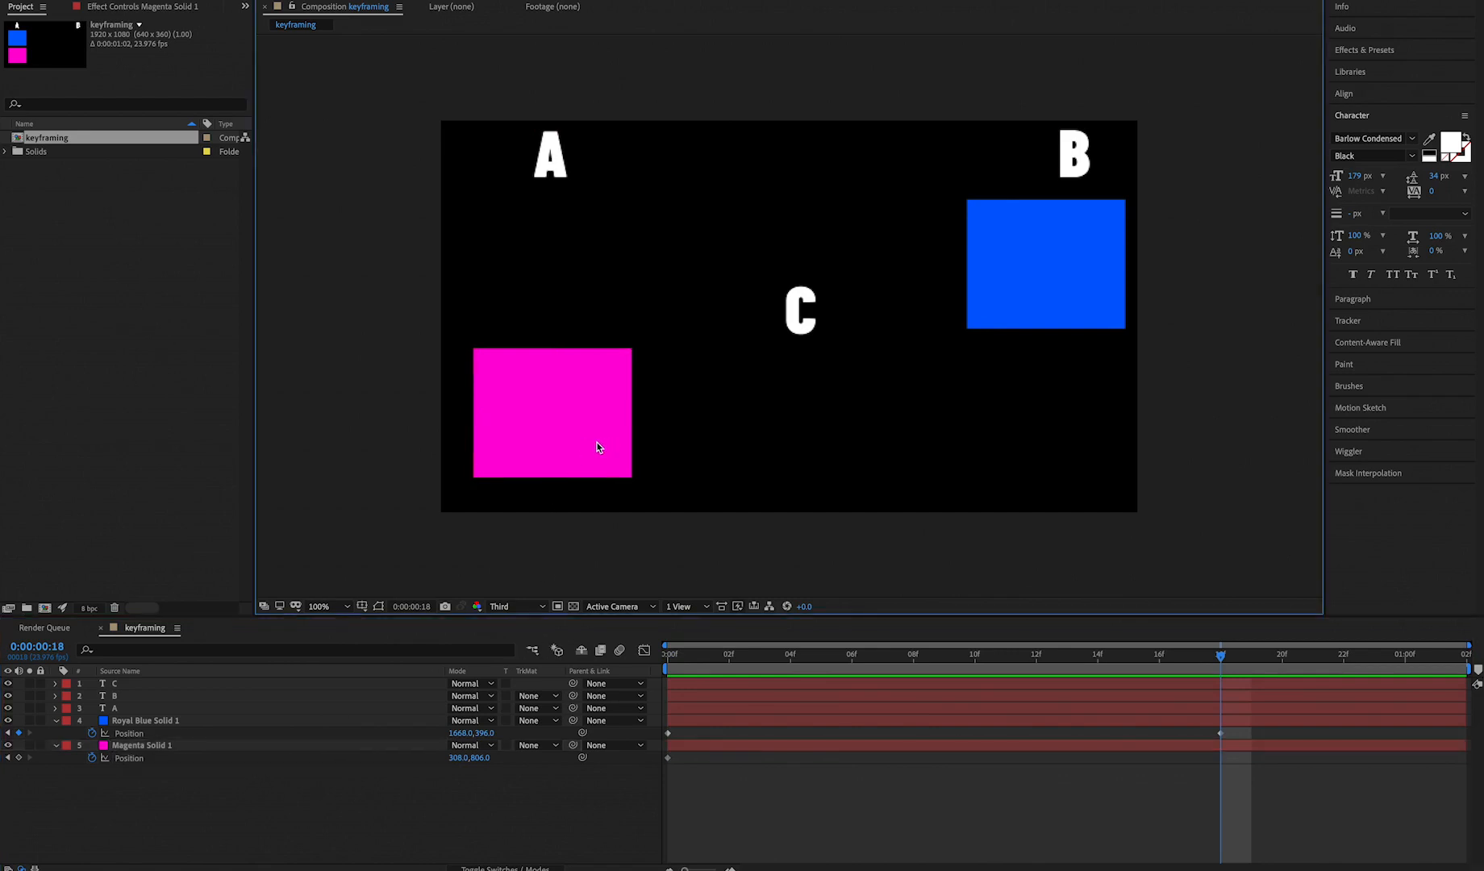
pyautogui.hotkey('alt', 'shift', 'p')
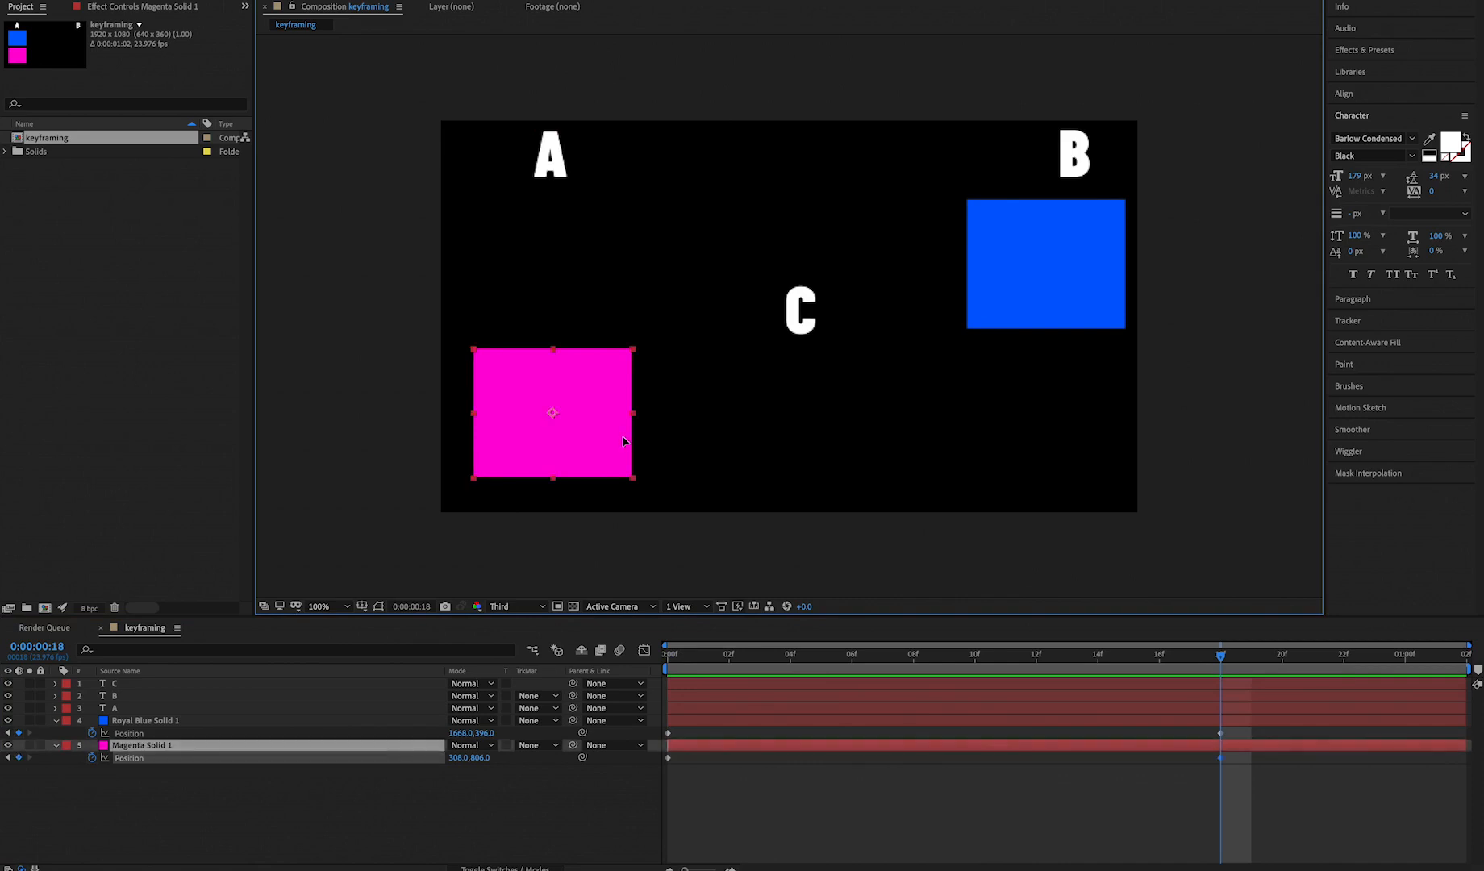
pyautogui.moveTo(622, 441); pyautogui.dragTo(1118, 436)
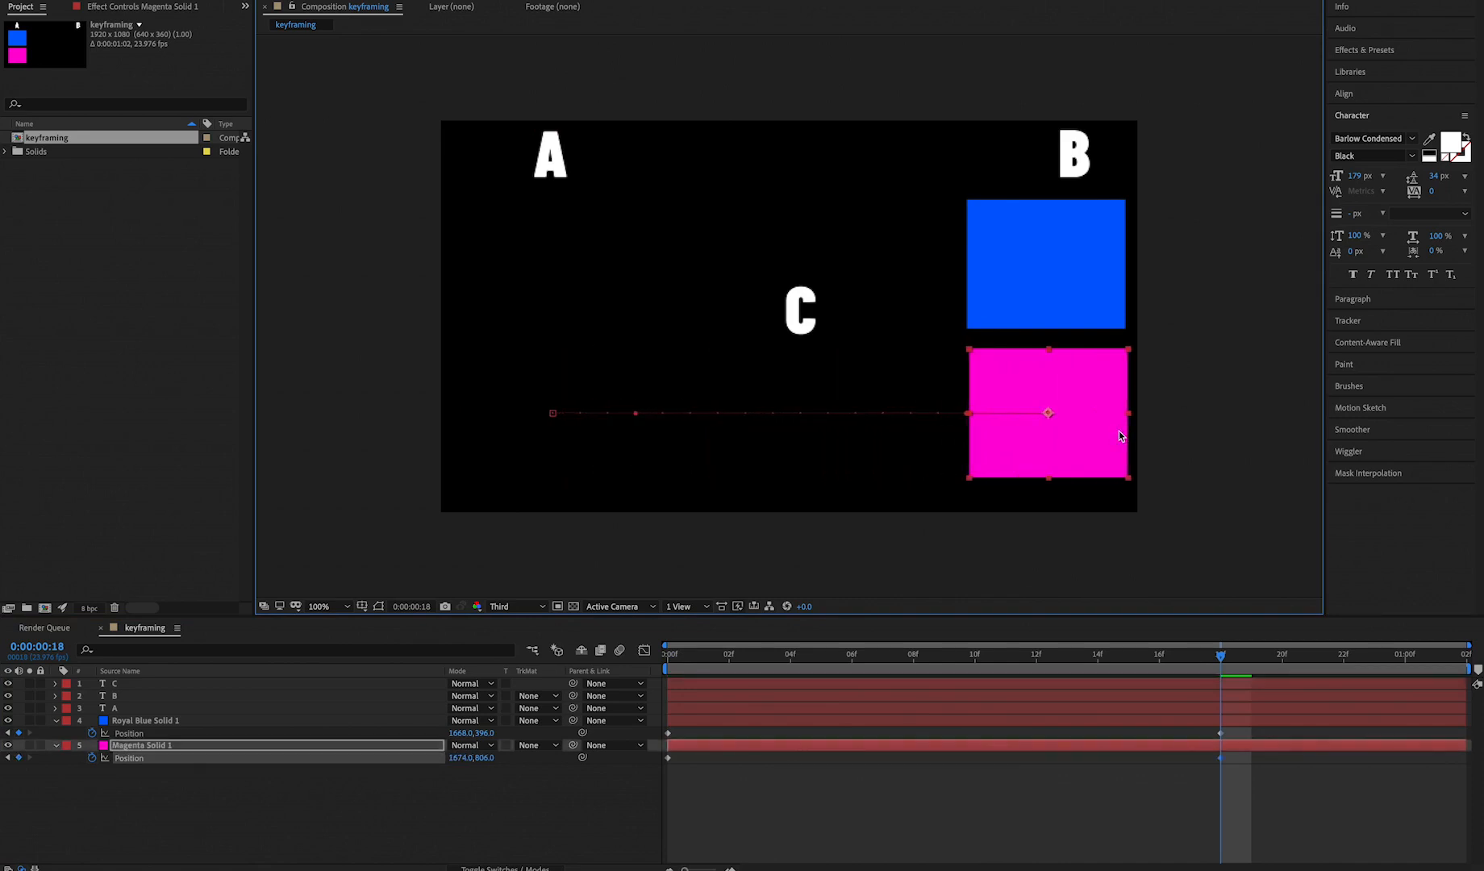
# Step: Preview both rectangles moving together from A to B, then clear the selection
pyautogui.press('space')
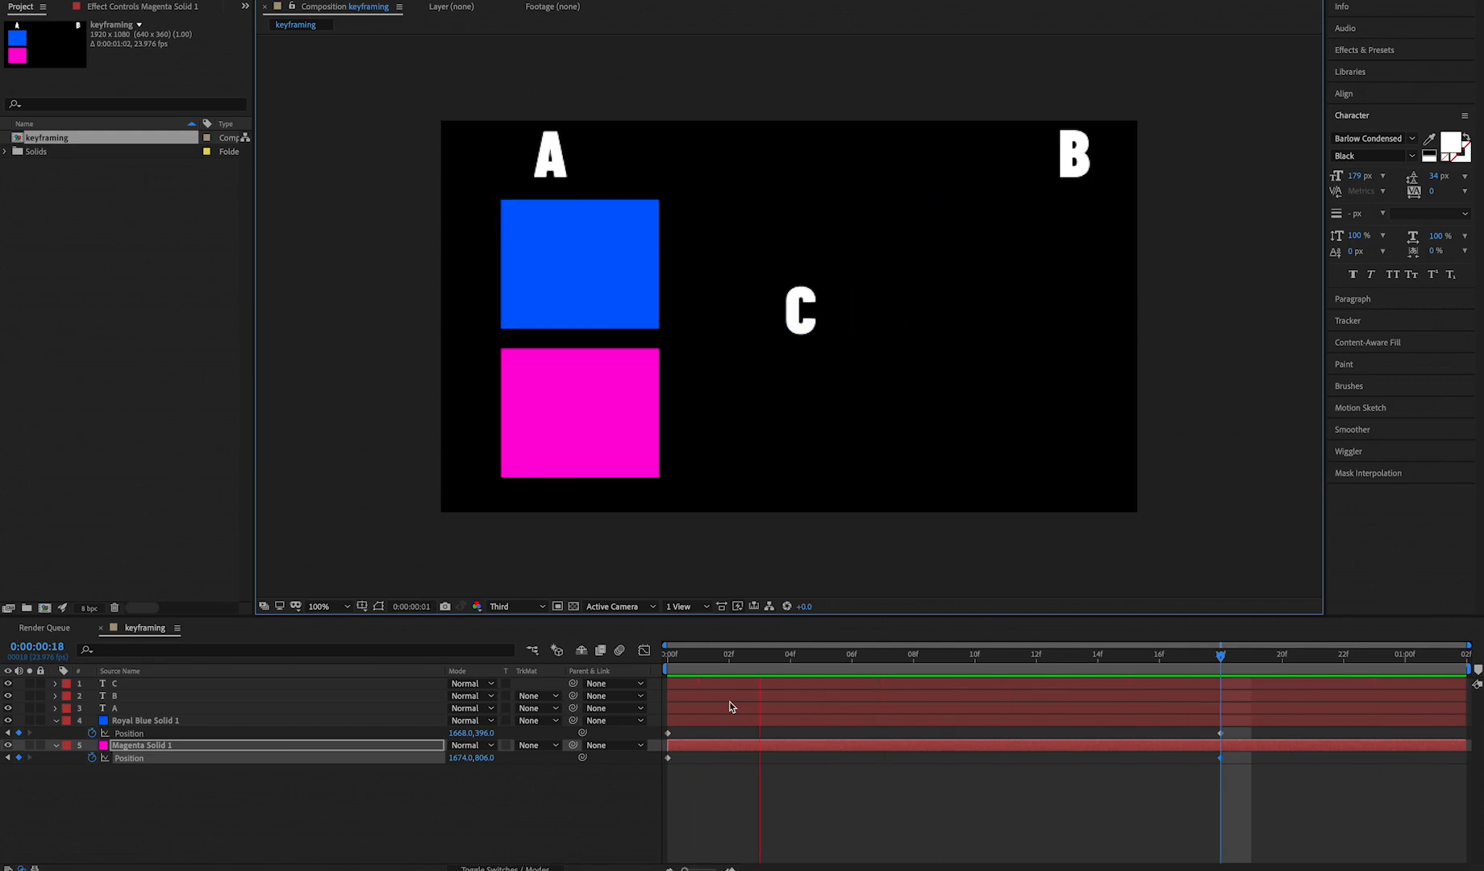
pyautogui.press('space')
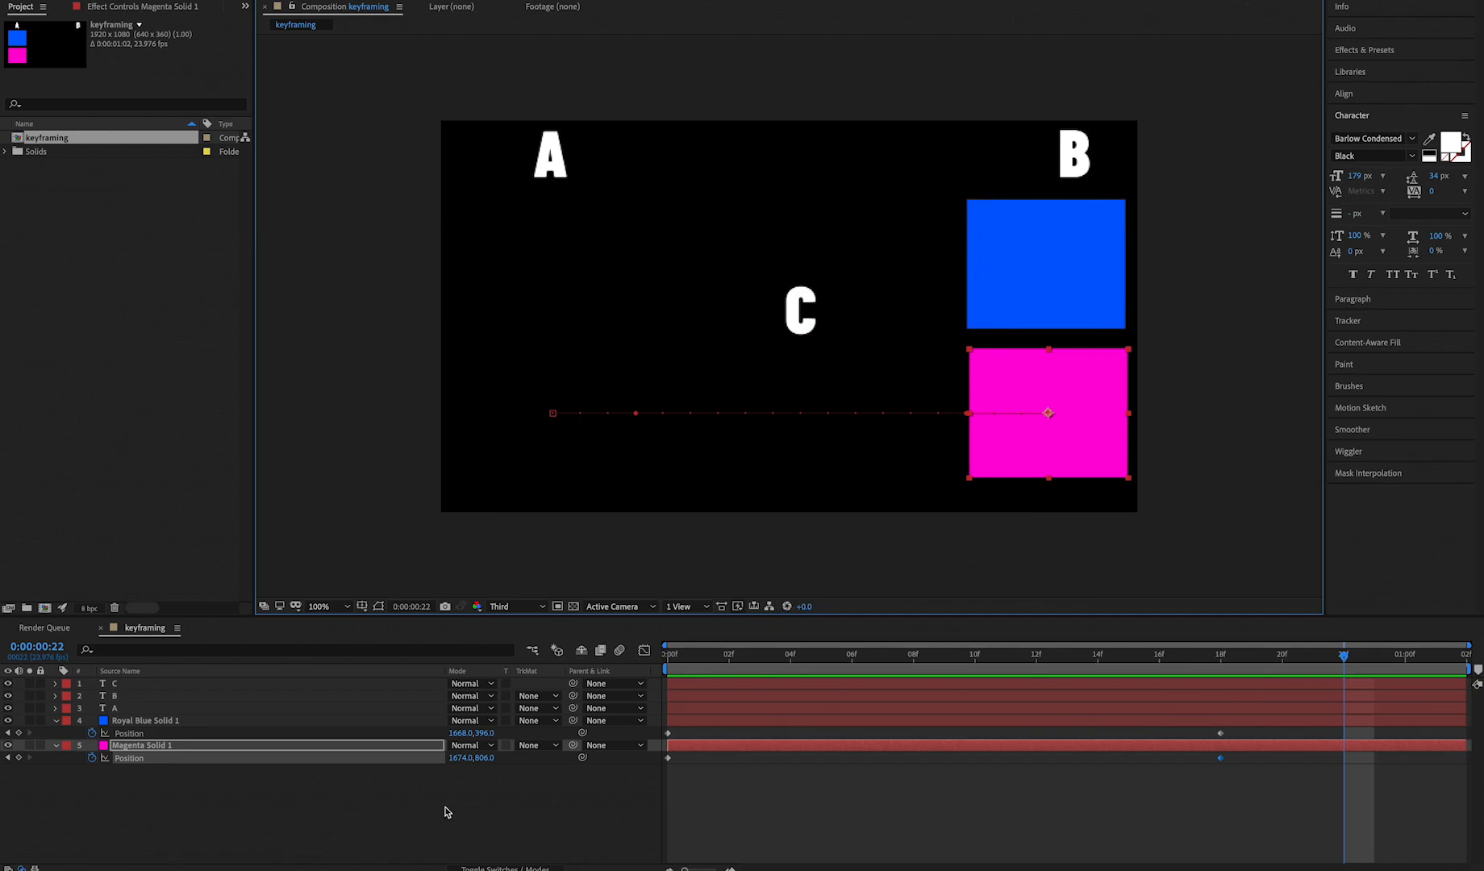
pyautogui.click(303, 800)
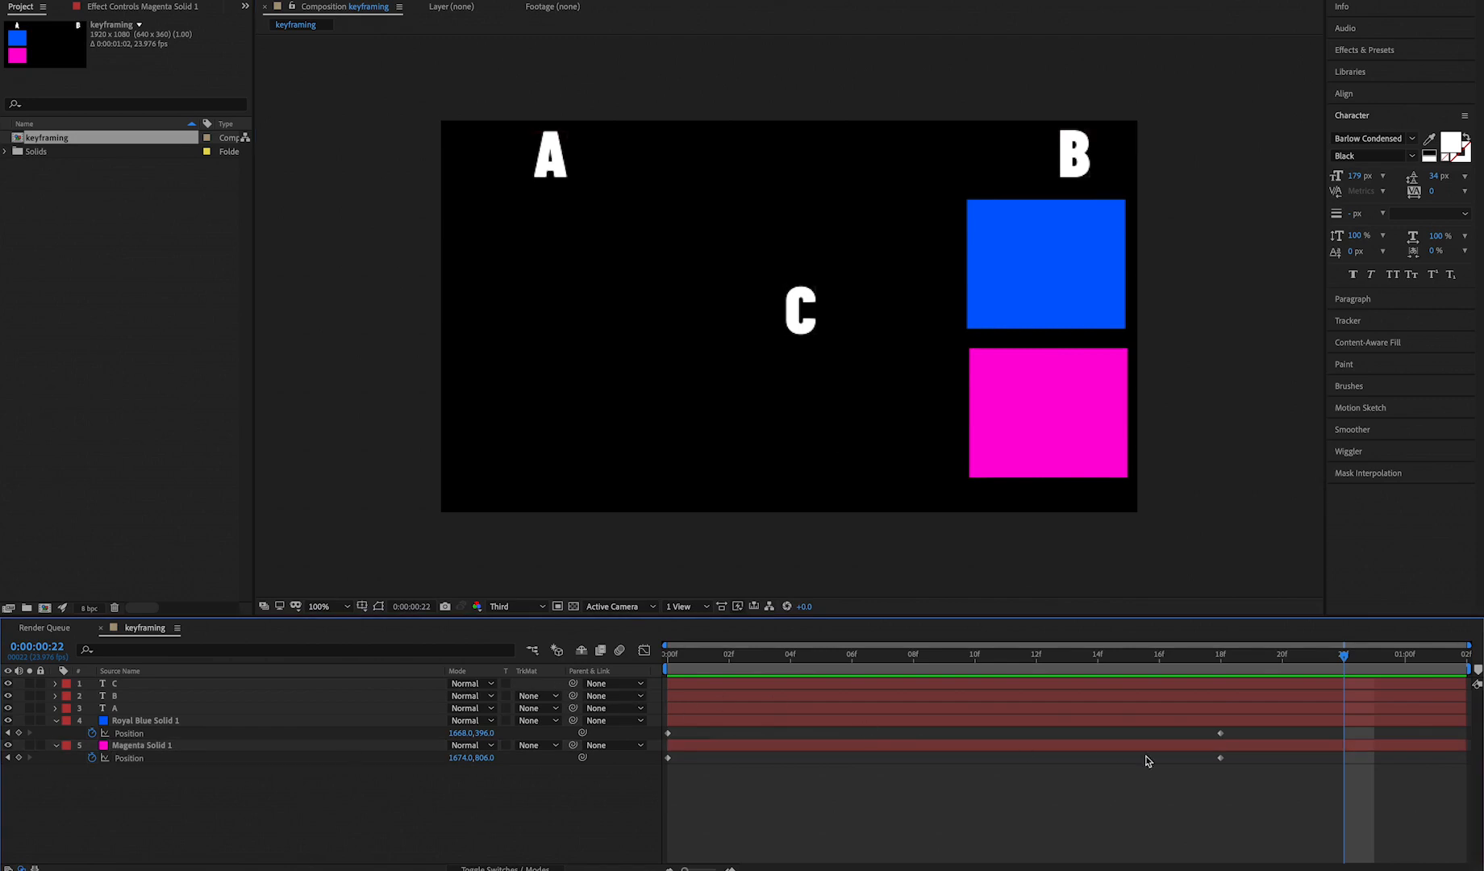
# Step: Try Easy Ease on all the Position keyframes of both the blue and magenta rectangles
pyautogui.moveTo(1247, 734); pyautogui.dragTo(654, 776)
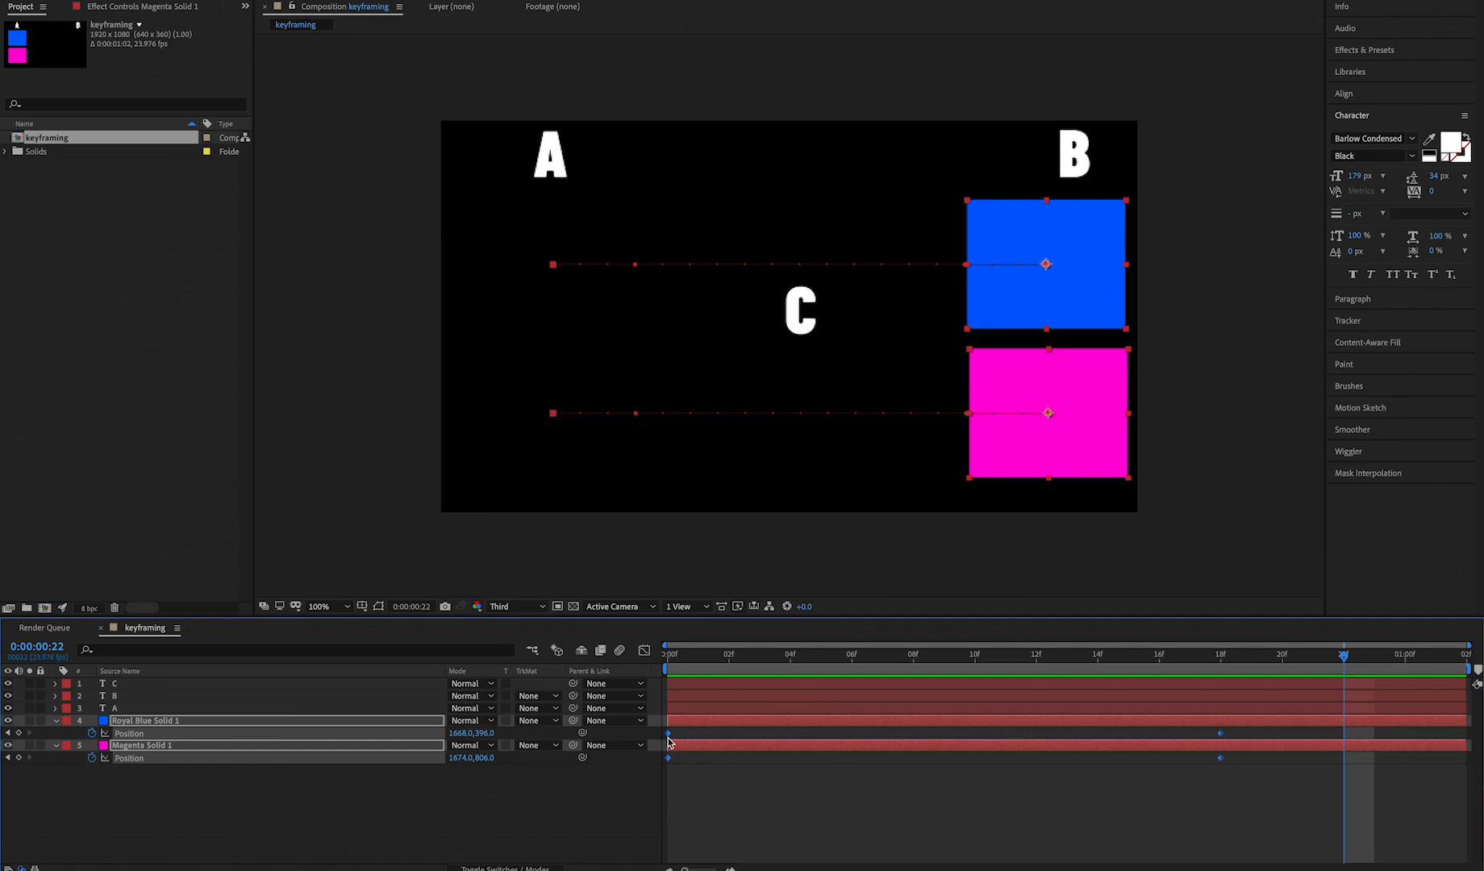
pyautogui.rightClick(668, 735)
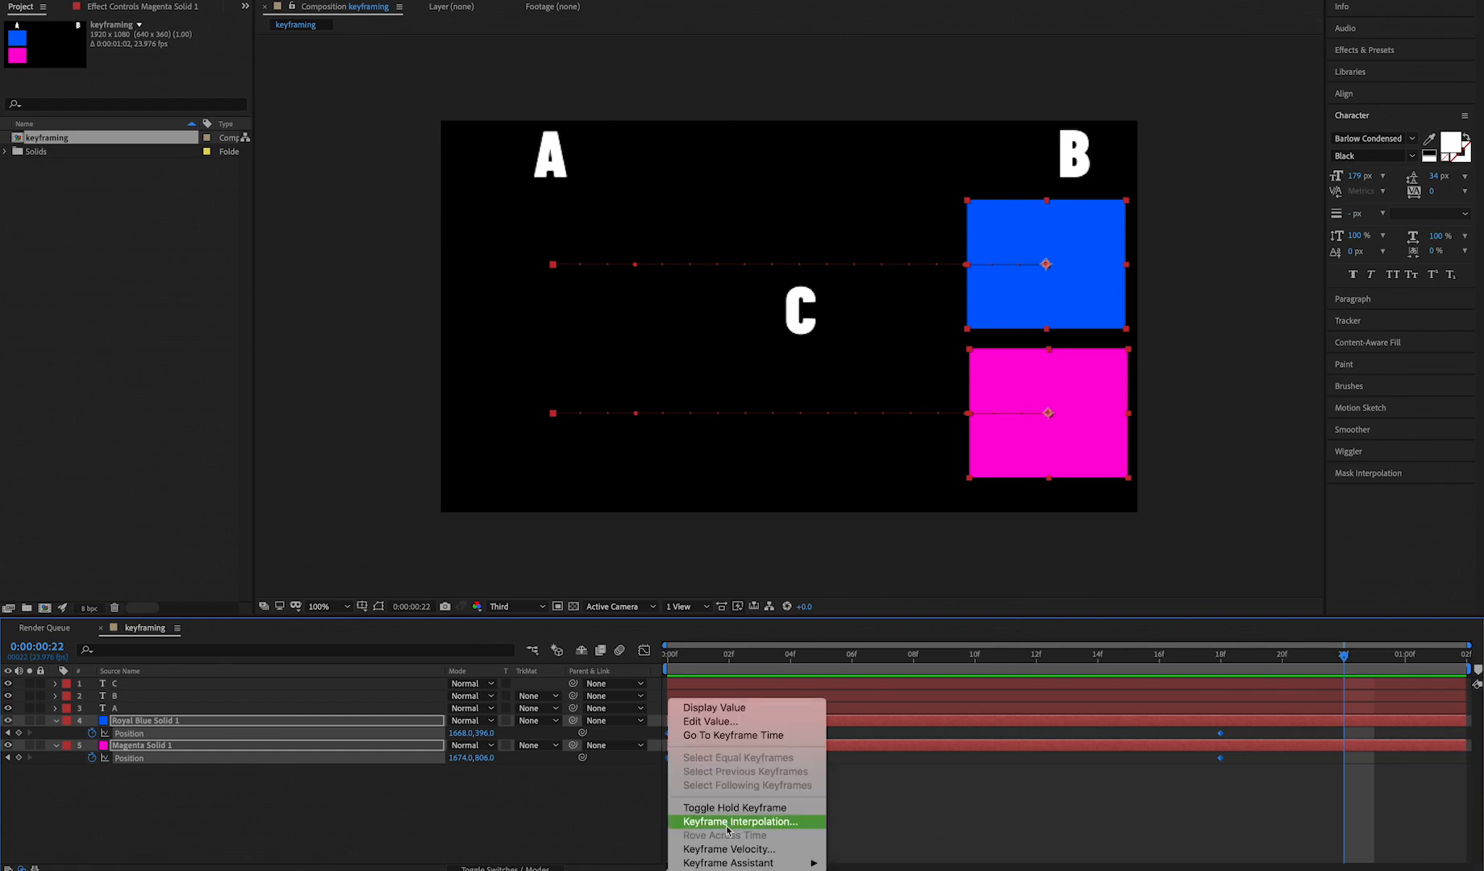
pyautogui.moveTo(741, 866)
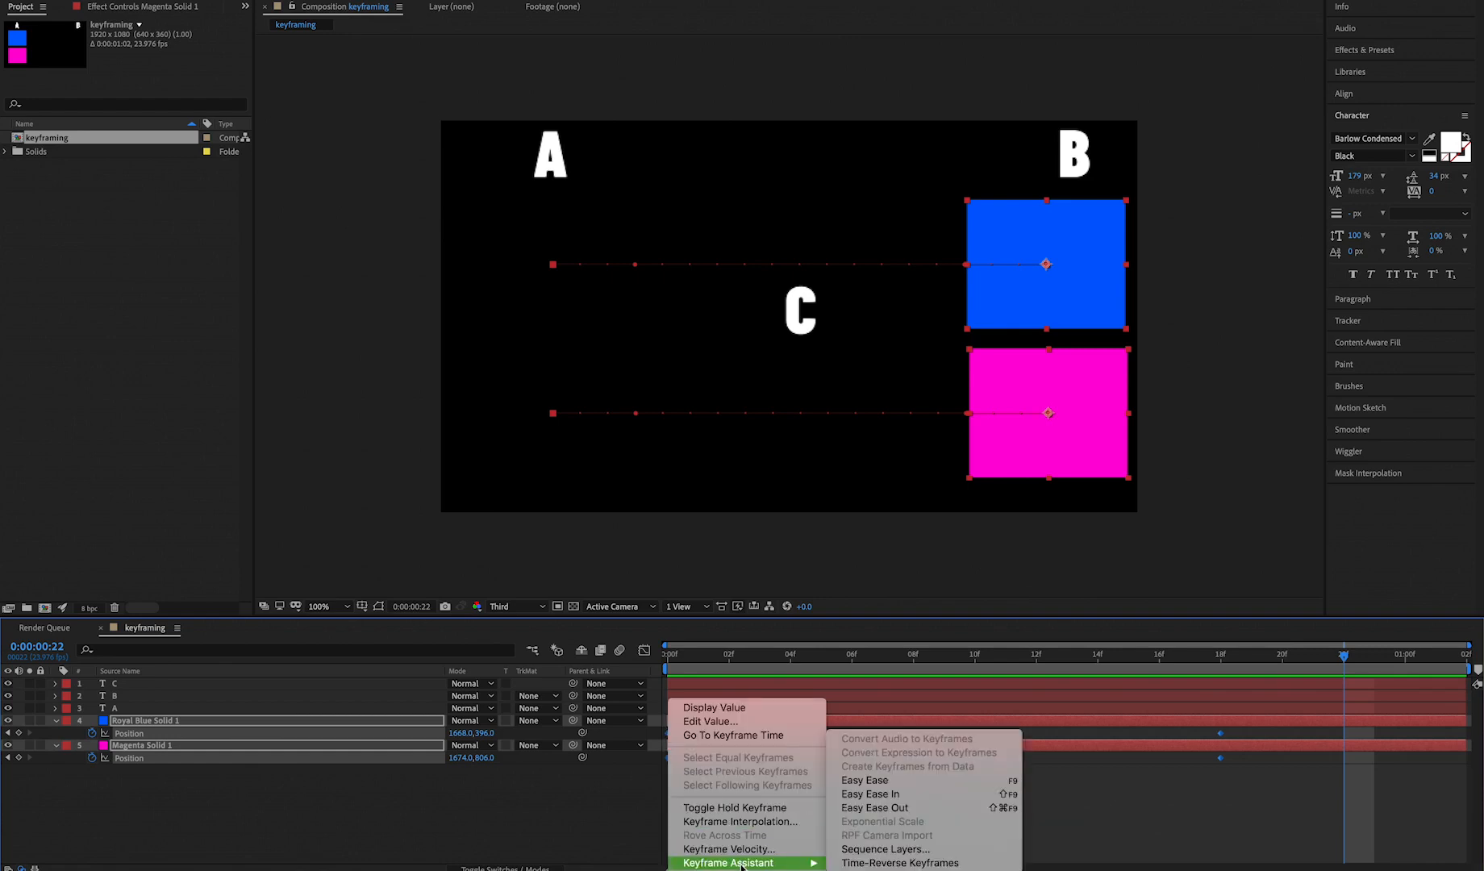
pyautogui.click(883, 781)
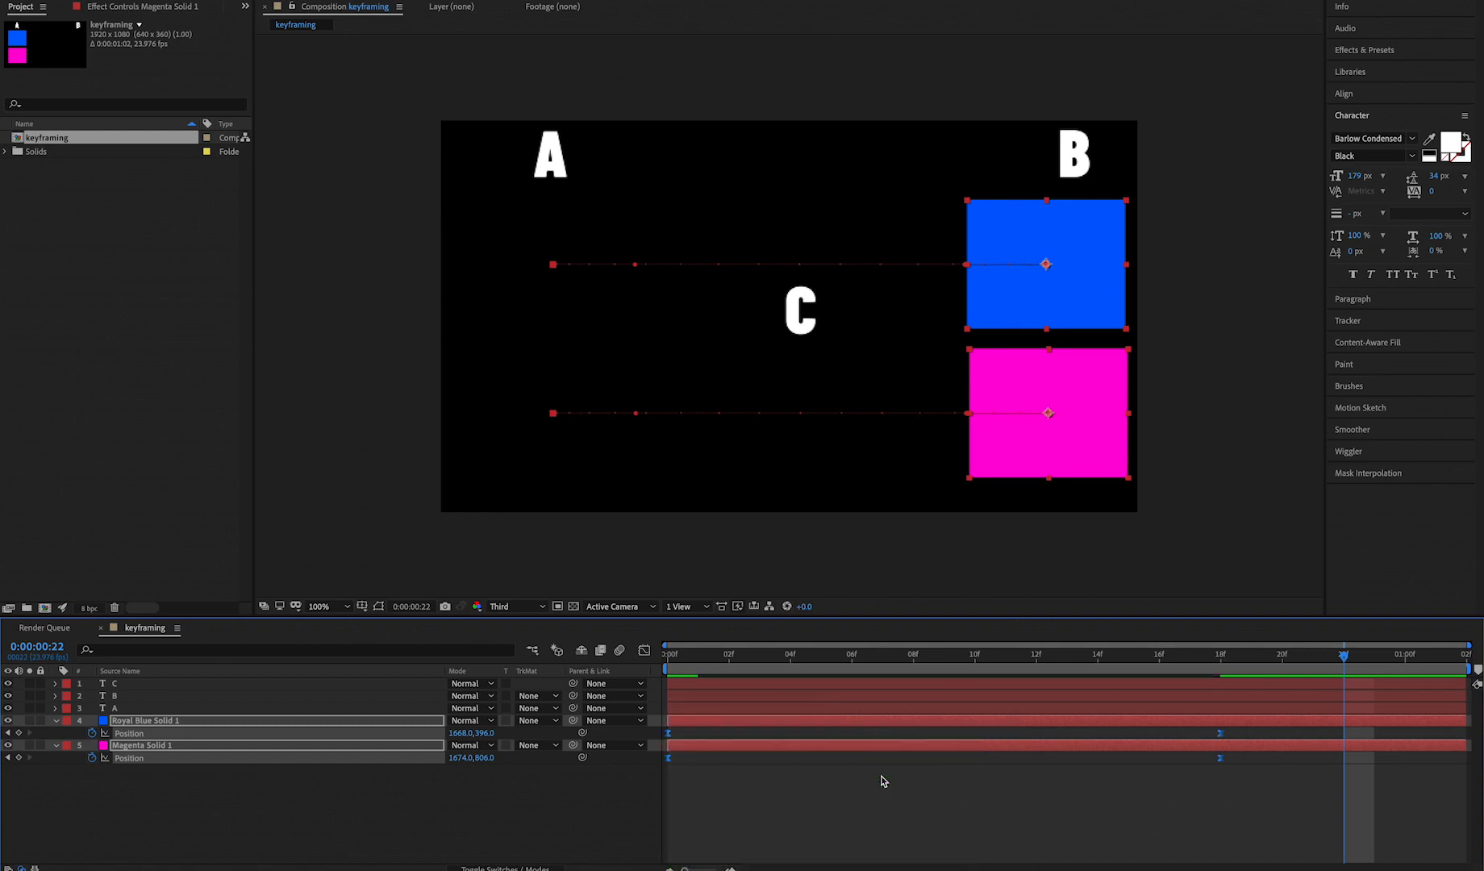
# Step: Preview the eased movement of both rectangles from the first frame, then undo the easing
pyautogui.moveTo(728, 655); pyautogui.dragTo(625, 661)
pyautogui.press('space')
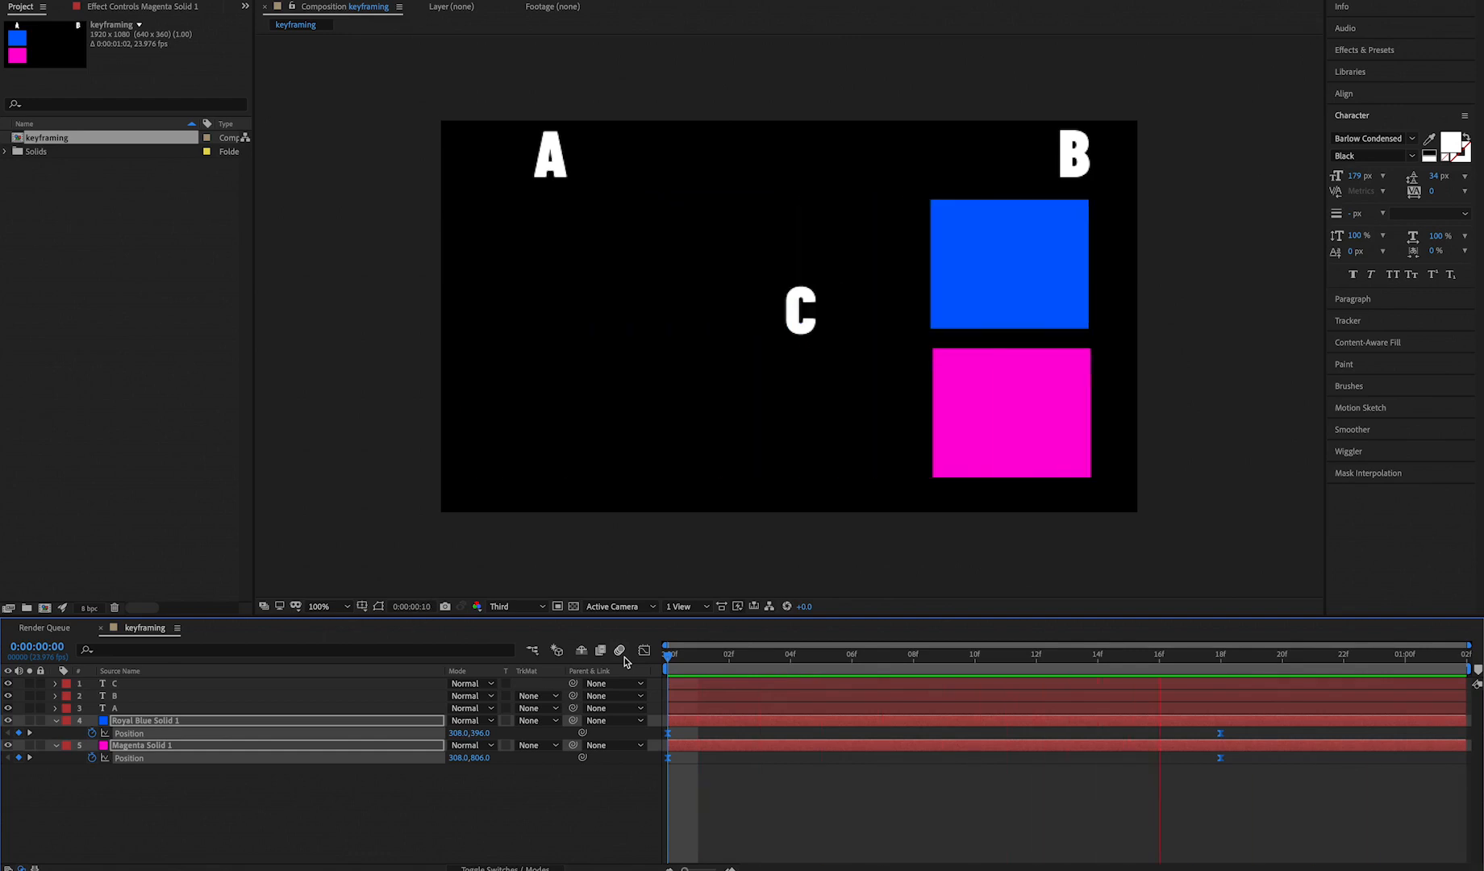
pyautogui.press('space')
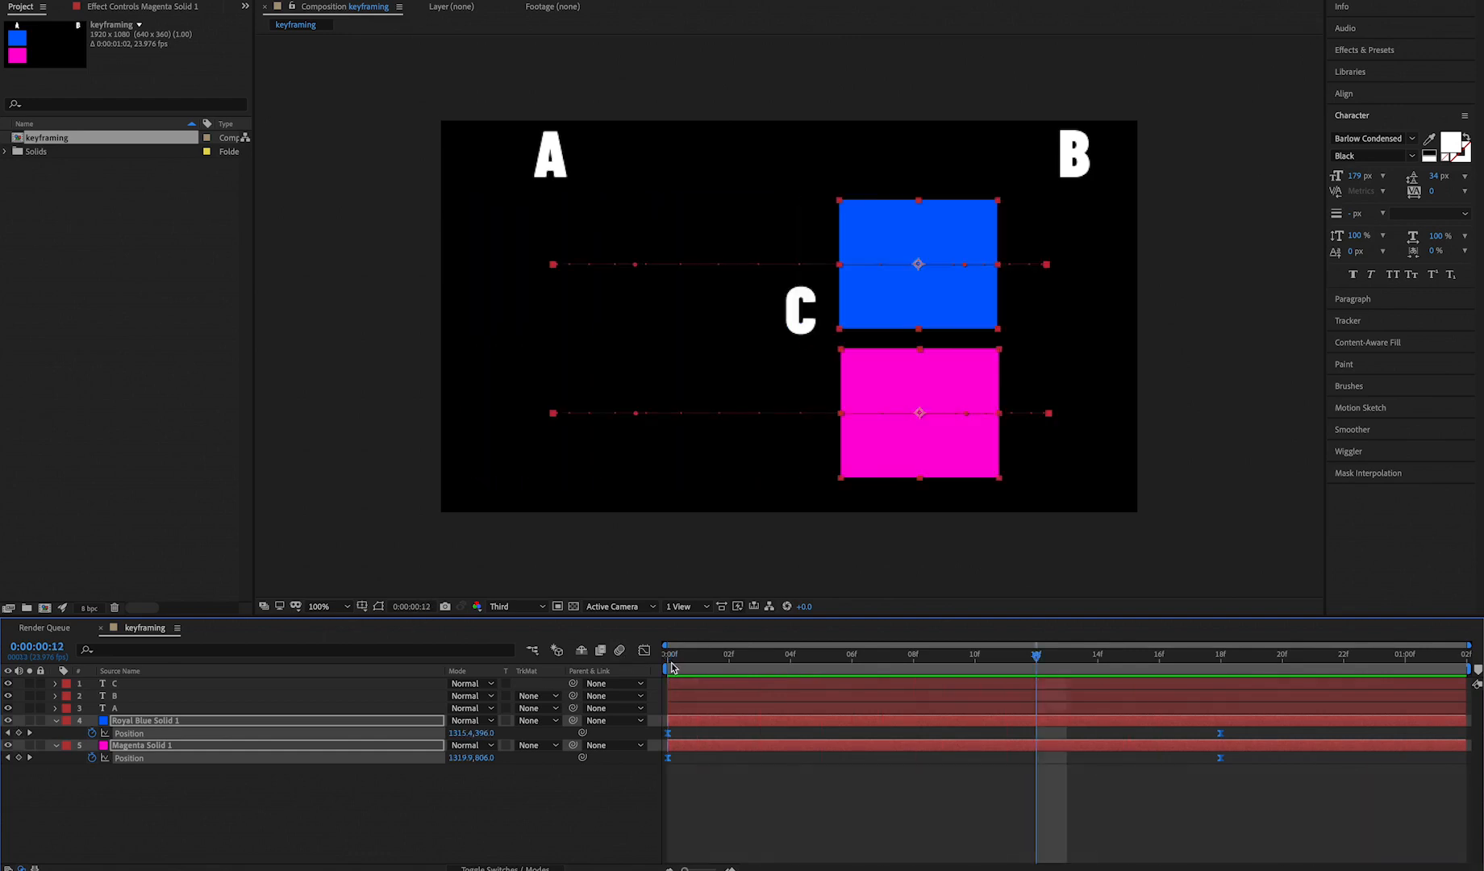
pyautogui.hotkey('shift', 'pagedown')
# Step: Apply Easy Ease to only the magenta rectangle's two Position keyframes and preview its motion against the linear blue rectangle
pyautogui.moveTo(1245, 792); pyautogui.dragTo(648, 762)
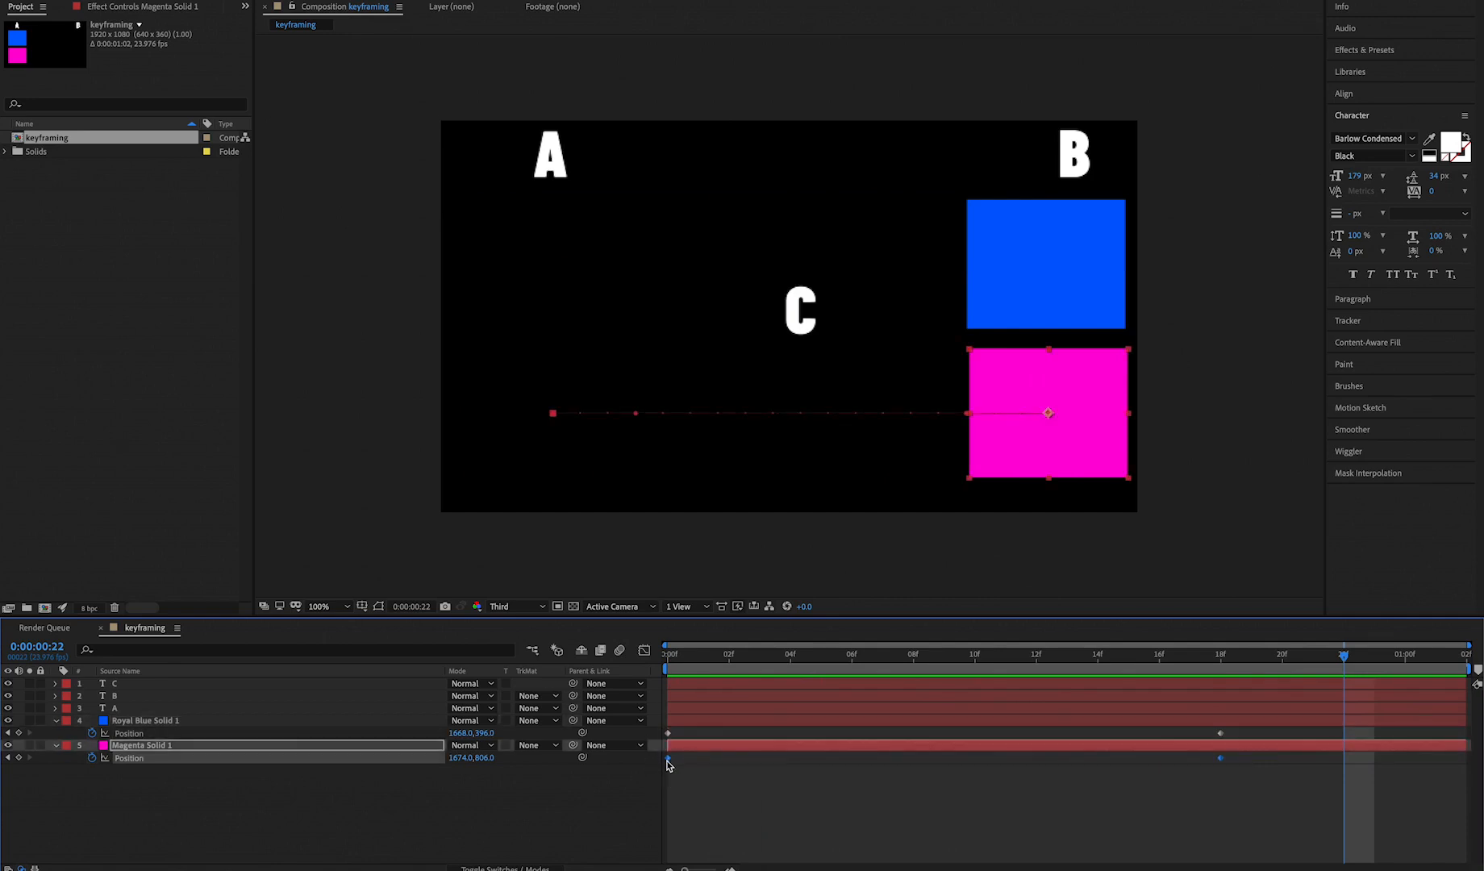
pyautogui.rightClick(666, 759)
pyautogui.moveTo(732, 864)
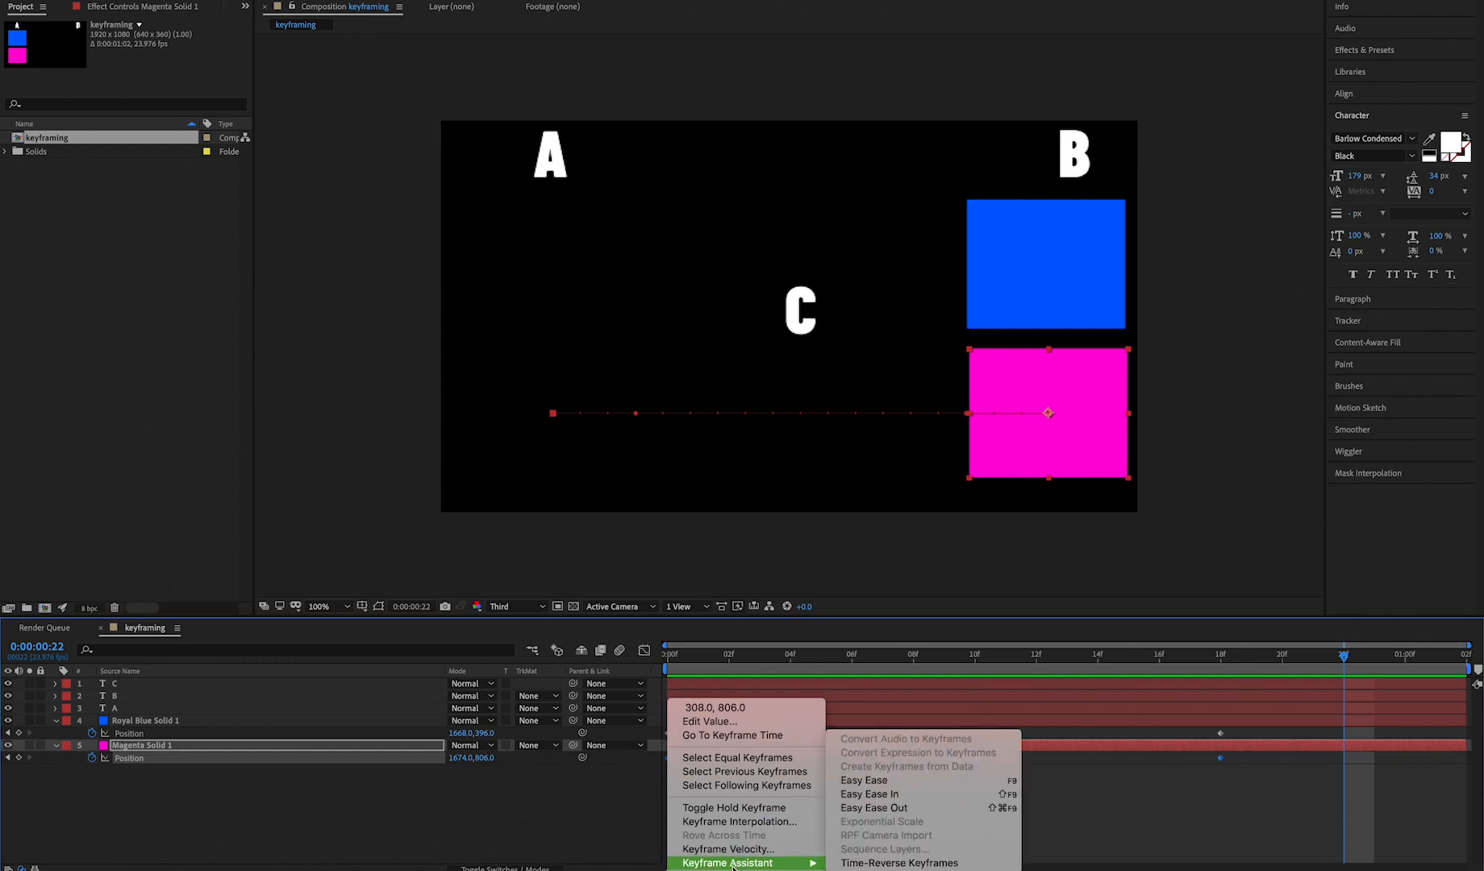
pyautogui.click(864, 781)
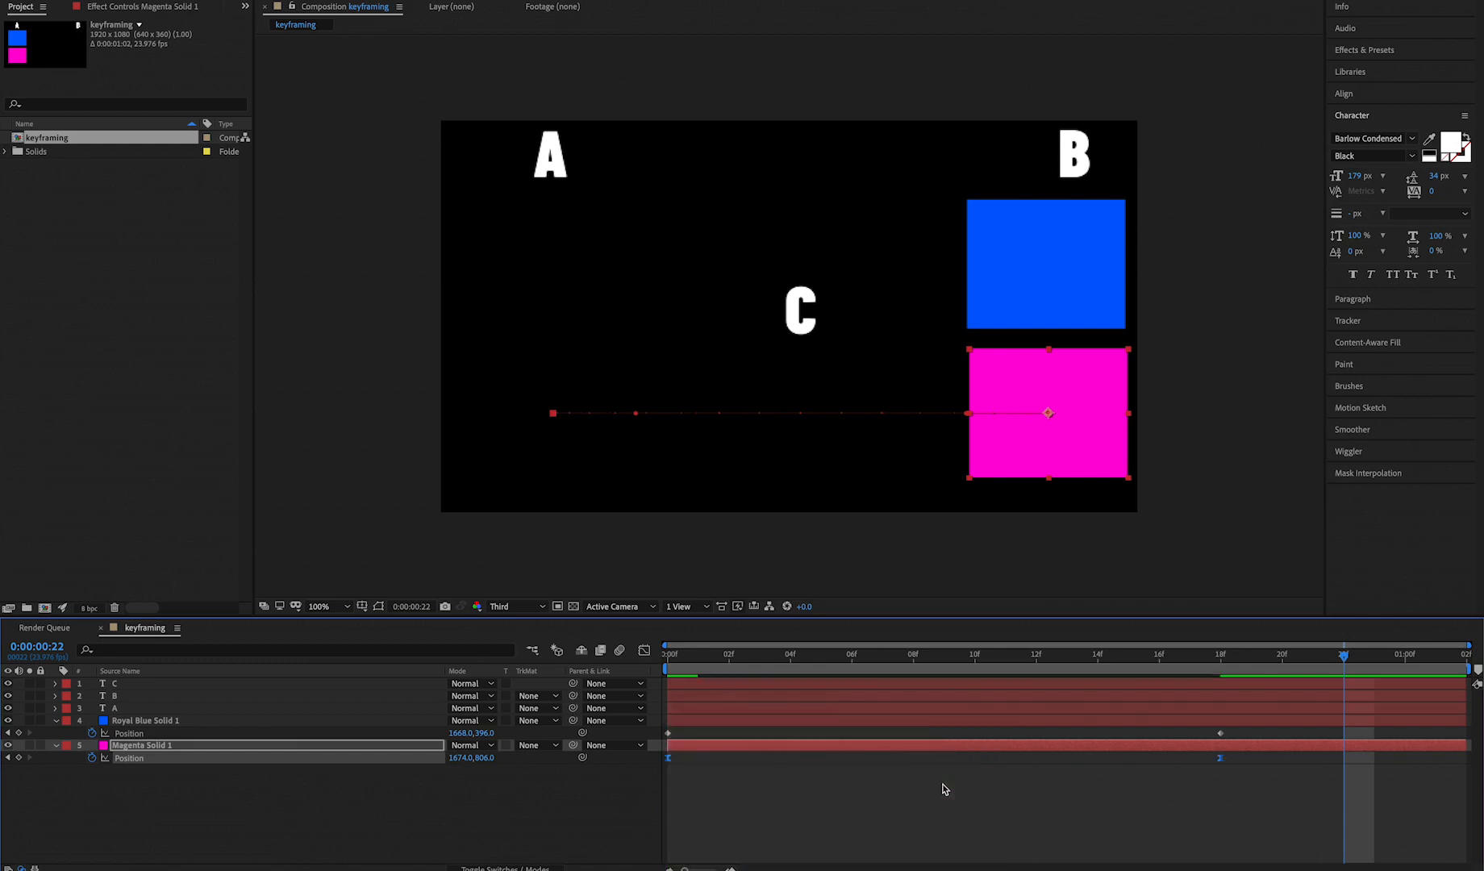
pyautogui.press('space')
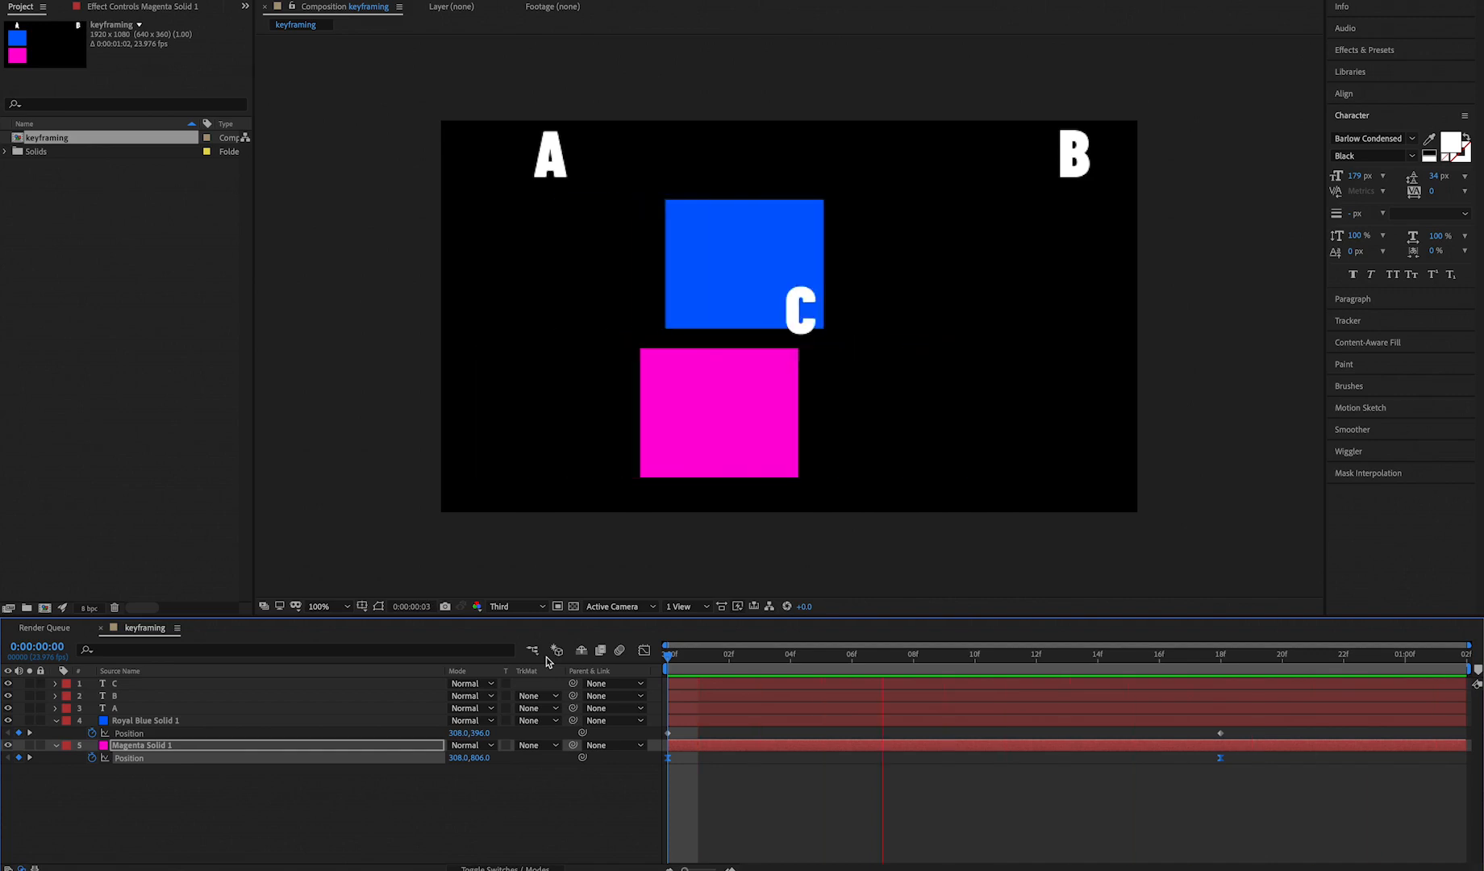
pyautogui.press('space')
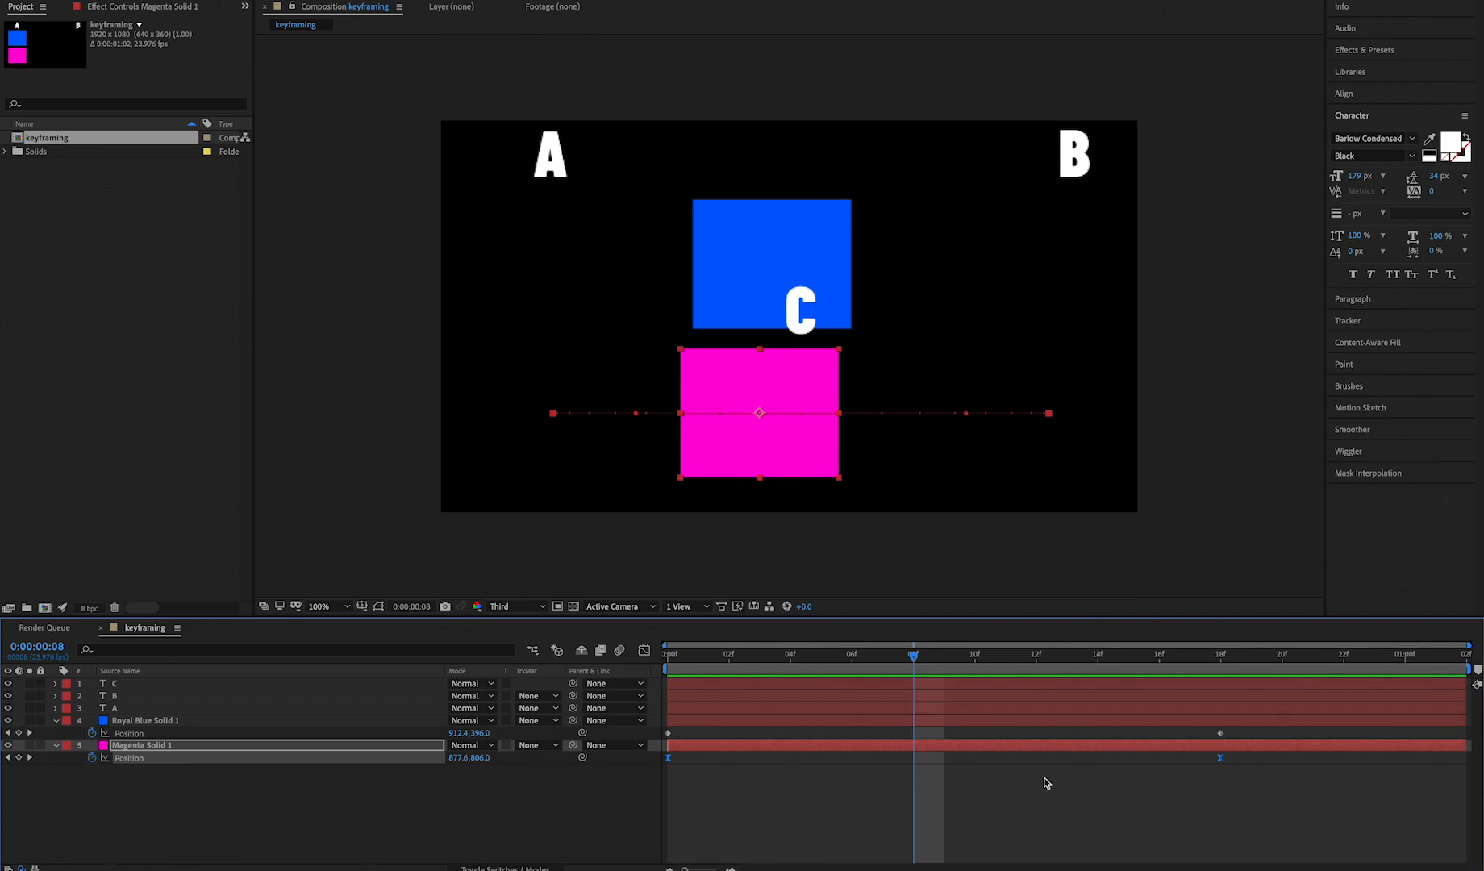
# Step: Reshape the magenta rectangle's Position speed graph to peak at about 4000 px/sec near frame 5, and preview the movement from the first frame
pyautogui.click(645, 652)
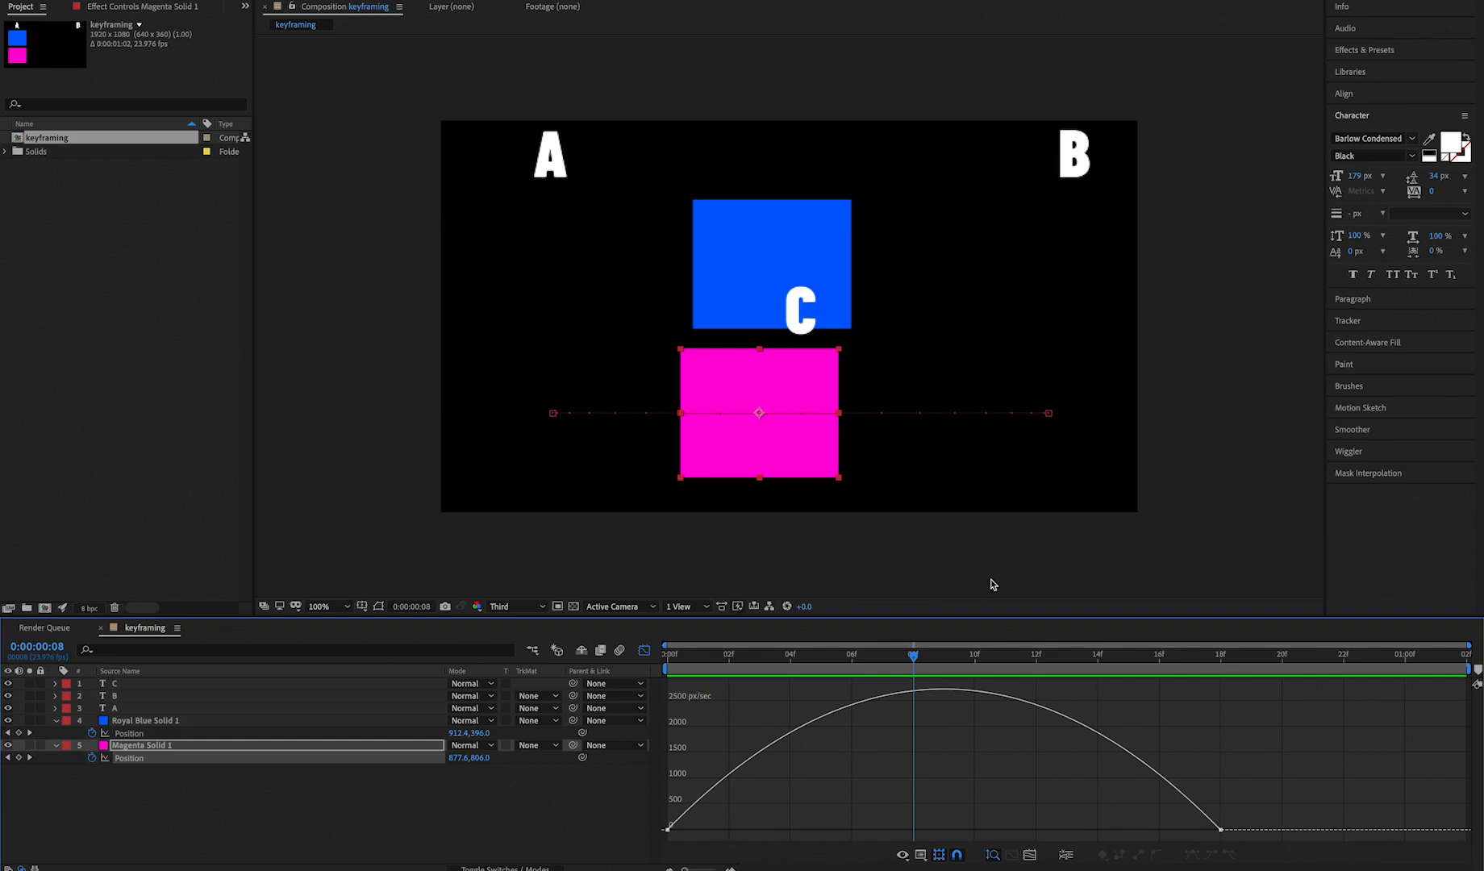
pyautogui.moveTo(1246, 806); pyautogui.dragTo(1024, 831)
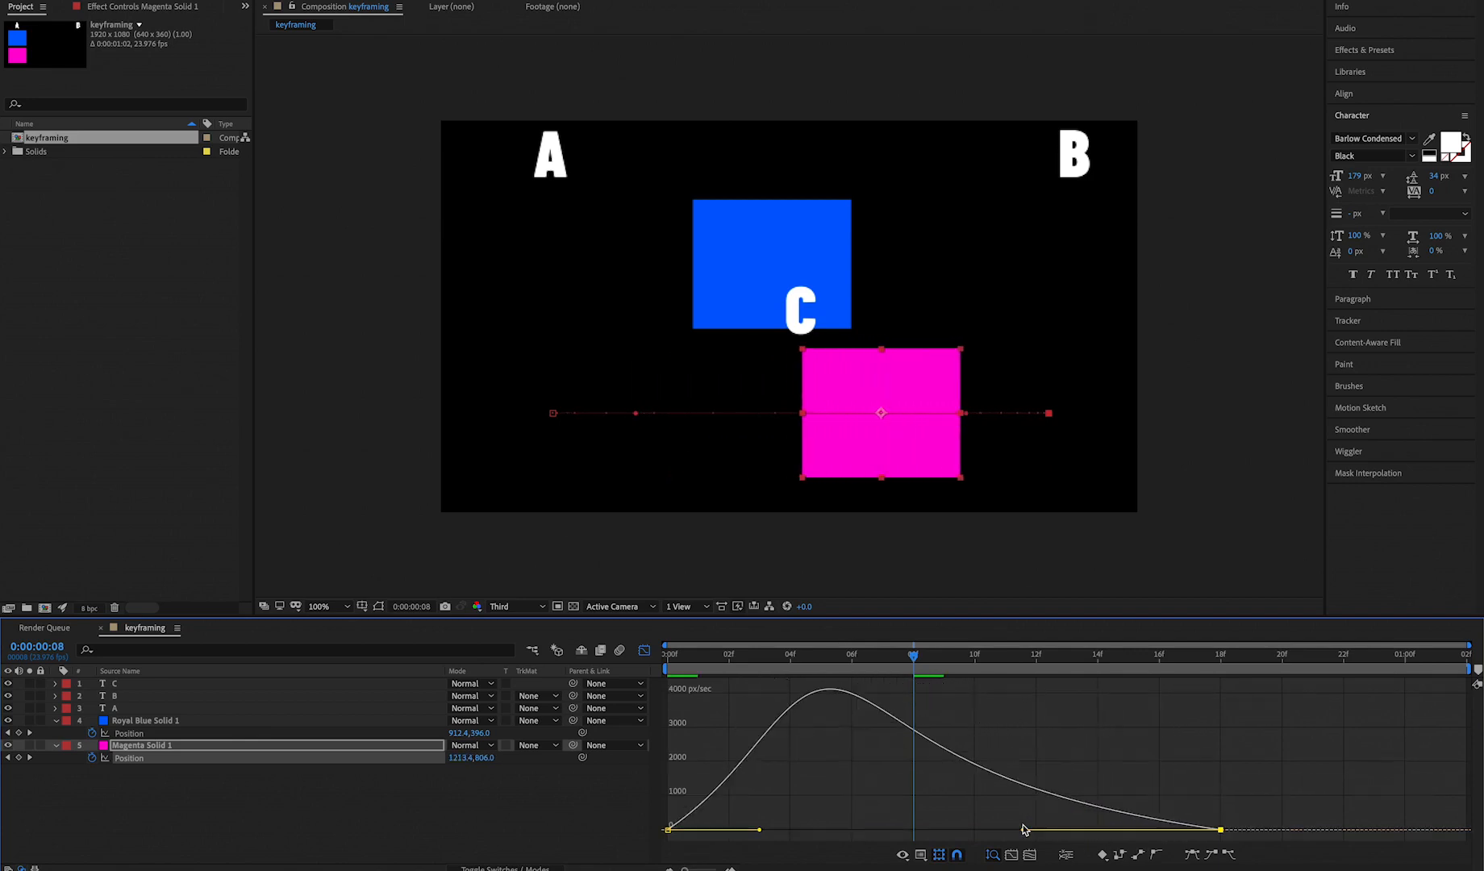
pyautogui.moveTo(703, 660); pyautogui.dragTo(606, 682)
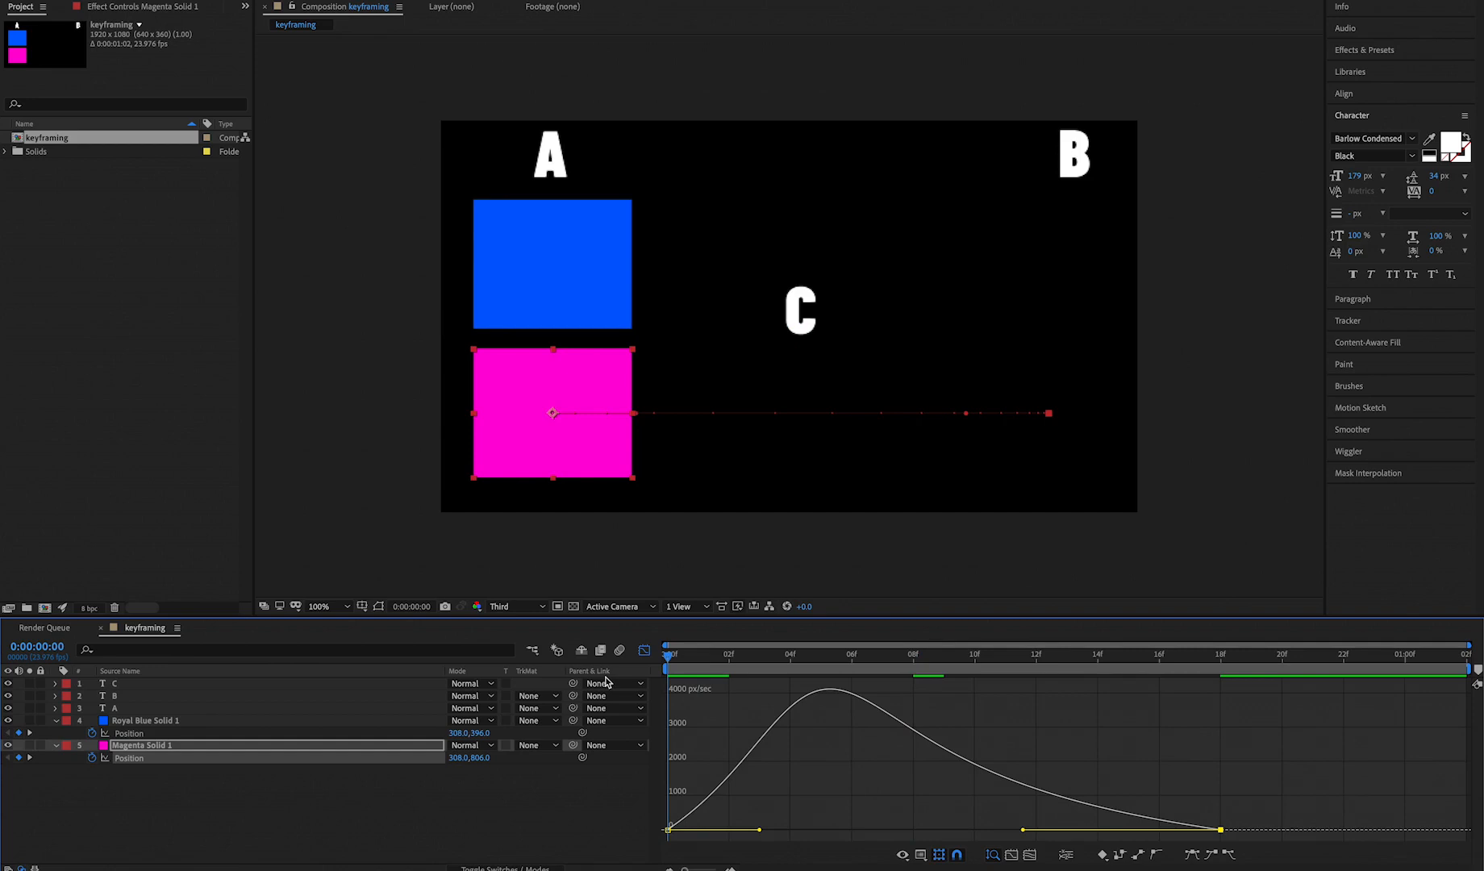
pyautogui.press('space')
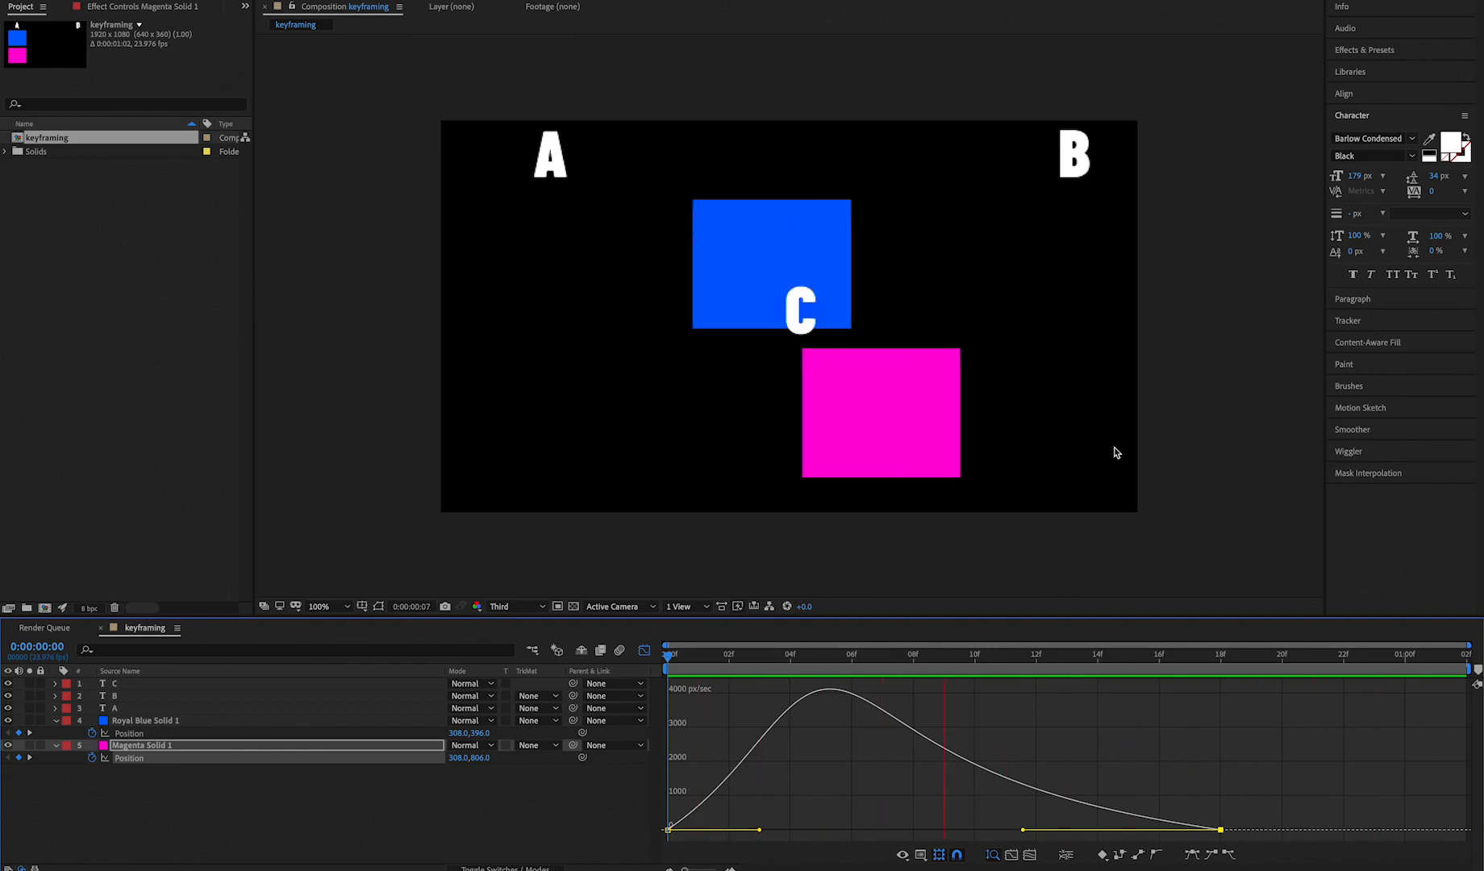
pyautogui.click(645, 650)
pyautogui.press('space')
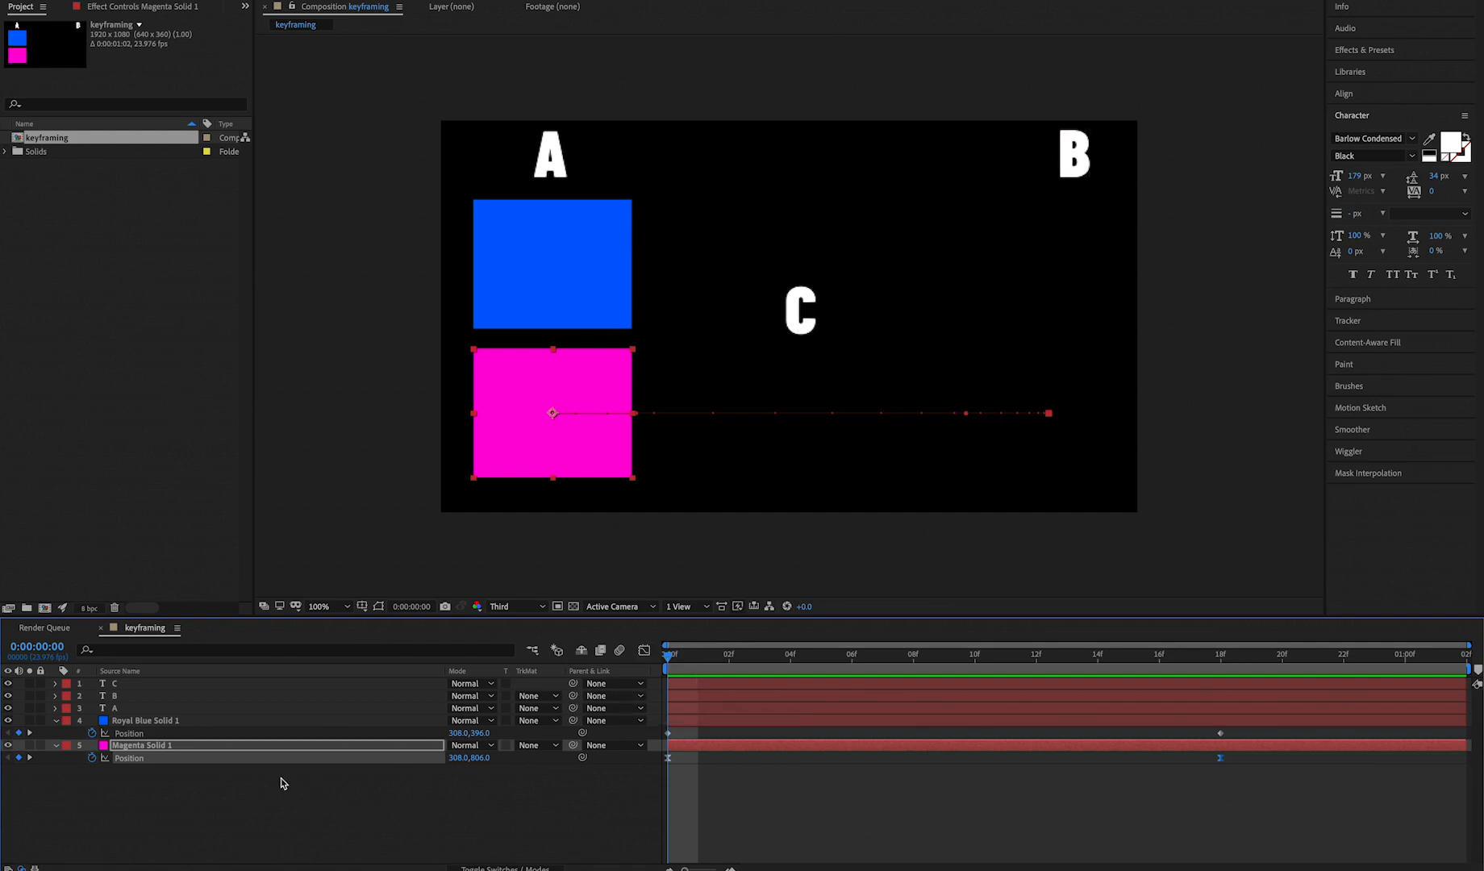
# Step: Expand the full Transform properties of the blue rectangle's layer
pyautogui.click(56, 720)
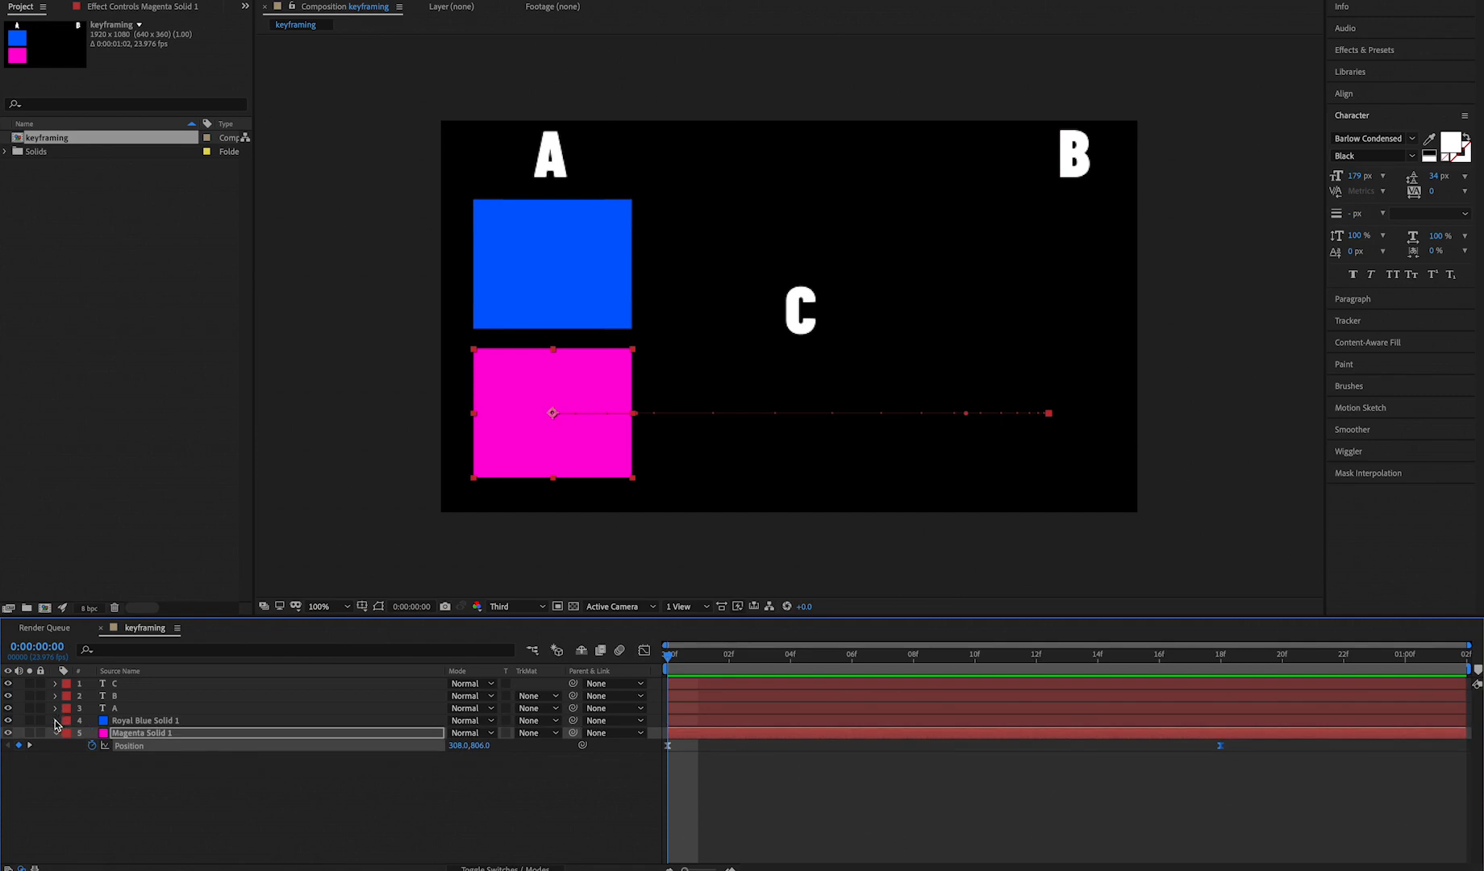
pyautogui.click(56, 720)
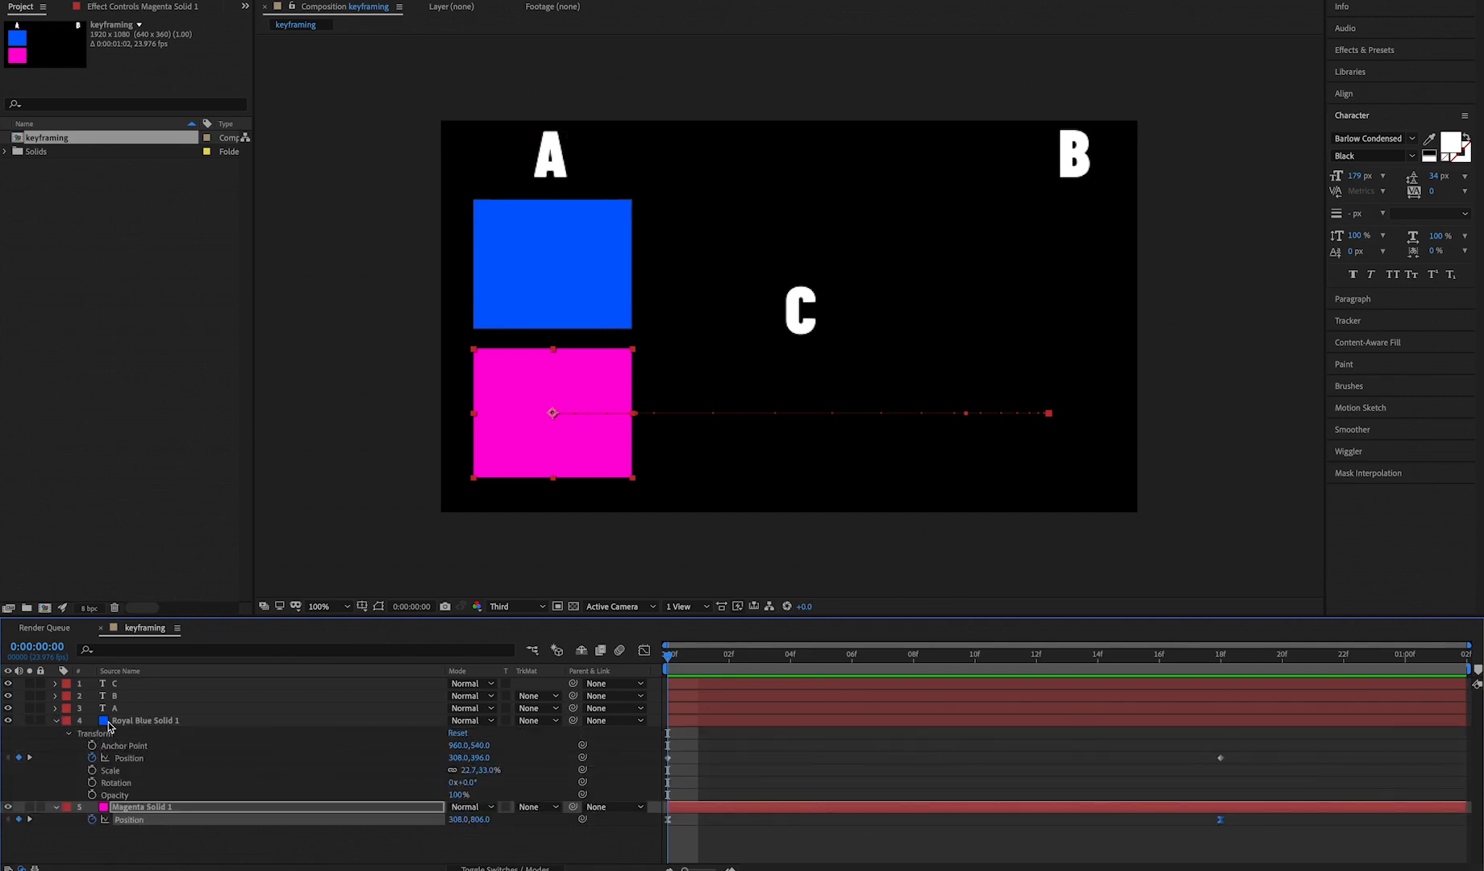